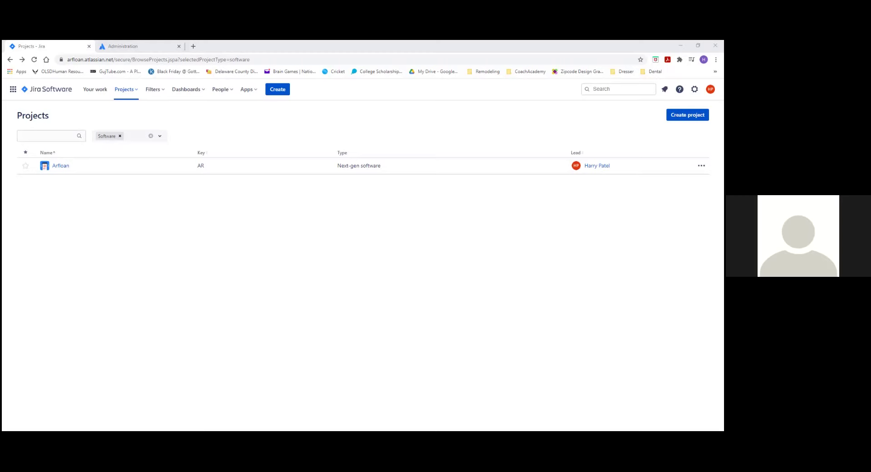
Step: Reload the Administration Users page to refresh names, then return to the Jira projects list
left_click(159, 47)
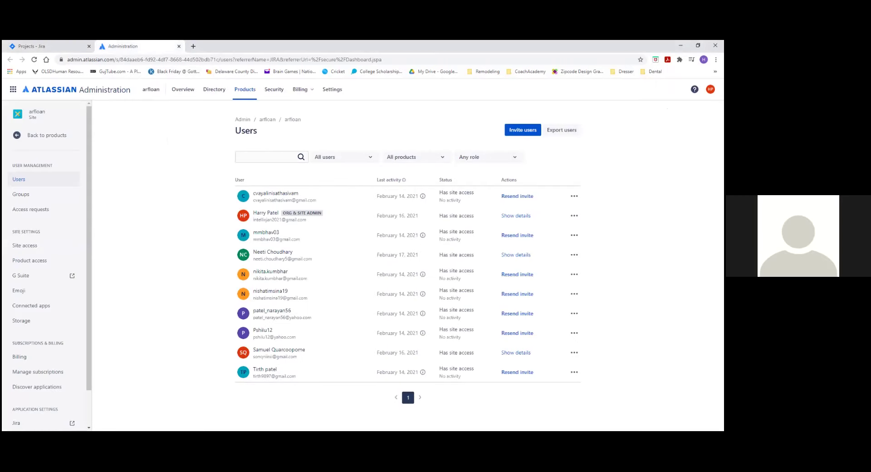
right_click(608, 275)
left_click(636, 293)
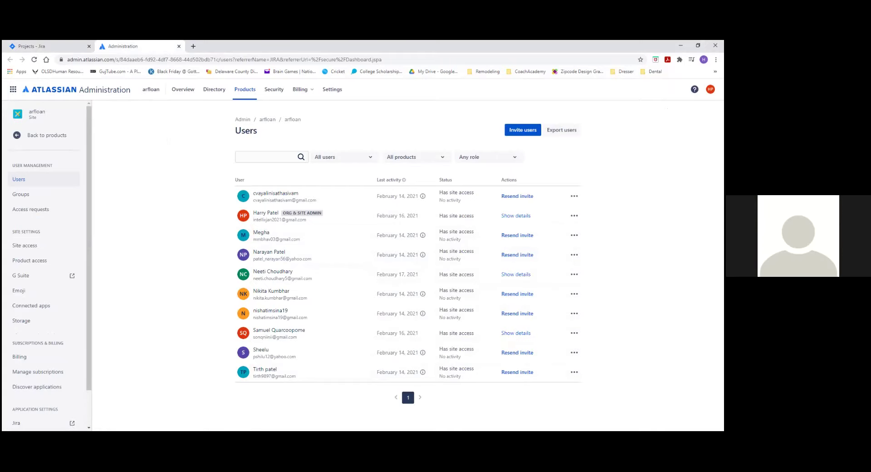
left_click(51, 46)
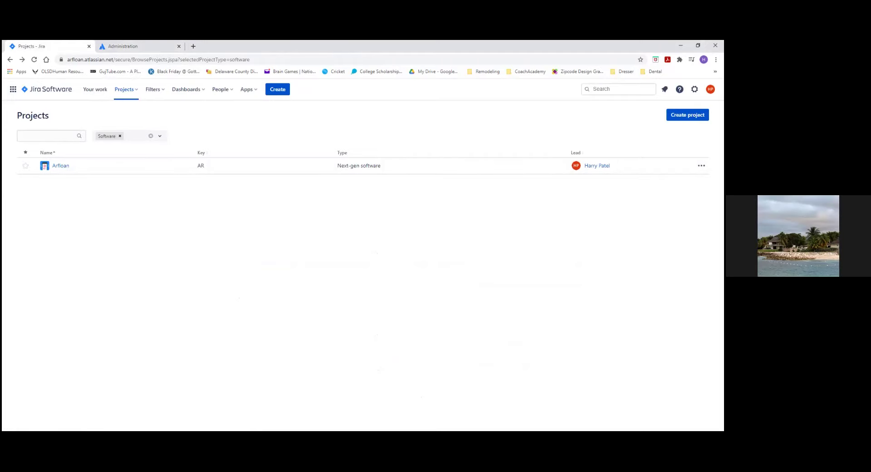
Step: Open the Arfloan sprint board, then resend the pending user's invite from Administration Users
left_click(59, 167)
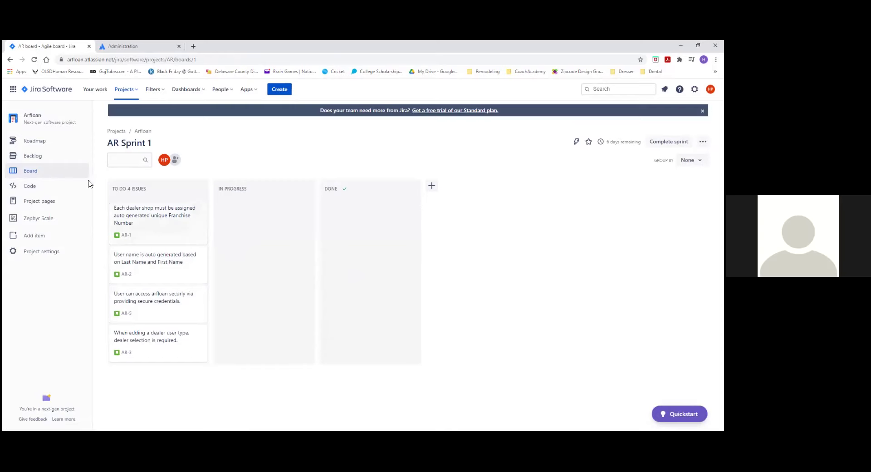
left_click(123, 46)
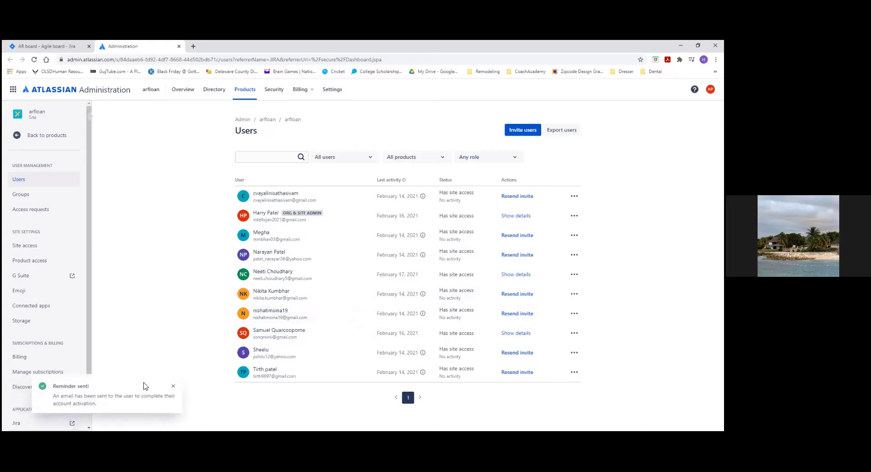
Step: Dismiss the 'Reminder sent!' notice and return to the AR Sprint 1 board tab
left_click(173, 388)
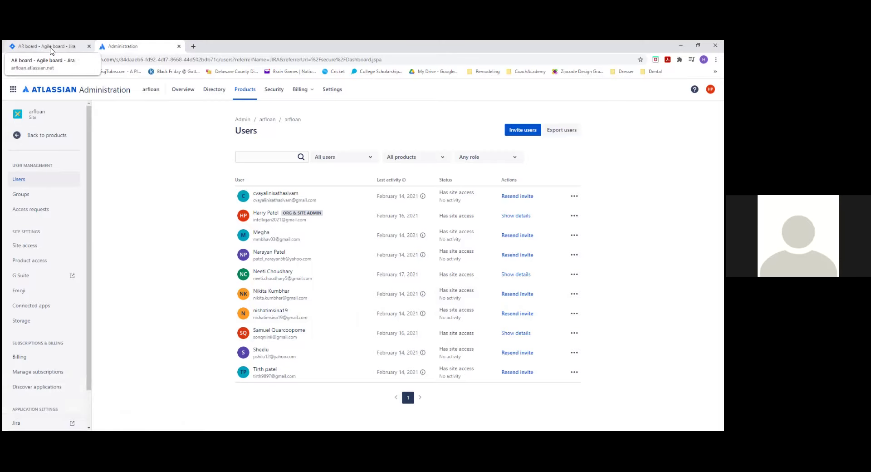
left_click(51, 47)
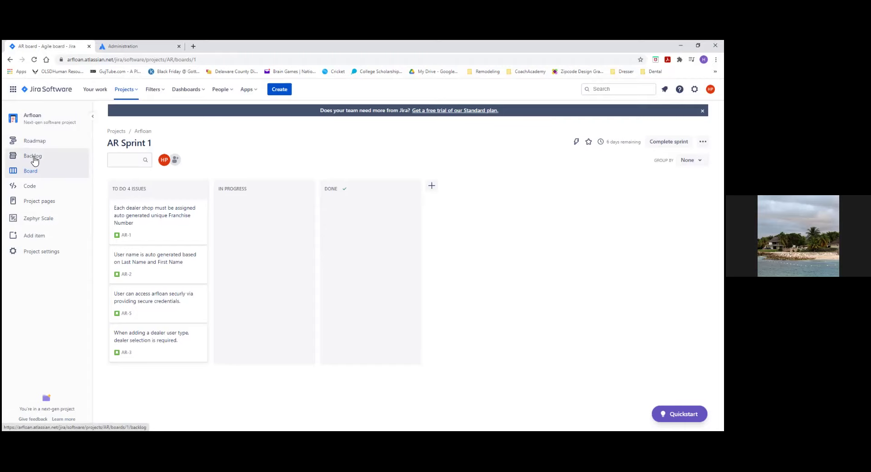
Step: Review the Arfloan backlog, then go back twice to the Software projects list
left_click(34, 160)
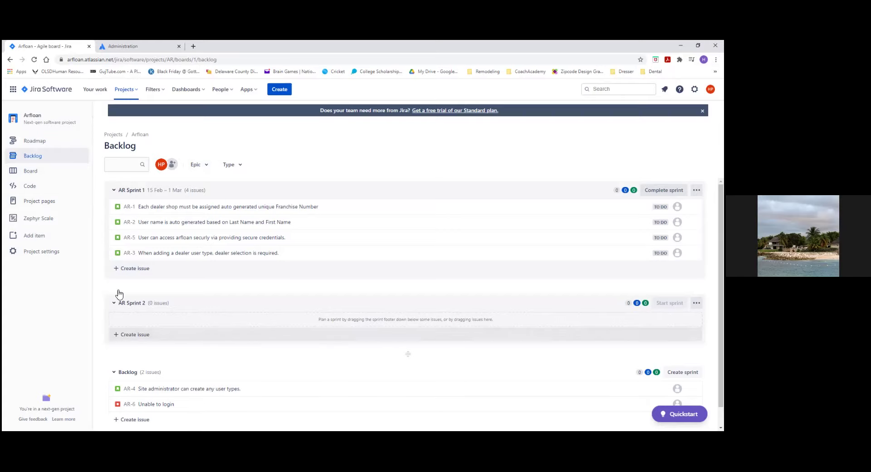
left_click(10, 59)
left_click(10, 59)
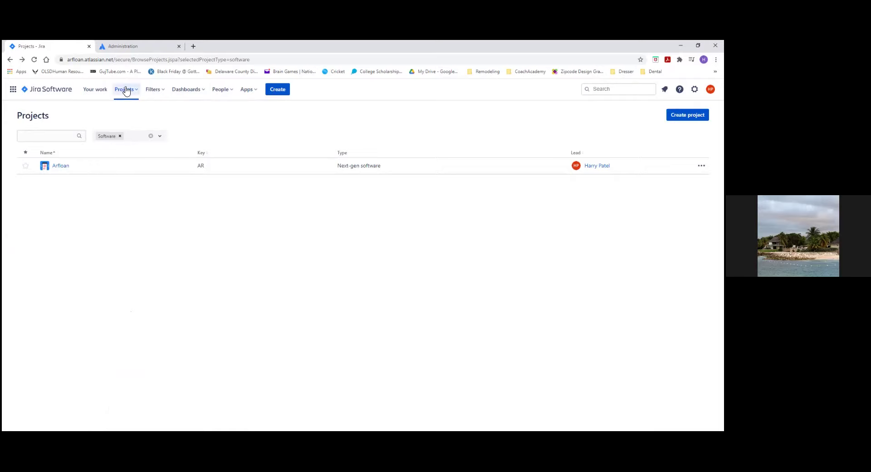
Step: Choose Default dashboard from the Dashboards menu
left_click(194, 89)
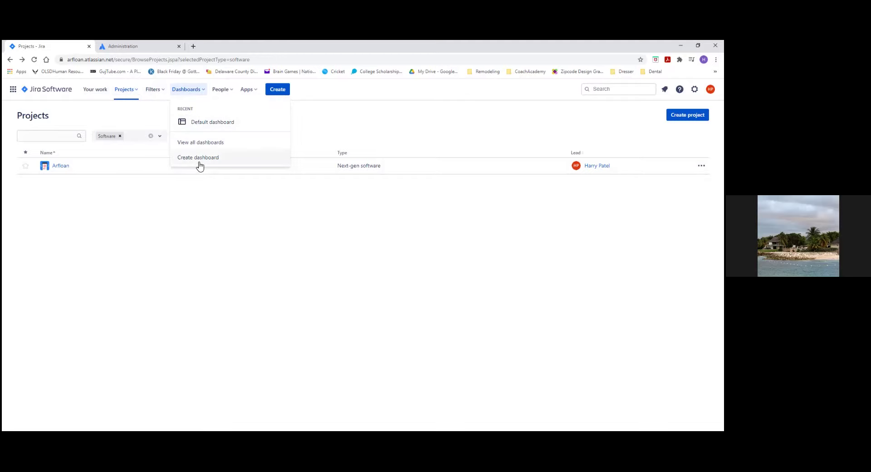
left_click(73, 190)
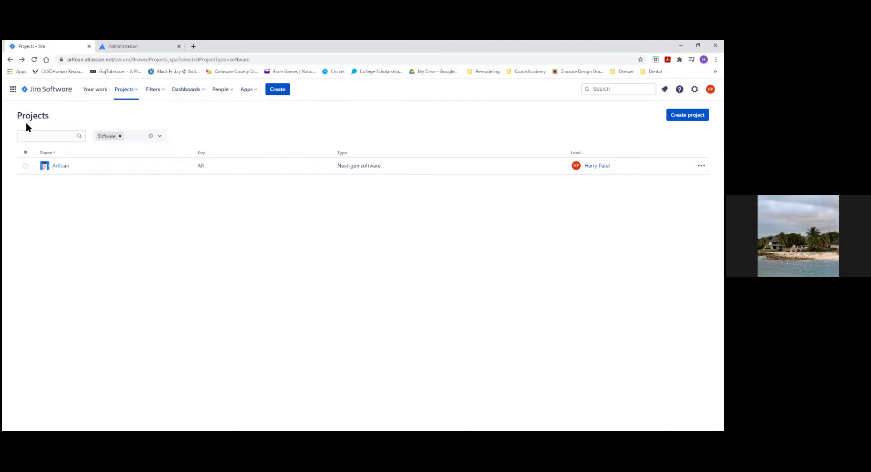
left_click(183, 90)
left_click(203, 128)
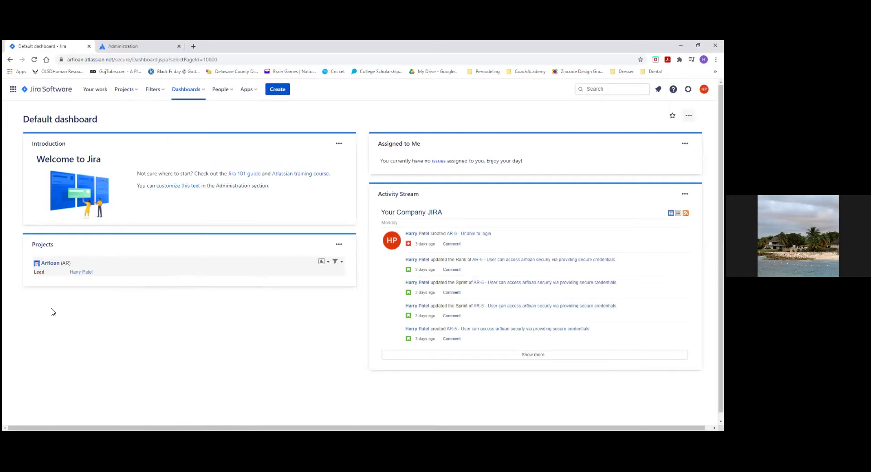
Step: Open the Arfloan (AR) project from the dashboard's Projects gadget
left_click(49, 268)
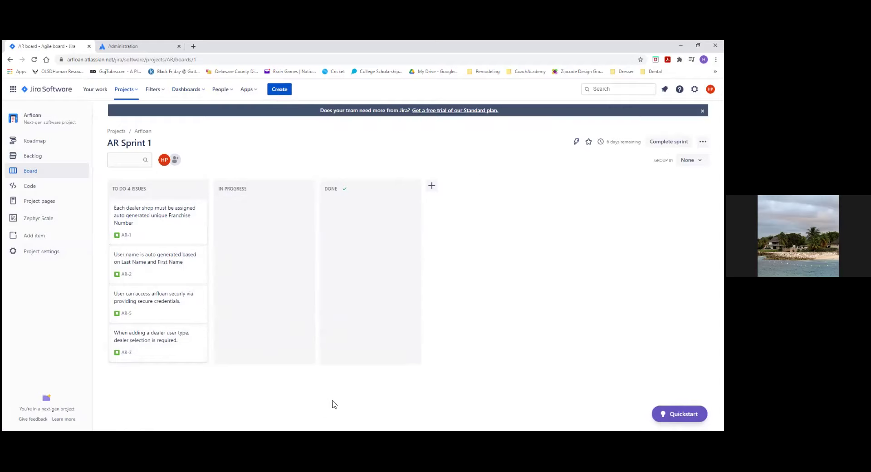
Step: Open the Arfloan backlog showing AR Sprint 1, AR Sprint 2 and backlog issues
left_click(28, 159)
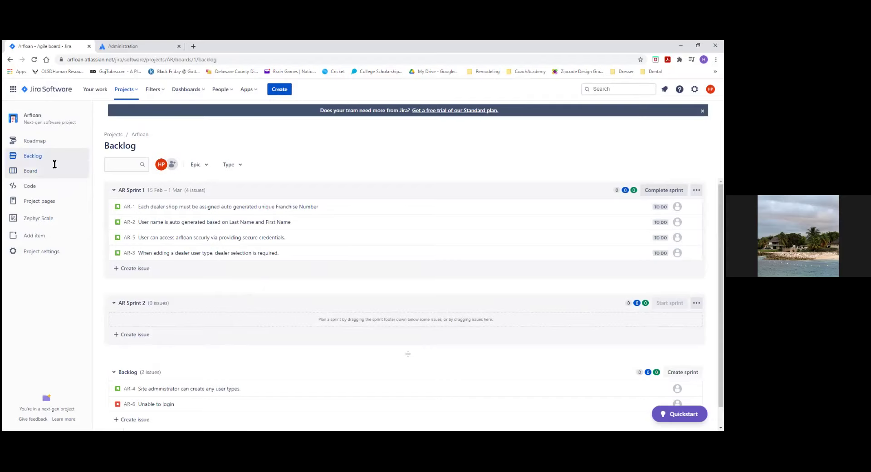
scroll(351, 253, "down", 1)
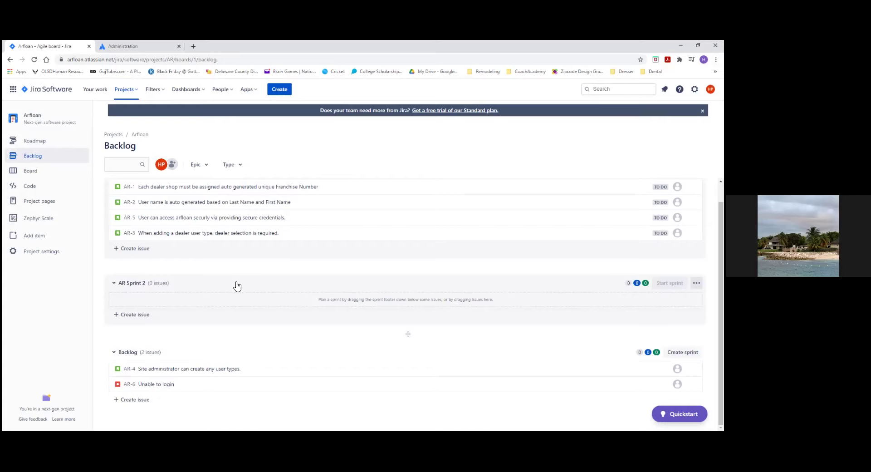
scroll(259, 278, "up", 1)
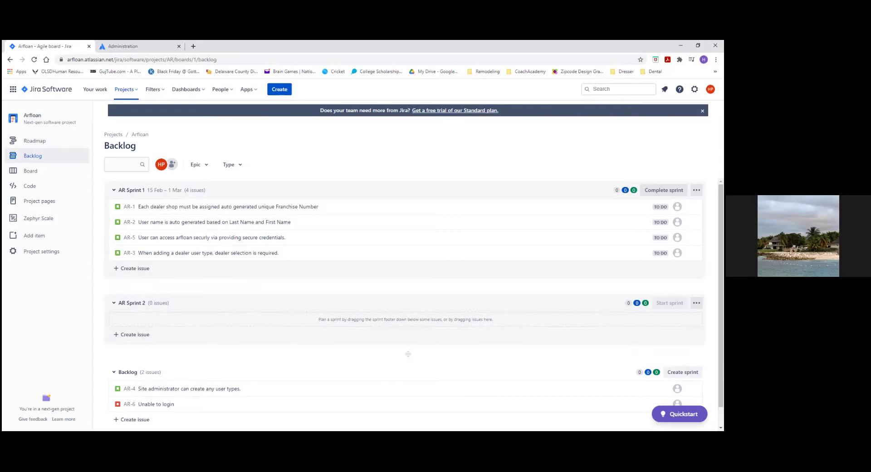
left_click(683, 373)
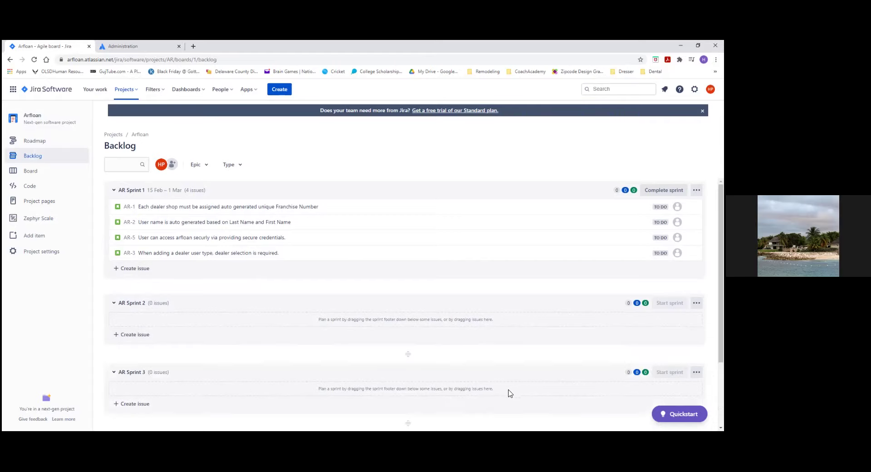
scroll(189, 395, "down", 2)
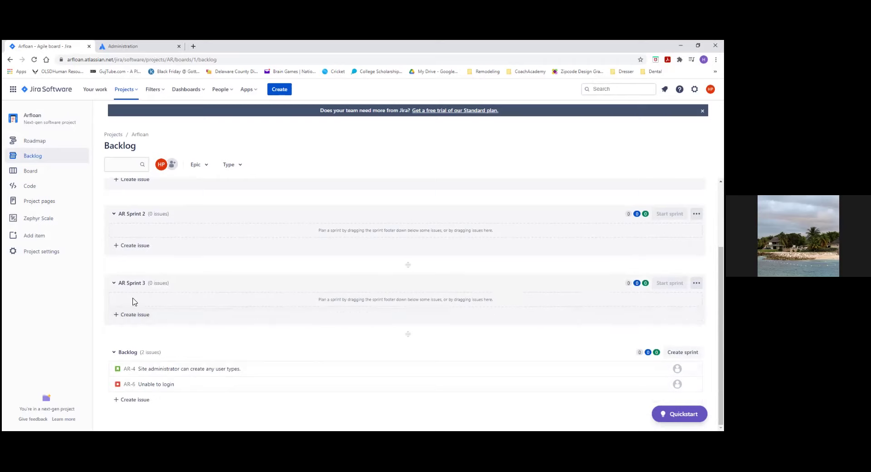
scroll(233, 309, "up", 2)
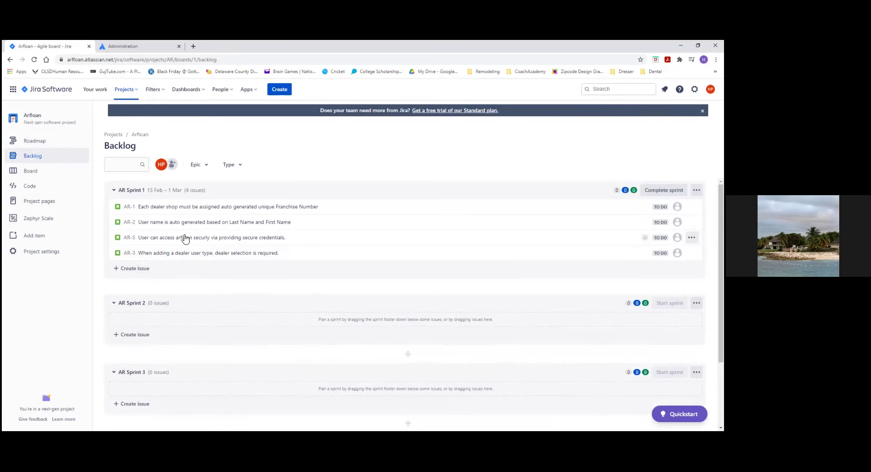
scroll(288, 360, "down", 2)
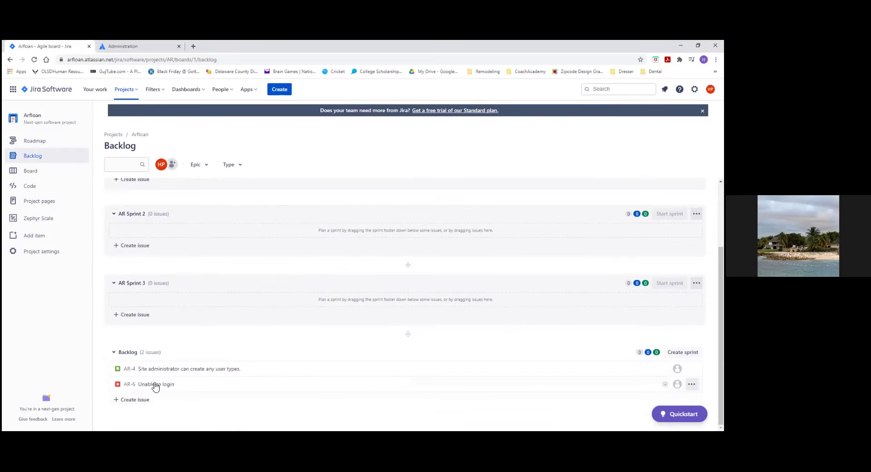
scroll(159, 380, "up", 2)
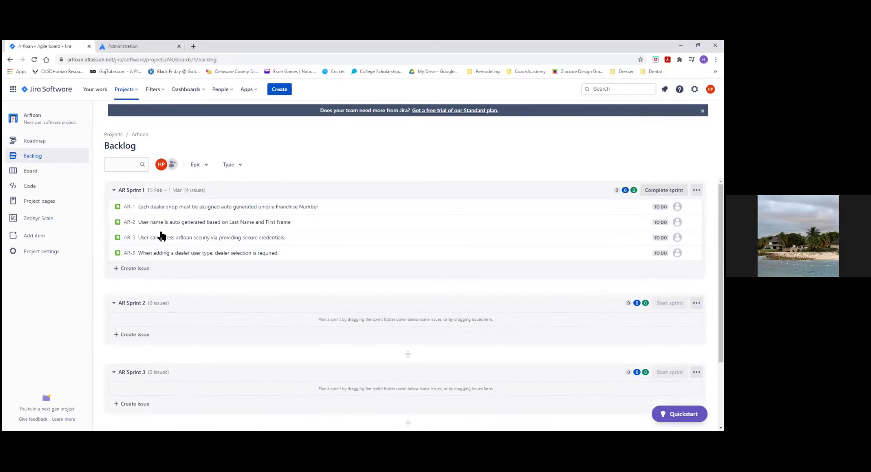
scroll(161, 232, "down", 2)
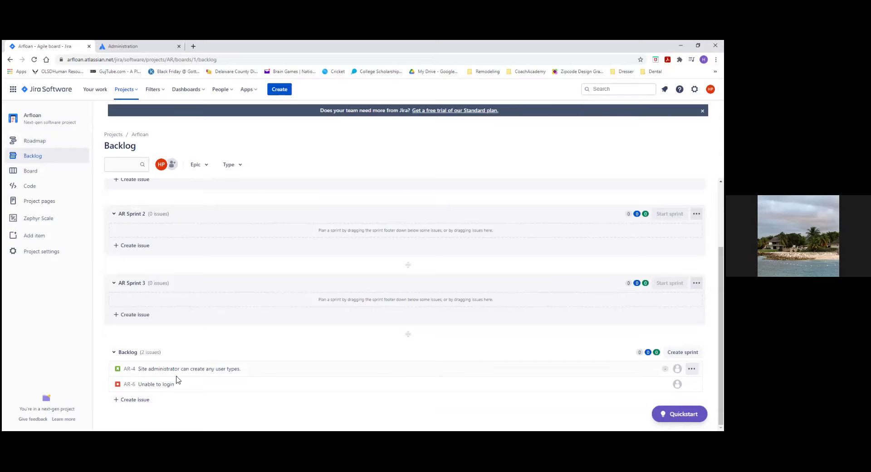
left_click_drag(181, 372, 183, 239)
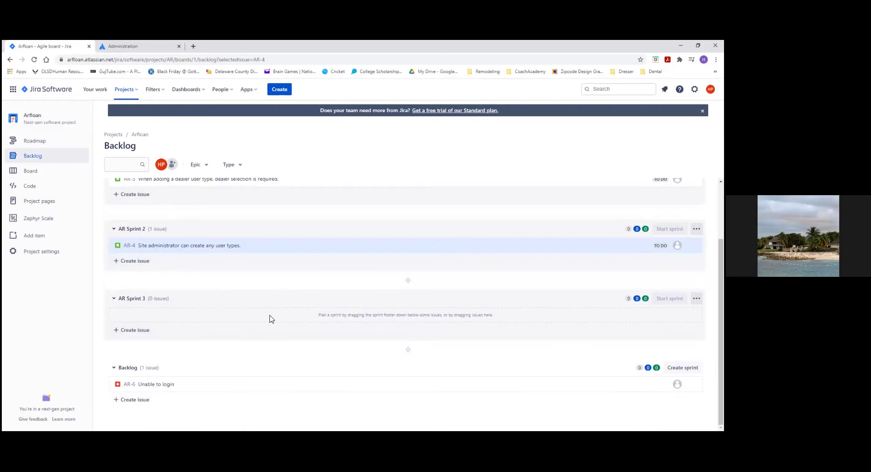
scroll(270, 317, "up", 2)
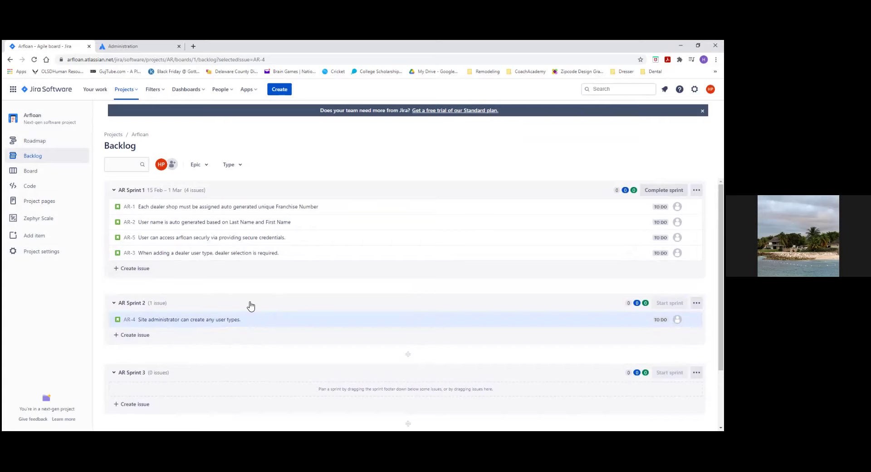
scroll(292, 278, "down", 2)
mouse_move(235, 233)
scroll(345, 336, "down", 2)
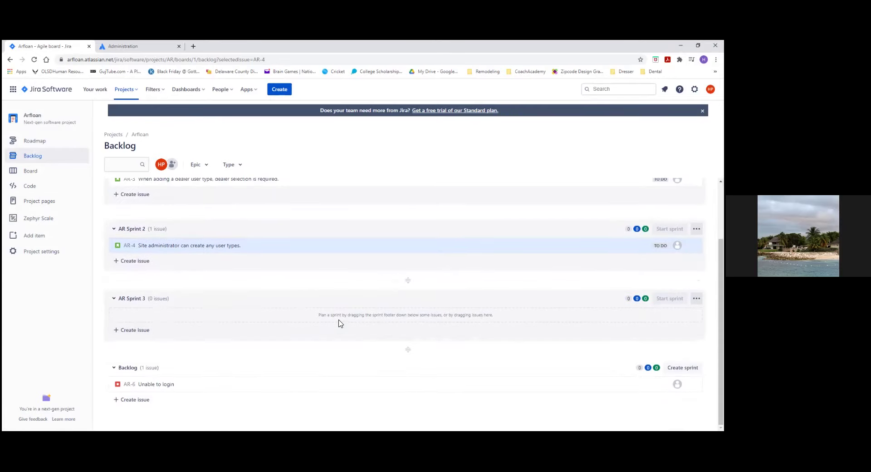
scroll(341, 323, "up", 2)
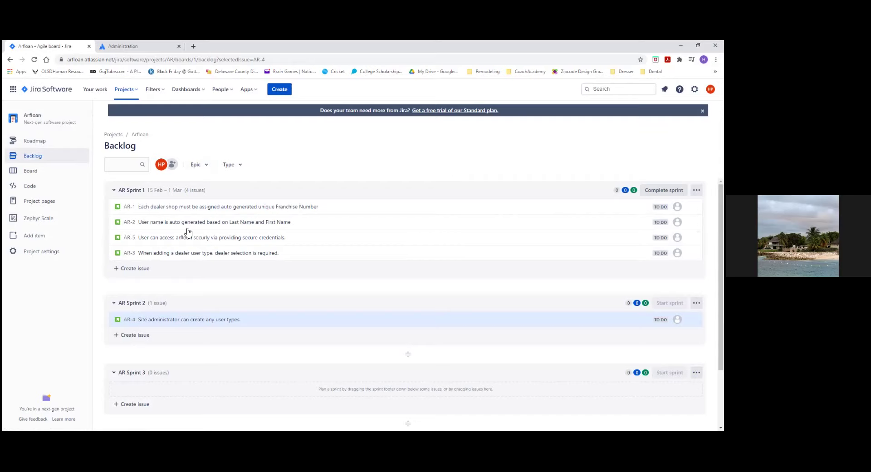
Step: Check the backlog's Epic filter, then start a new Arfloan issue
left_click(205, 165)
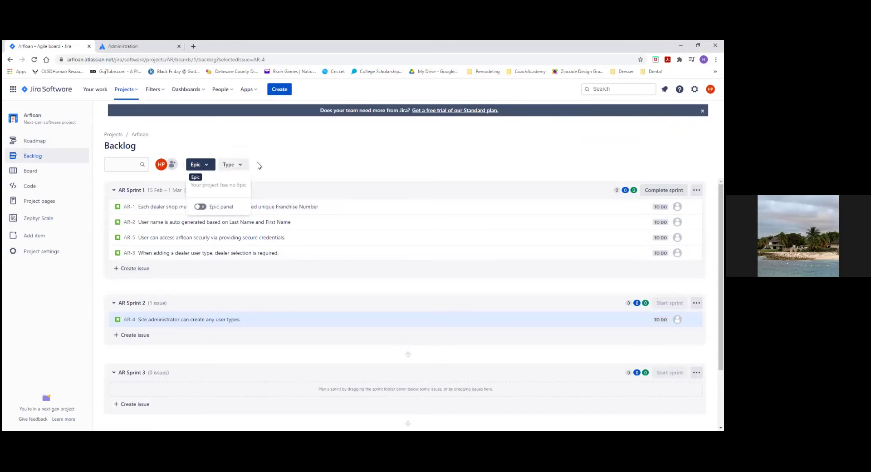
left_click(324, 155)
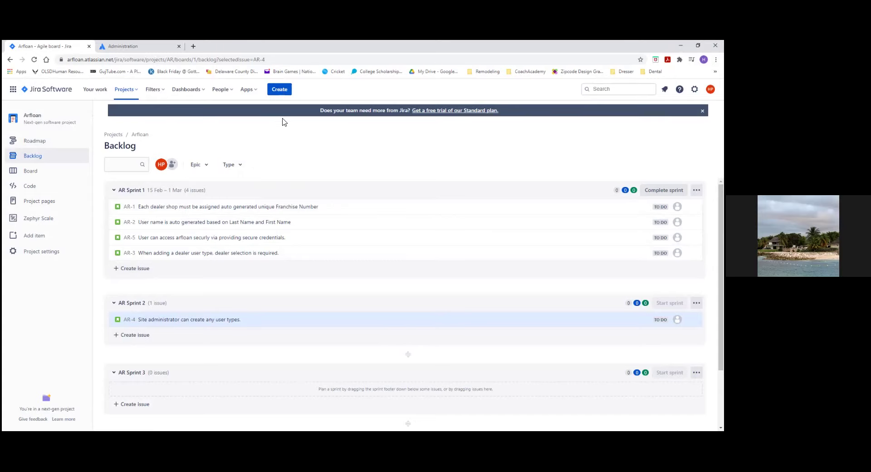
left_click(279, 93)
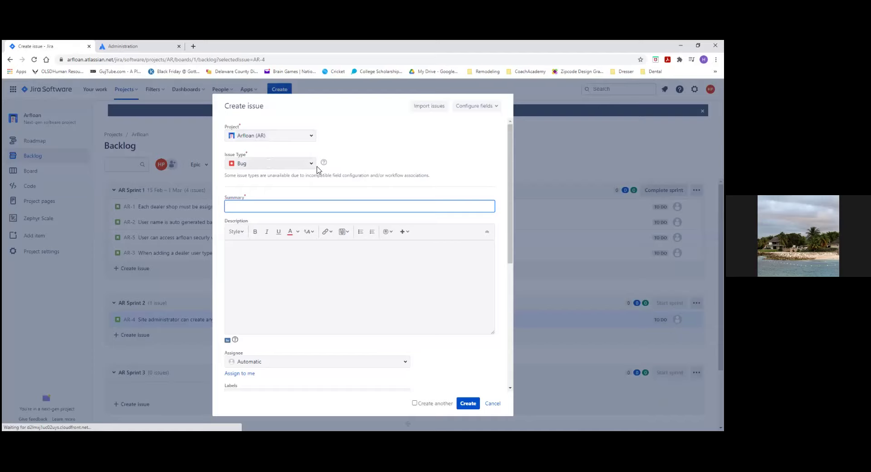
Step: Make the new issue an Epic with summary 'Dealer Management'
left_click(315, 164)
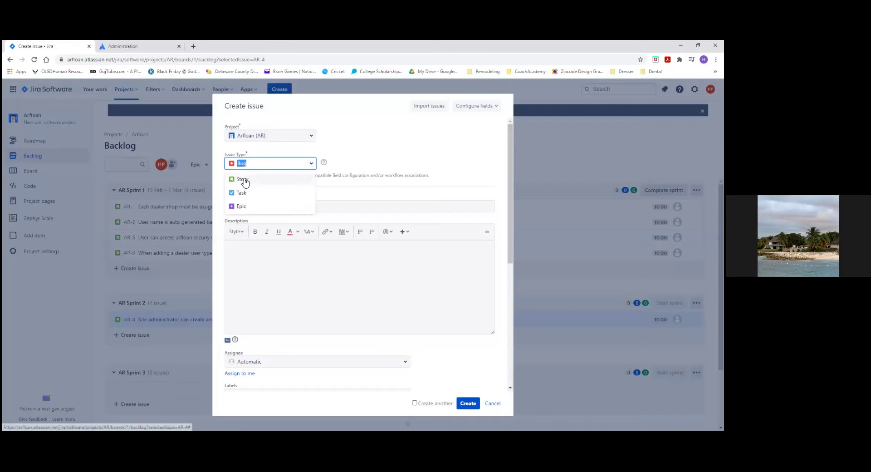
left_click(248, 207)
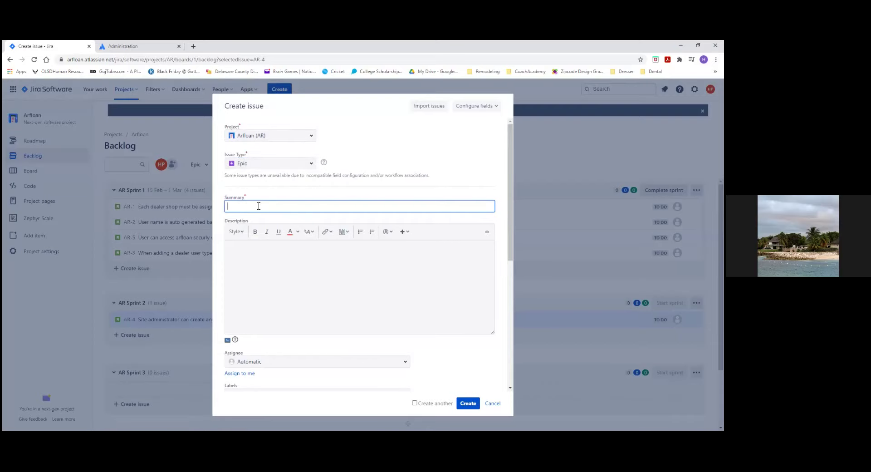
type("Dealer Management")
Step: Describe it as 'This Epic contains all the stories around managing Dealer functionality' and create it
left_click(277, 266)
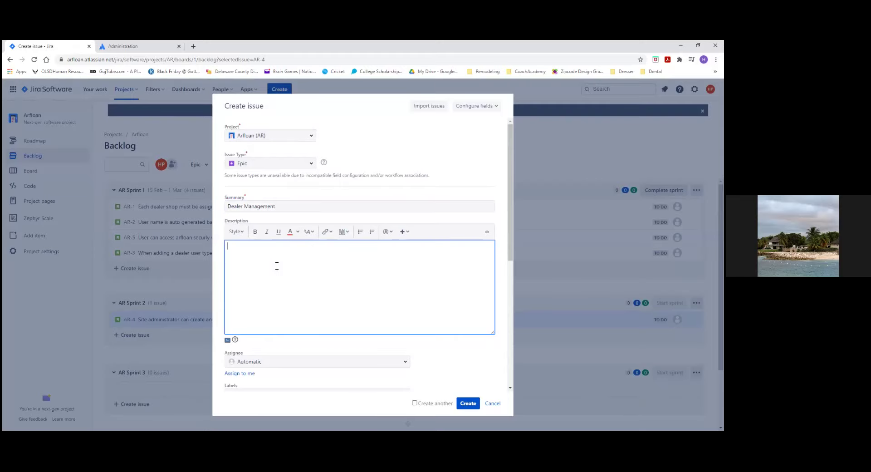
type("This Epic contains all the storie")
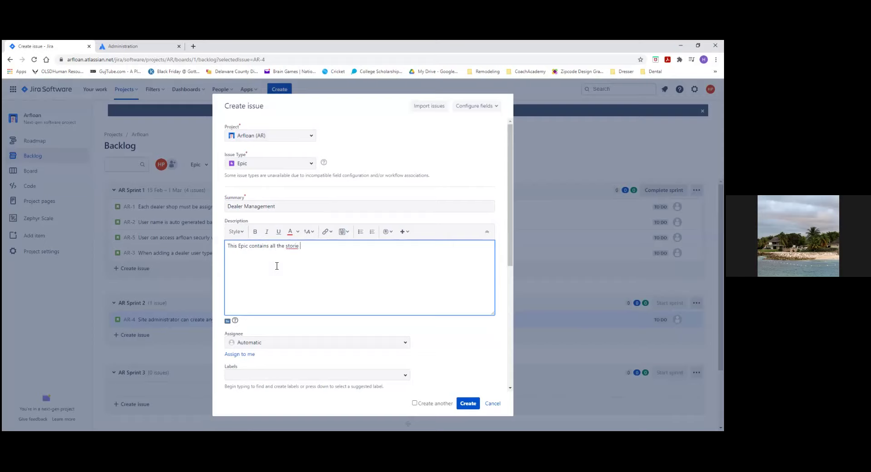
type("s around managing Dealer functionalitu")
key("BackSpace")
type("y")
left_click_drag(510, 252, 510, 355)
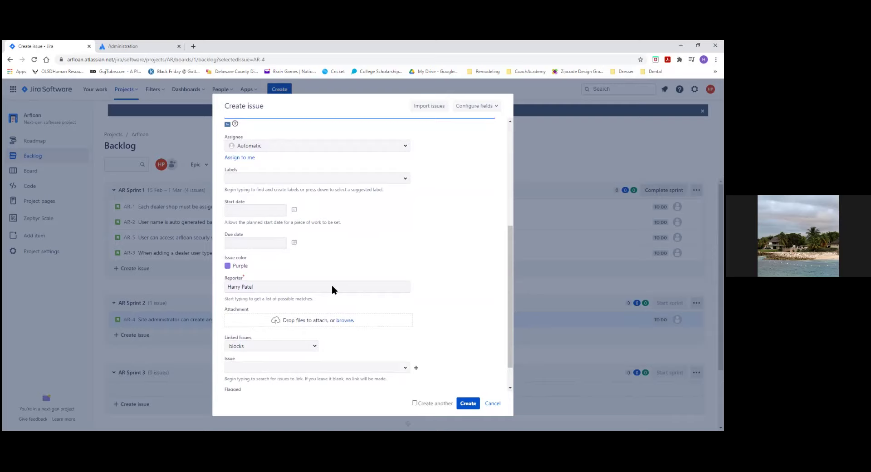
scroll(450, 297, "down", 1)
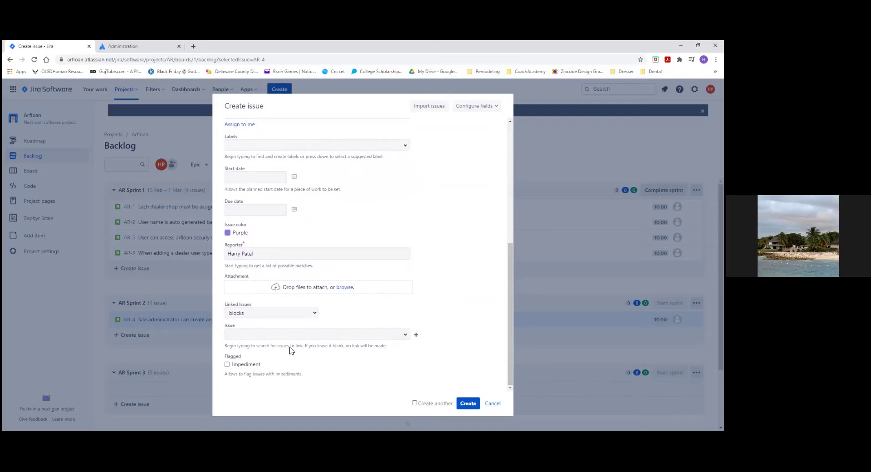
left_click(467, 407)
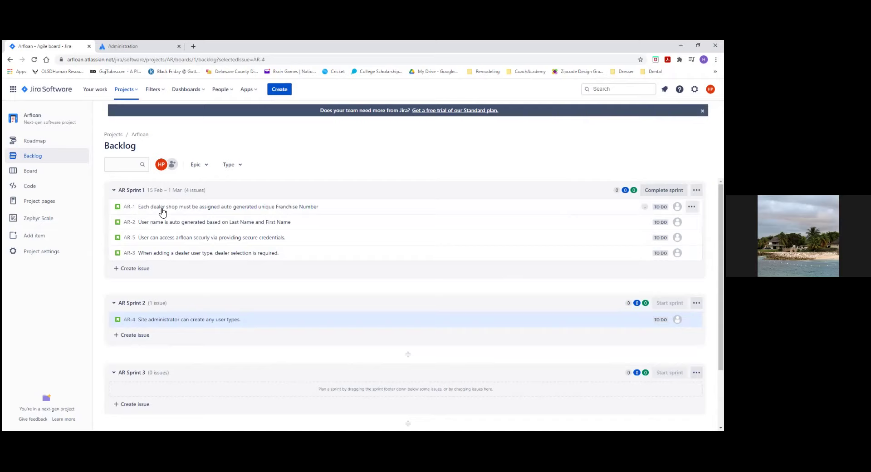
Step: Open AR-1's details and set its epic to AR-7 Dealer Management
left_click(268, 210)
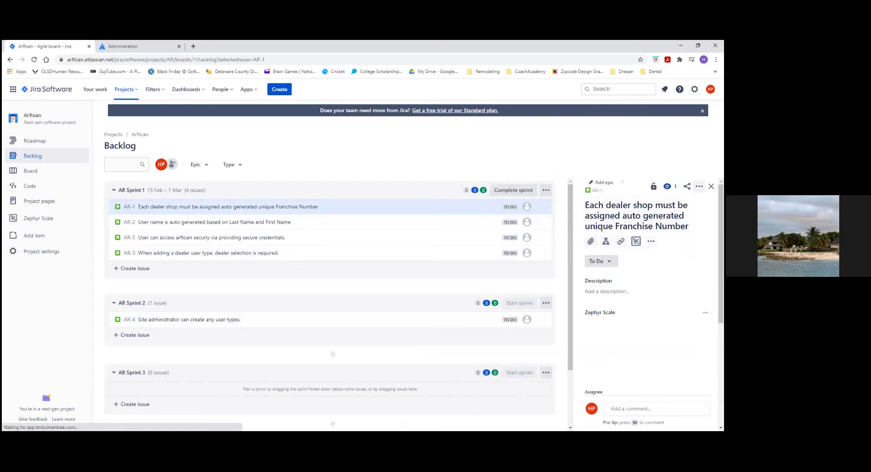
left_click(700, 185)
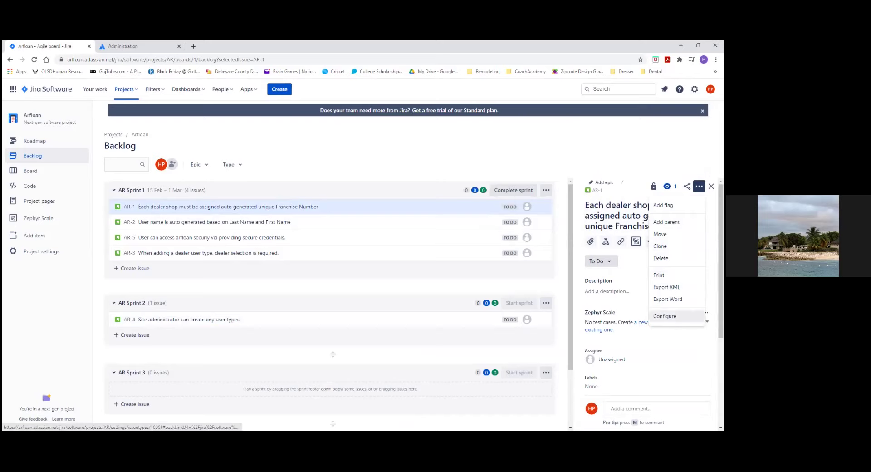
left_click(707, 322)
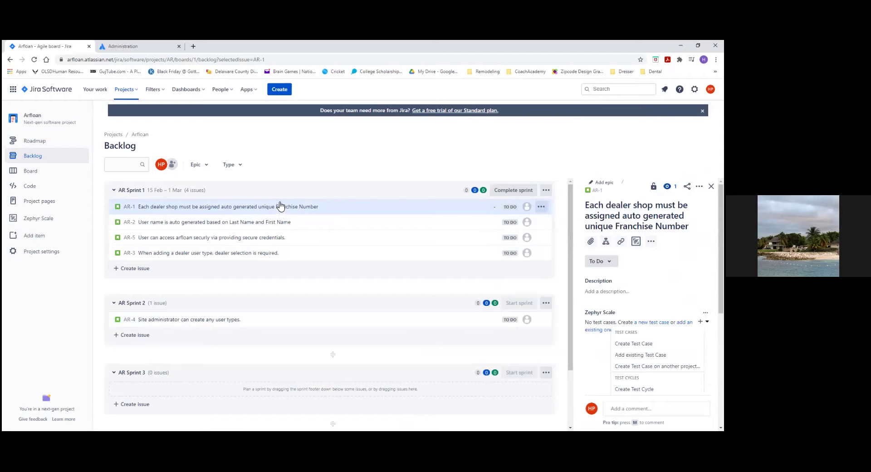
left_click(653, 186)
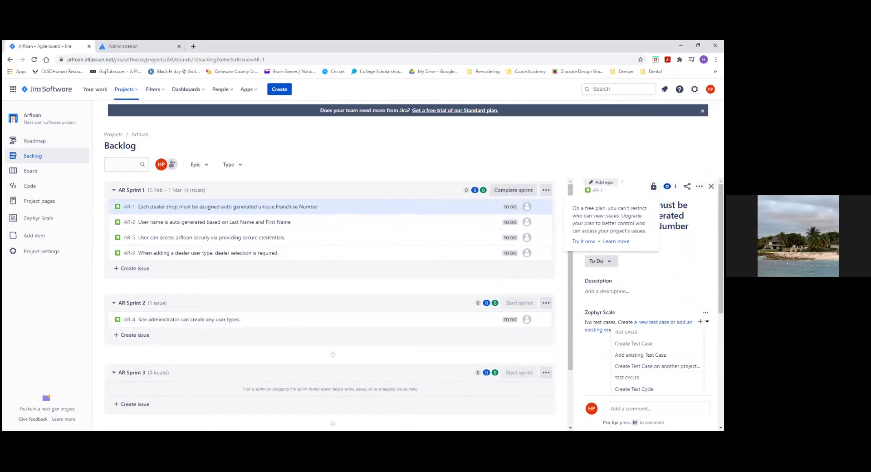
left_click(602, 182)
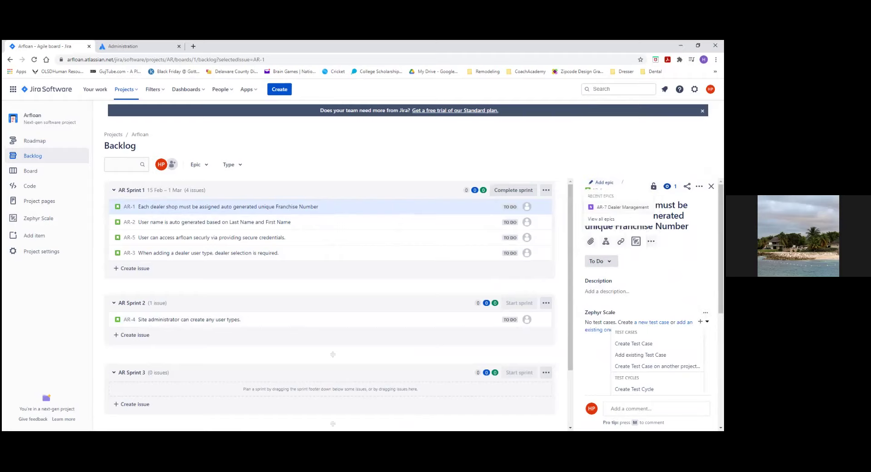
left_click(623, 207)
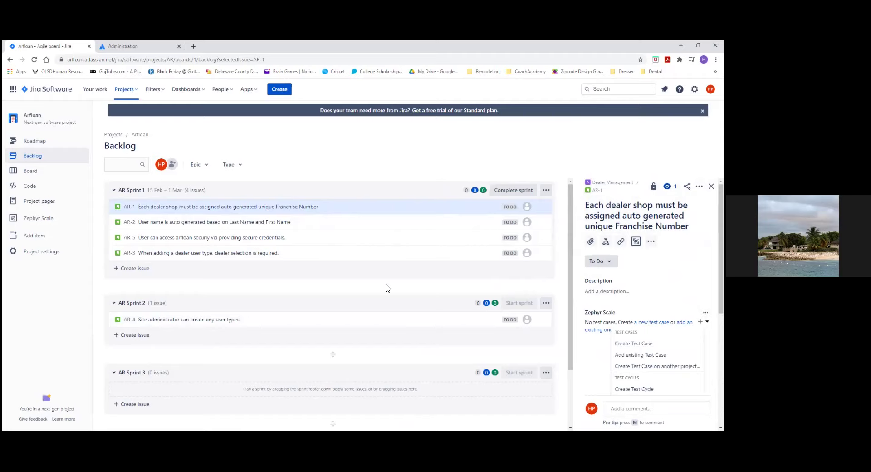
Step: Close AR-1's details and filter the backlog to the Dealer Management epic
left_click(205, 165)
left_click(201, 207)
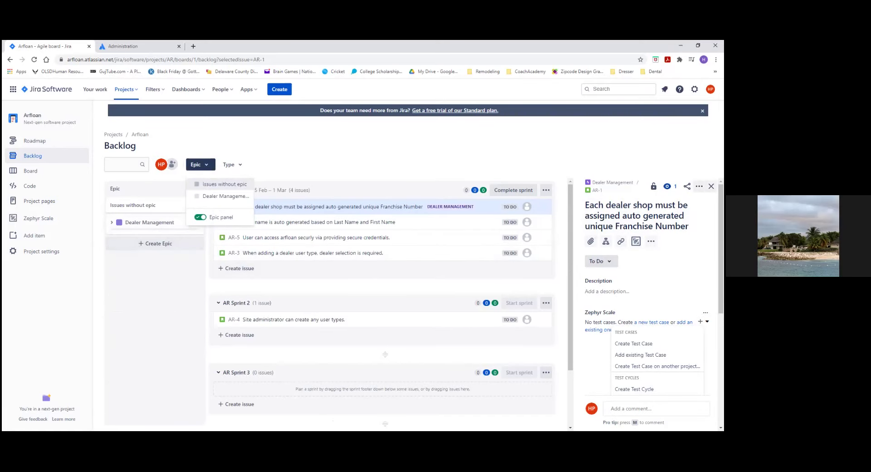
left_click(712, 186)
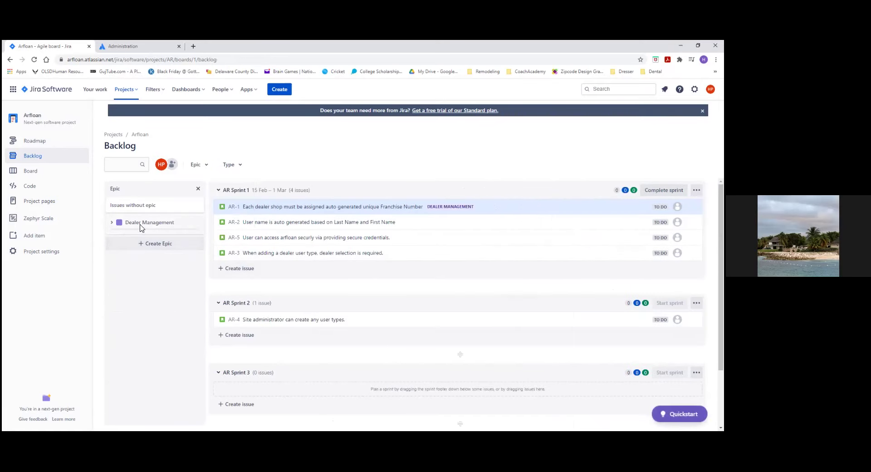
left_click(138, 227)
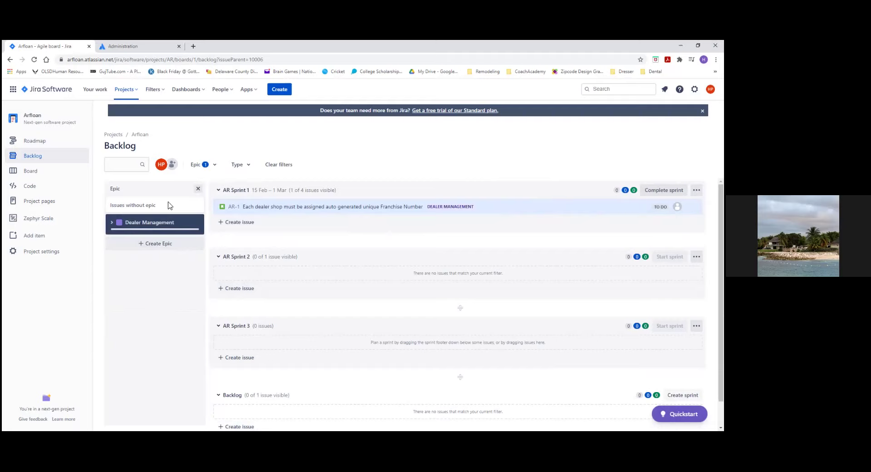
Step: Add issues without an epic to the backlog filter so AR-1, AR-2, AR-5 and AR-3 show
left_click(211, 165)
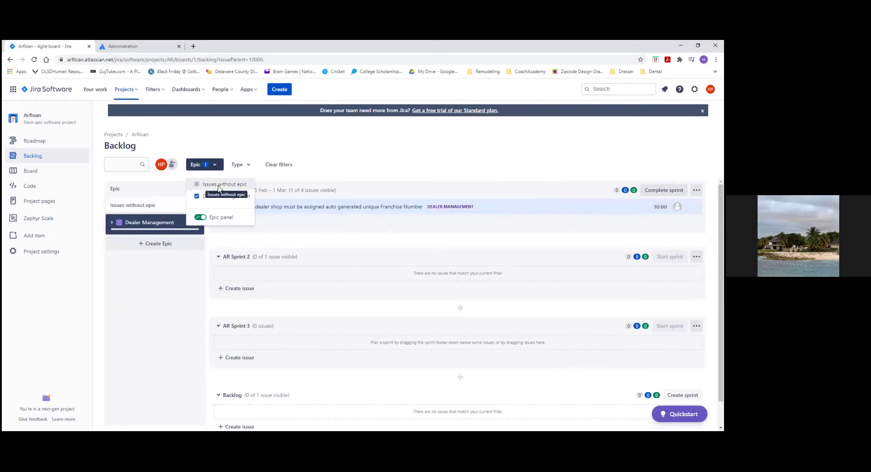
left_click(198, 218)
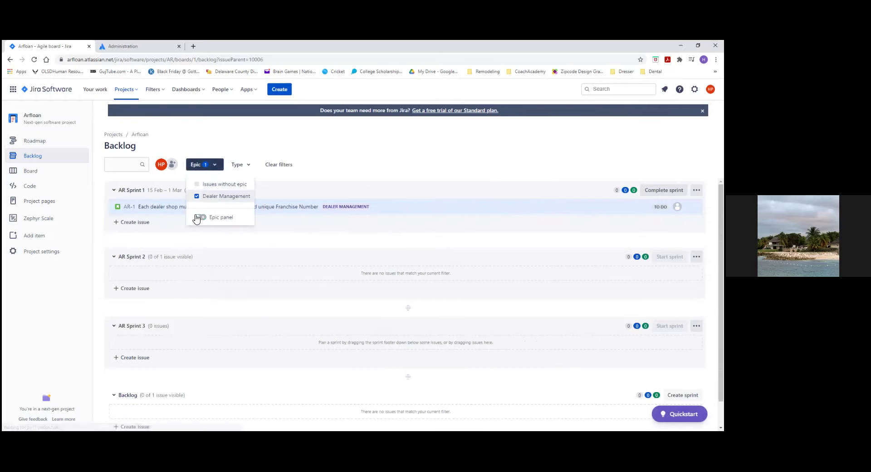
left_click(197, 184)
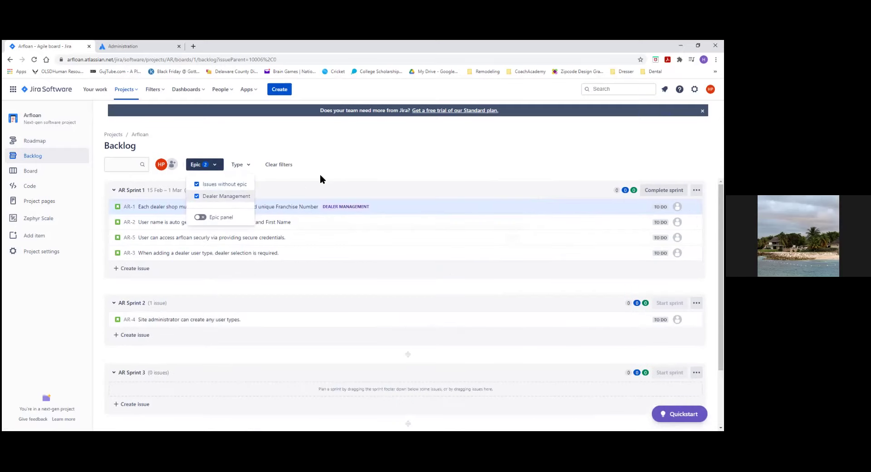
left_click(374, 162)
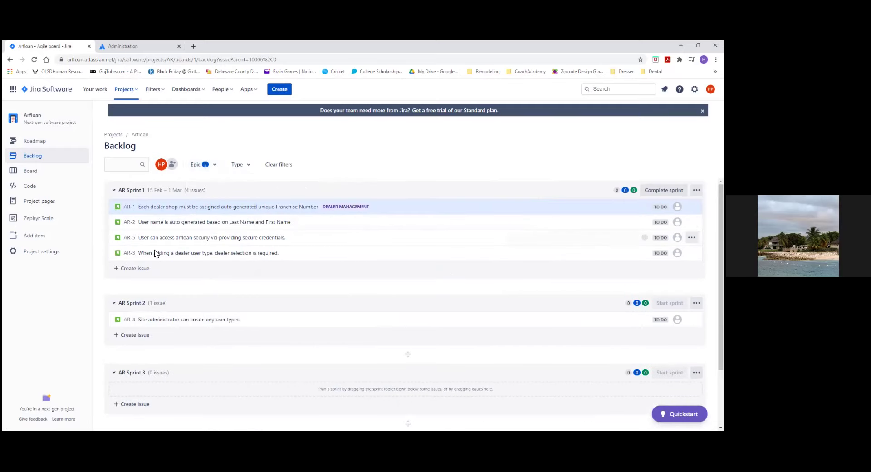
scroll(191, 336, "down", 2)
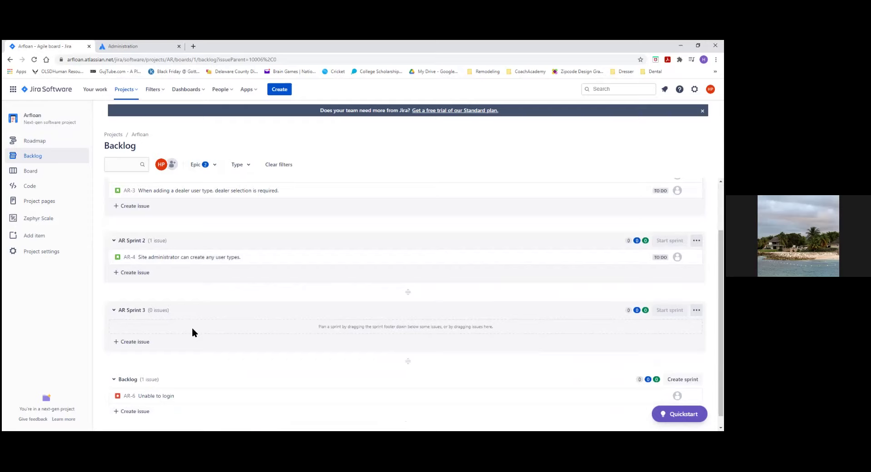
scroll(193, 330, "up", 2)
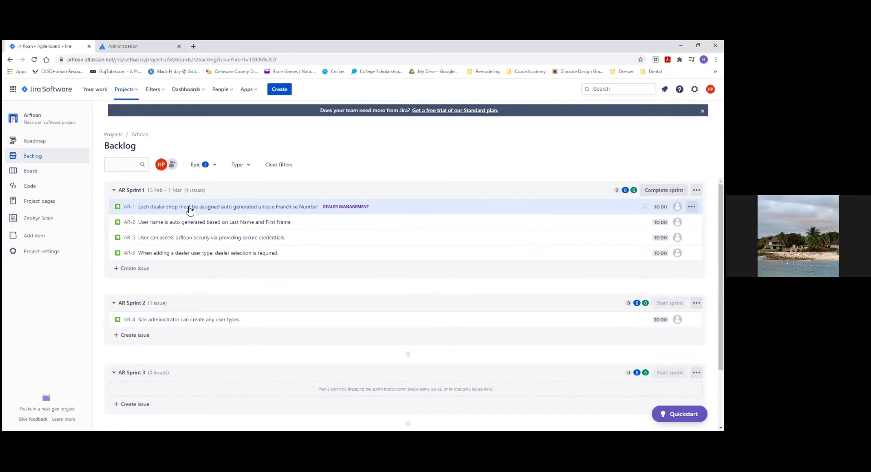
left_click(127, 191)
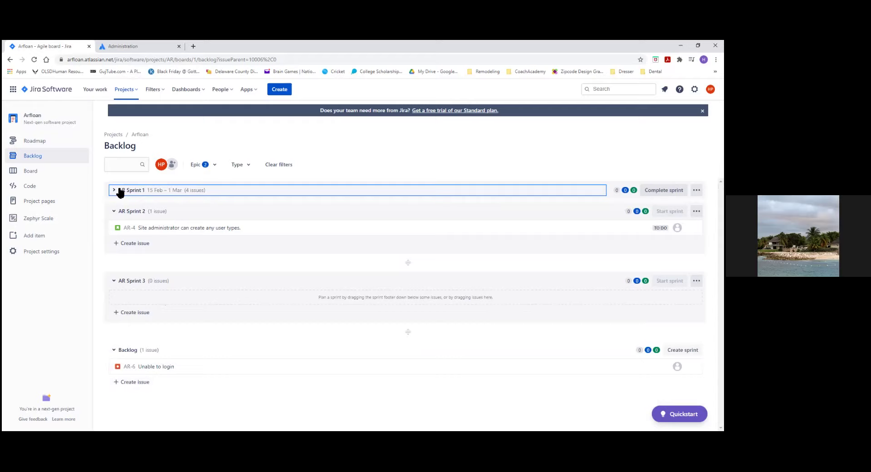
left_click(119, 191)
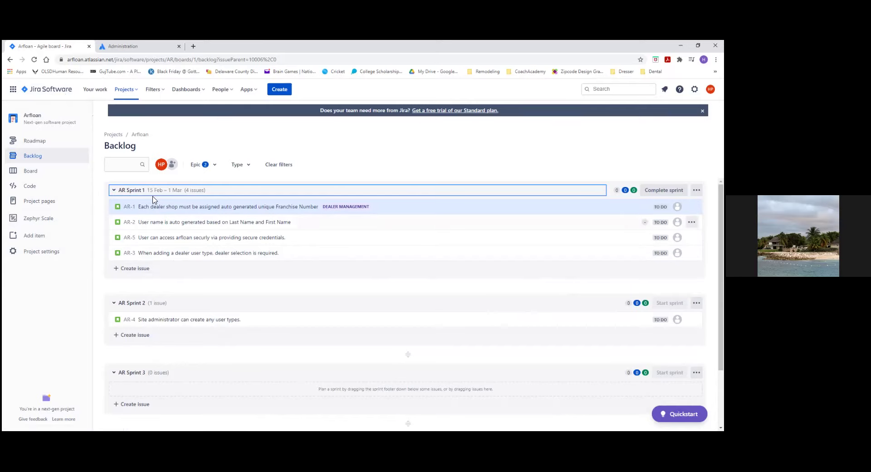
Step: On the AR Sprint 1 board, move AR-1 from To Do to In Progress and show its actions
left_click(30, 173)
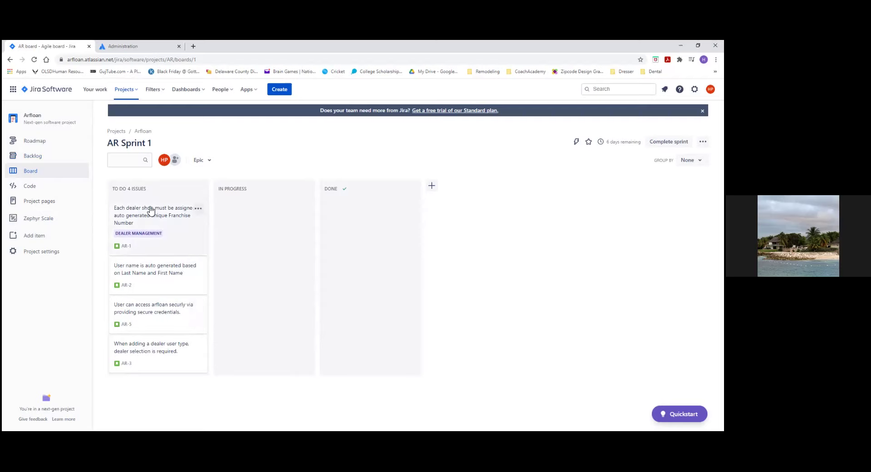
left_click_drag(145, 215, 245, 210)
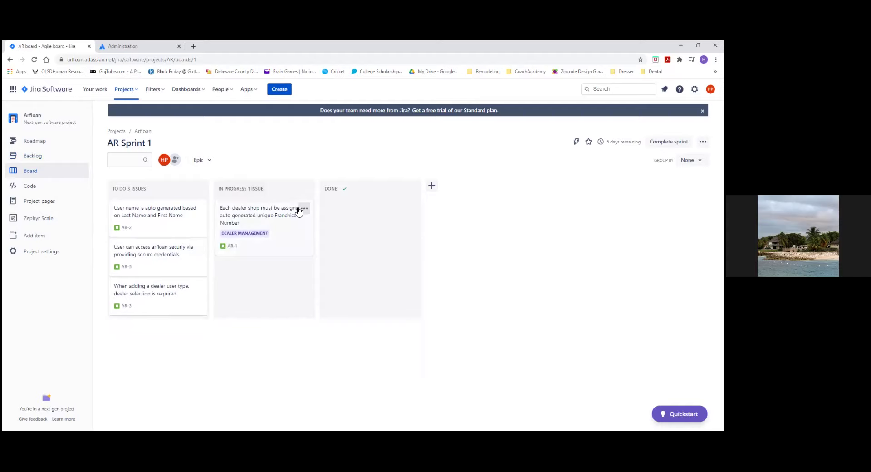
left_click(304, 209)
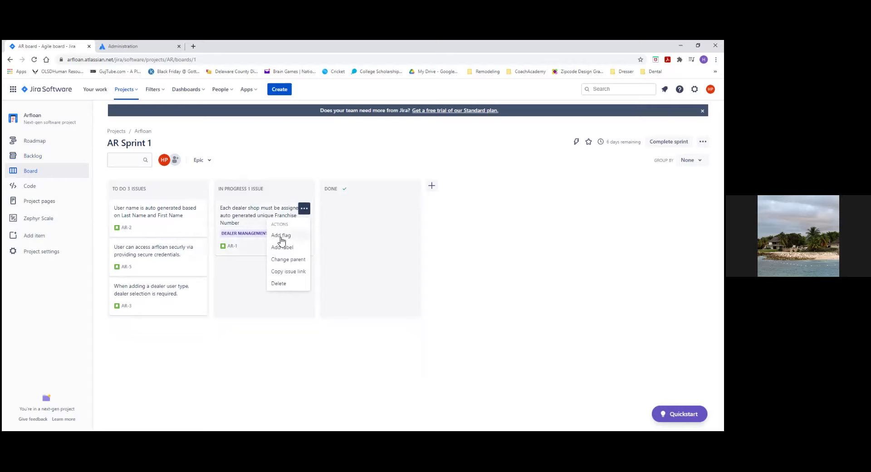
left_click(251, 305)
left_click(304, 208)
Step: Give AR-1 the description 'Every dealer is assigned a franchise number at the time of creation' and save it
left_click(238, 212)
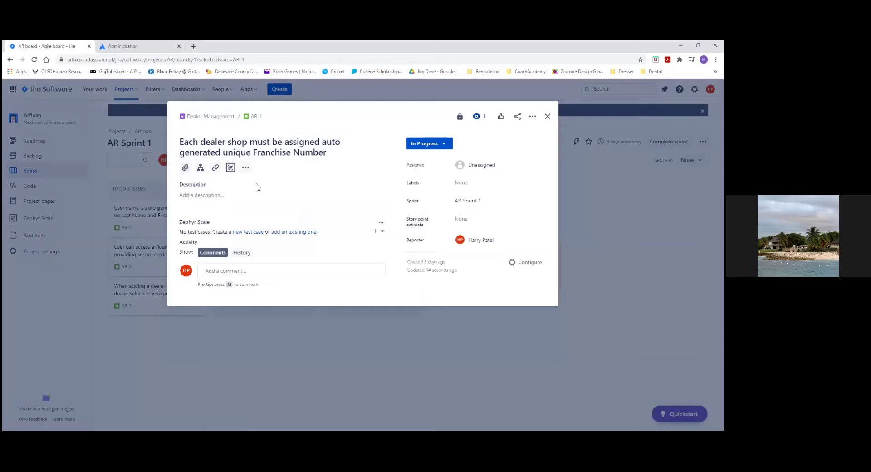
left_click(220, 196)
left_click_drag(181, 142, 331, 163)
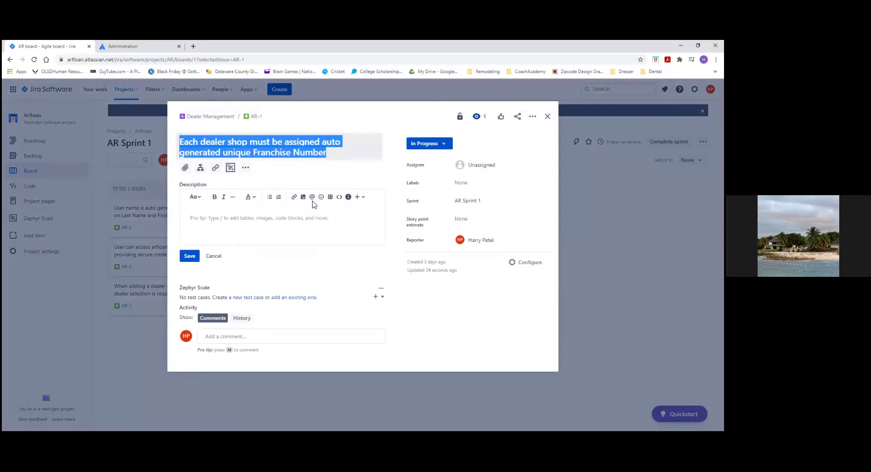
left_click(220, 221)
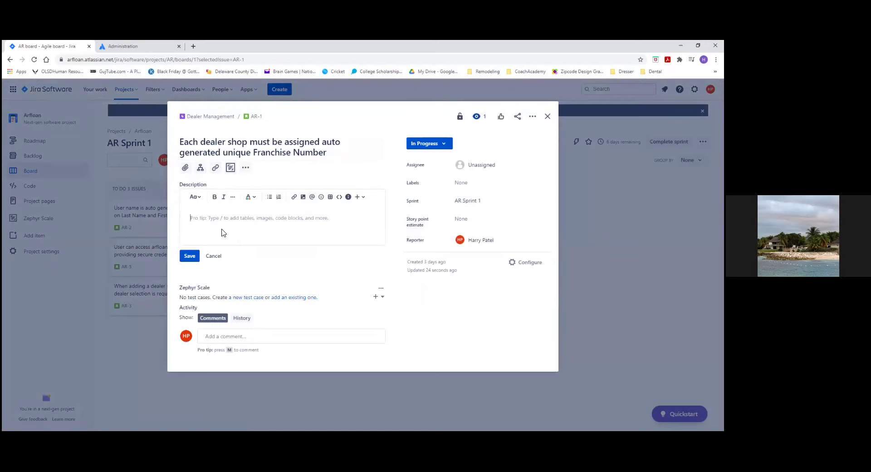
type("This ")
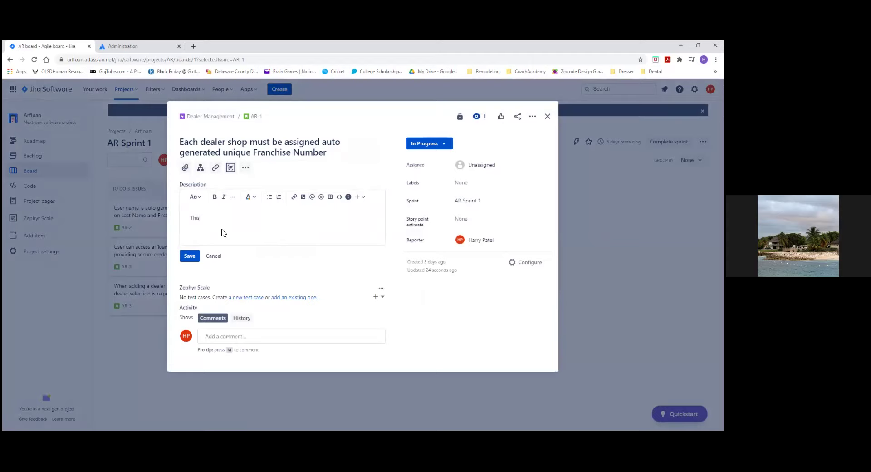
type("stories")
key("BackSpace")
key("BackSpace")
key("BackSpace")
key("BackSpace")
key("BackSpace")
key("BackSpace")
key("BackSpace")
key("BackSpace")
key("BackSpace")
key("BackSpace")
key("BackSpace")
type("Every dealse")
key("BackSpace")
key("BackSpace")
type("er is assigned a fran")
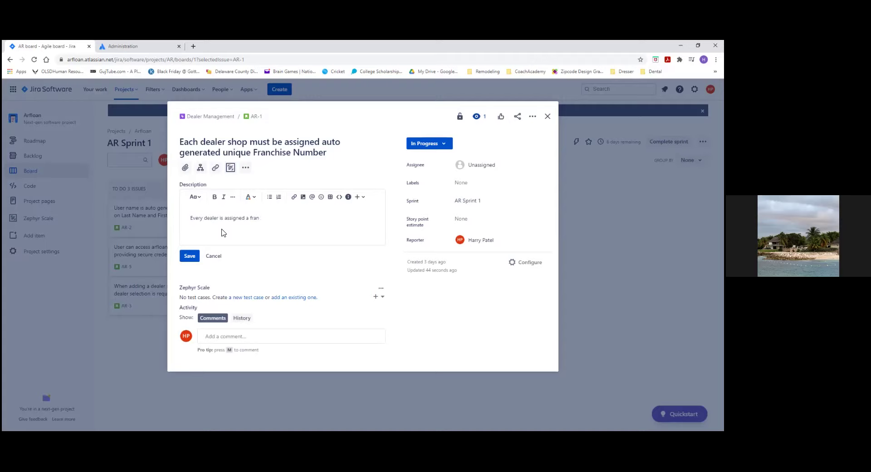
type("cise chise number at the time of creatrion")
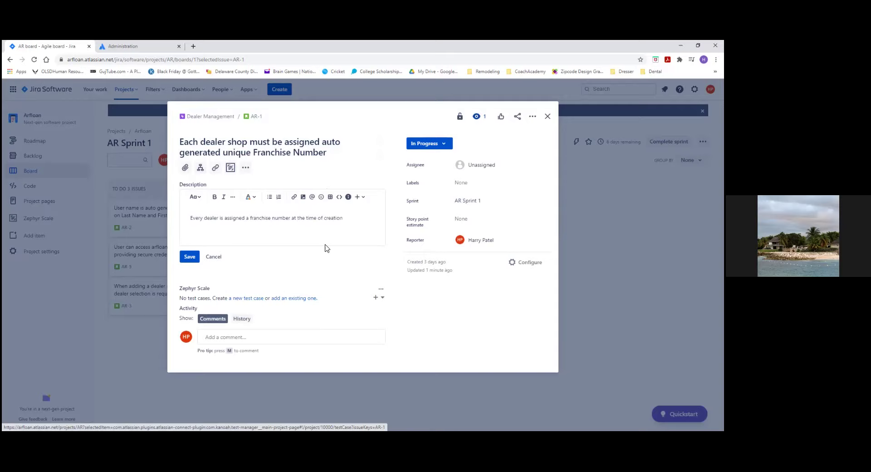
left_click(189, 256)
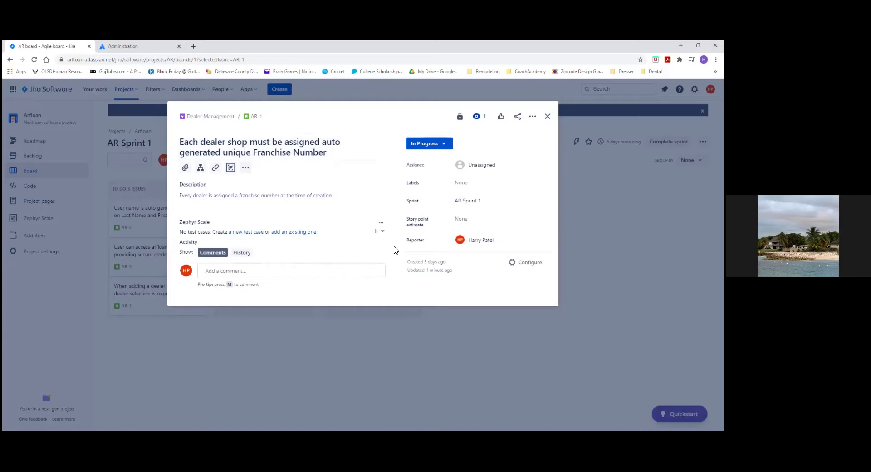
Step: Create and save a test case named 'Validate unique franchise number for a dealer' from AR-1
left_click(241, 232)
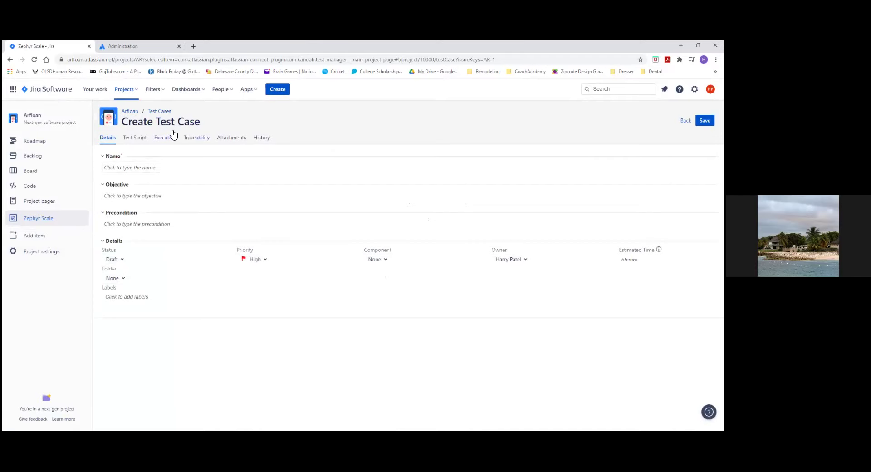
left_click(153, 171)
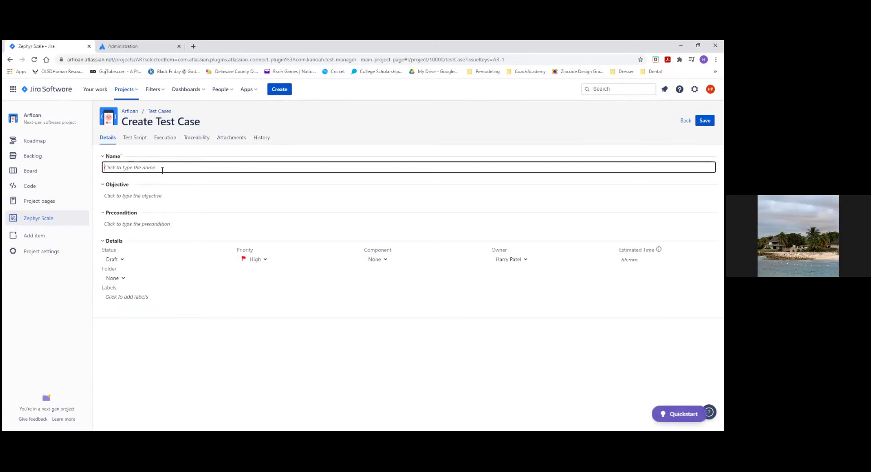
type("Validate unique franchise number for a dealer")
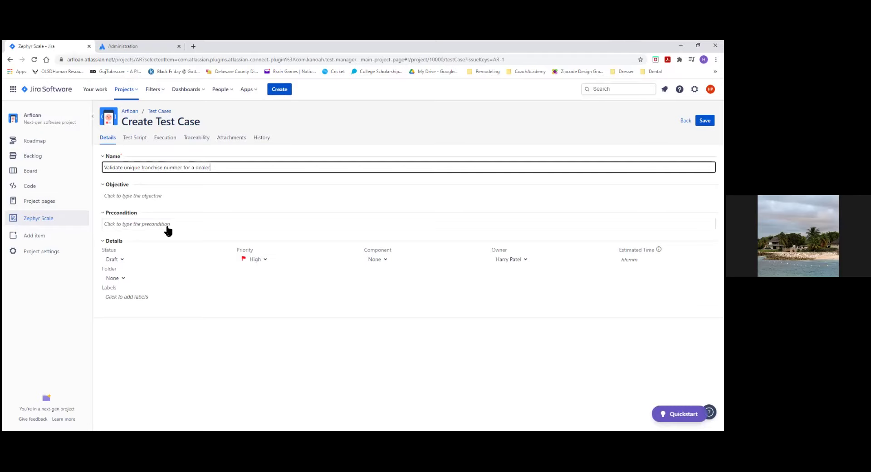
left_click(189, 346)
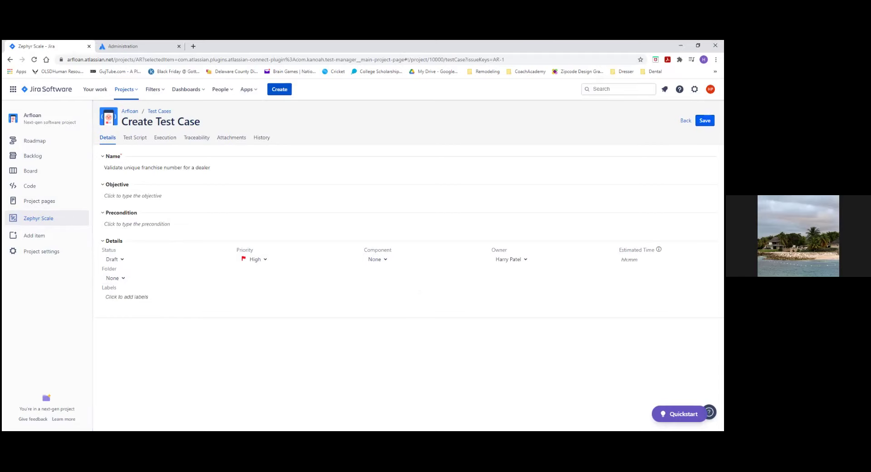
left_click(705, 120)
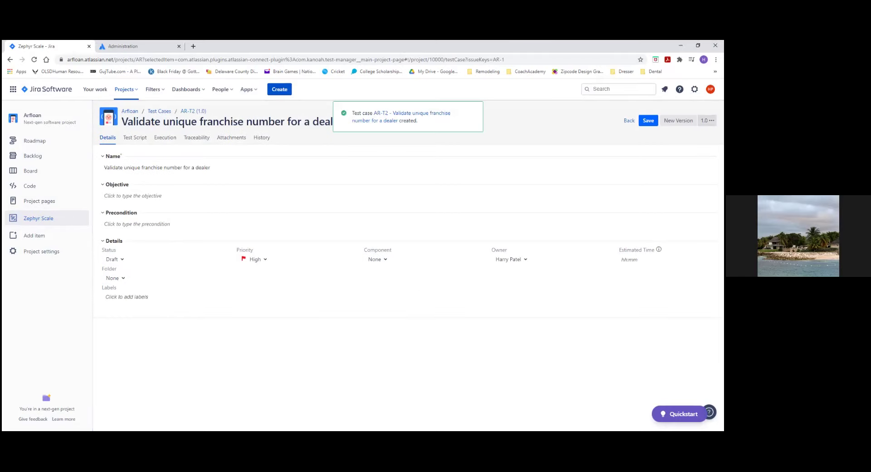
Step: Review AR-T2's script, executions, covered issues, attachments and history, then return to its details
left_click(132, 141)
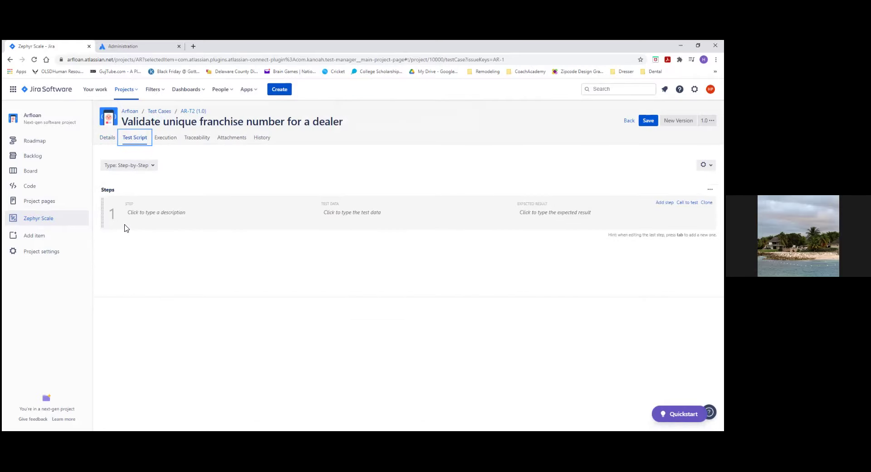
left_click(160, 143)
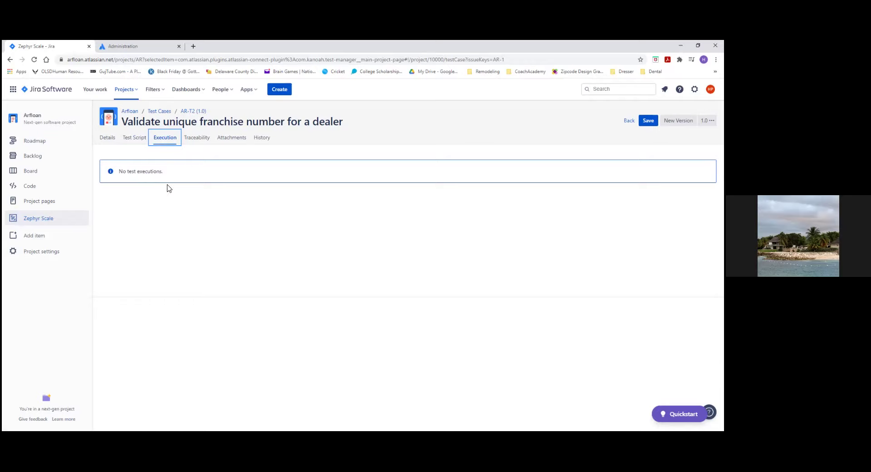
left_click(191, 144)
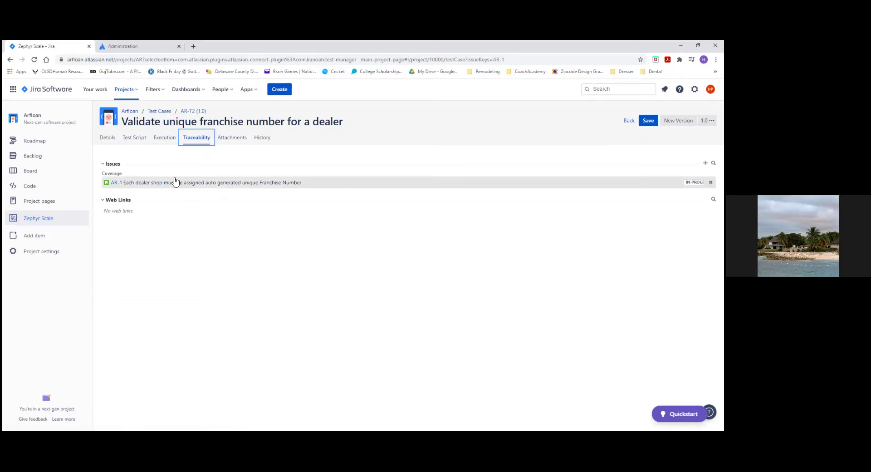
left_click(237, 144)
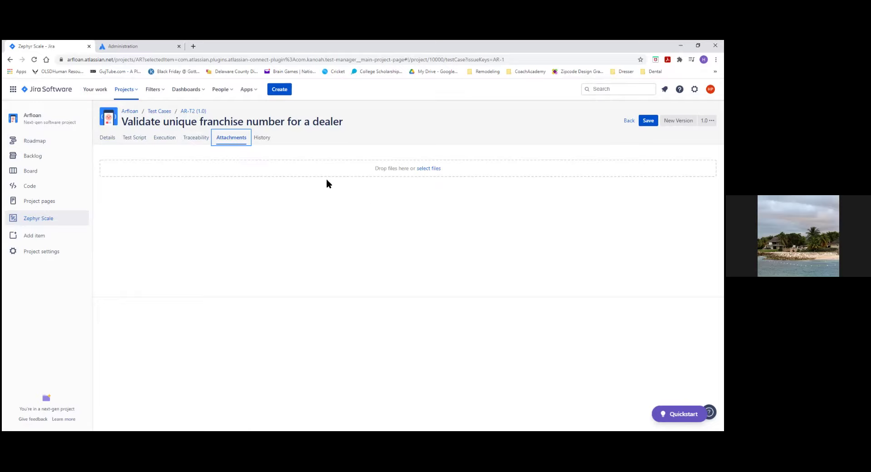
left_click(263, 138)
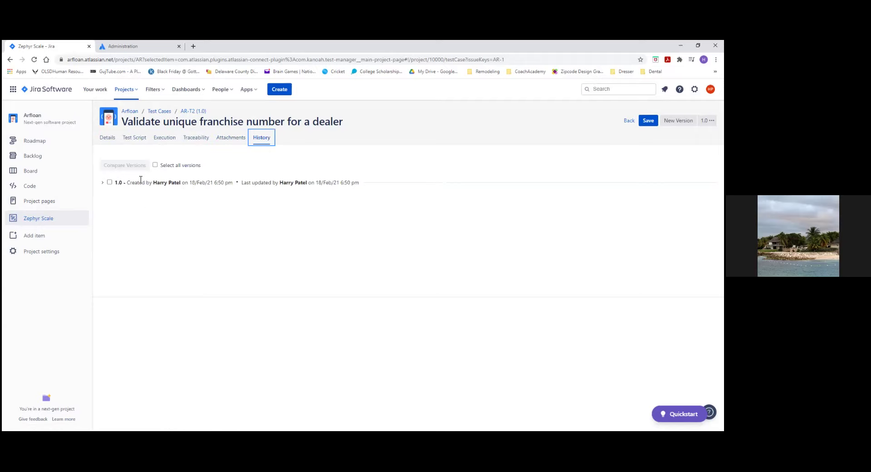
left_click(107, 138)
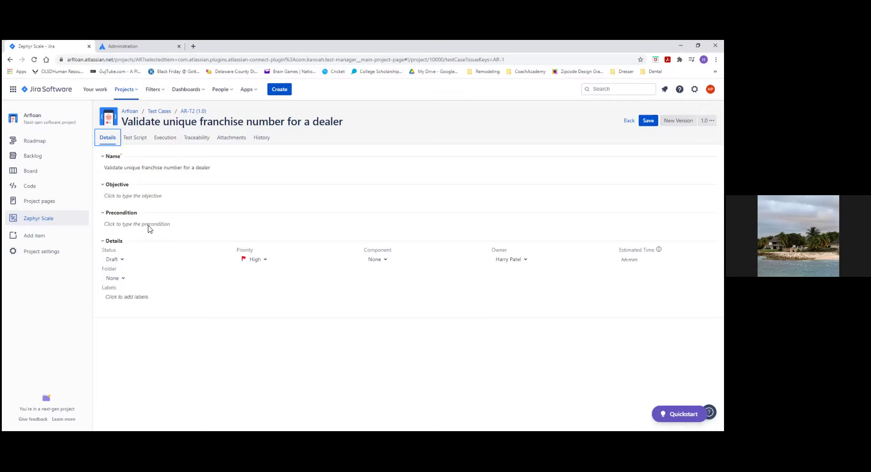
left_click(350, 356)
Step: Create version 2.0 of test case AR-T2, then switch the view back to version 1.0
left_click(679, 120)
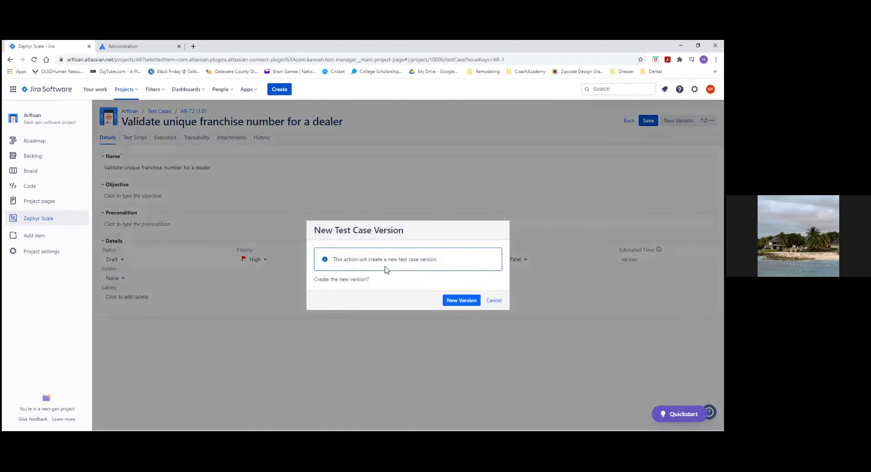
left_click(458, 307)
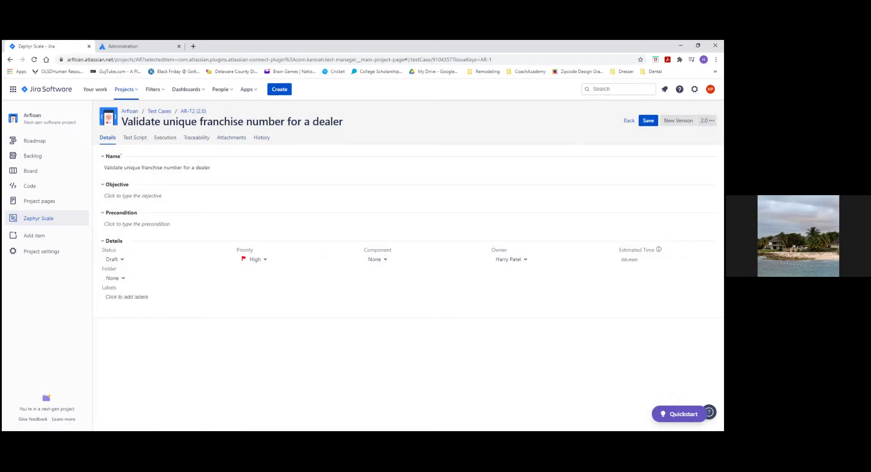
left_click(707, 120)
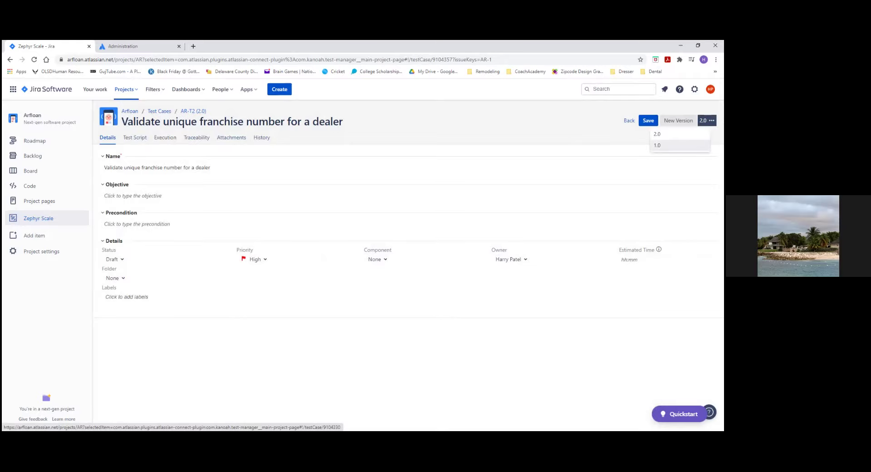
left_click(663, 145)
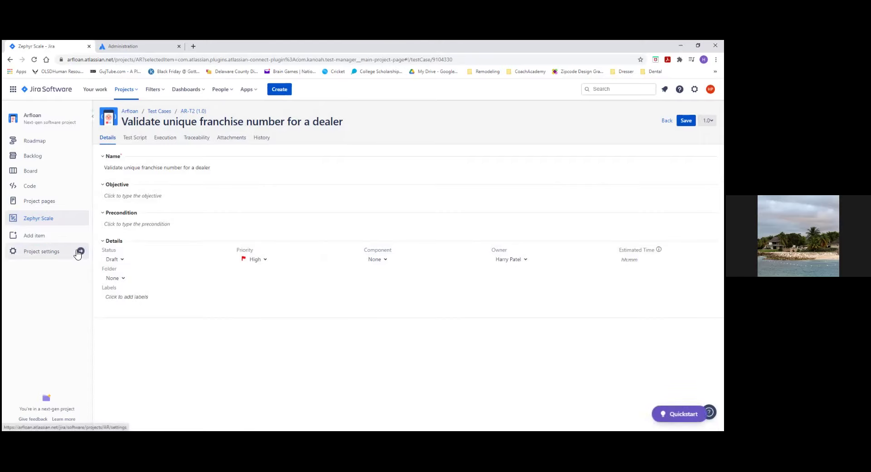
Step: Open AR-1 from the AR Sprint 1 board and list its Zephyr Scale test case options
left_click(31, 176)
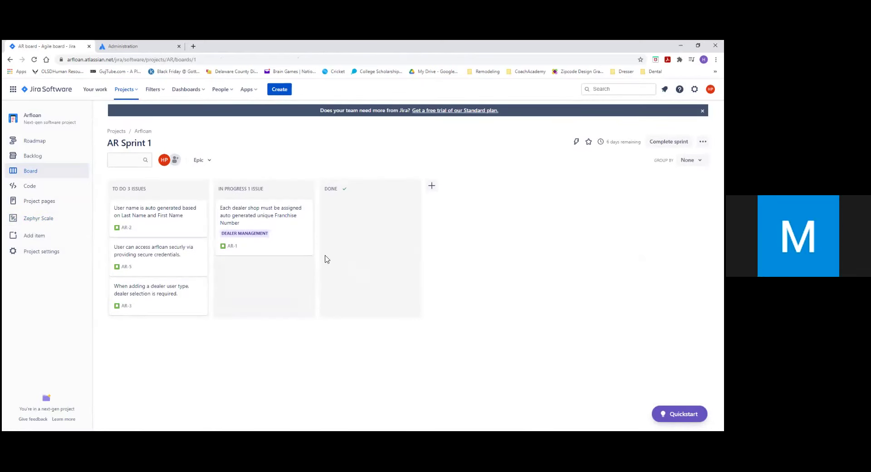
left_click(271, 214)
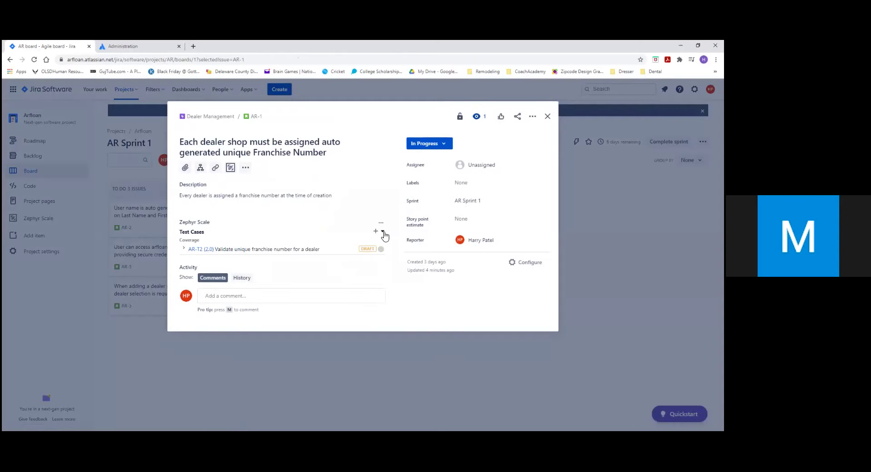
left_click(383, 233)
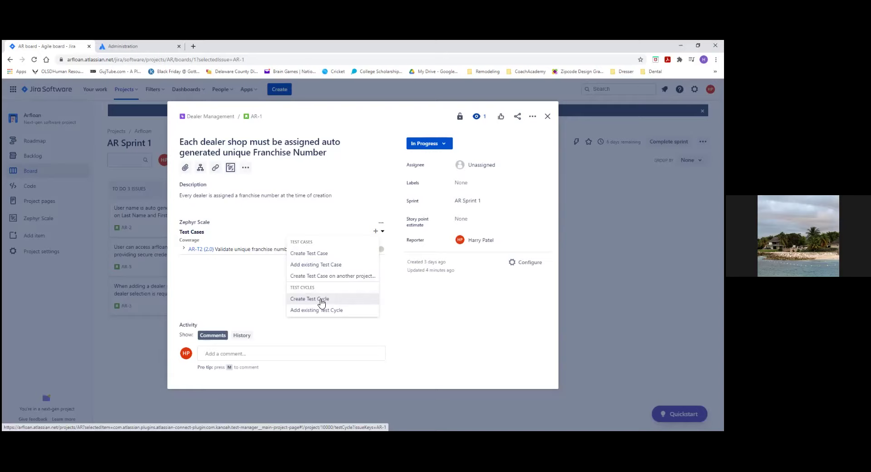
Step: Create and save test cycle AR-R2 for AR-1 containing test case AR-T2, then return to the board
left_click(311, 300)
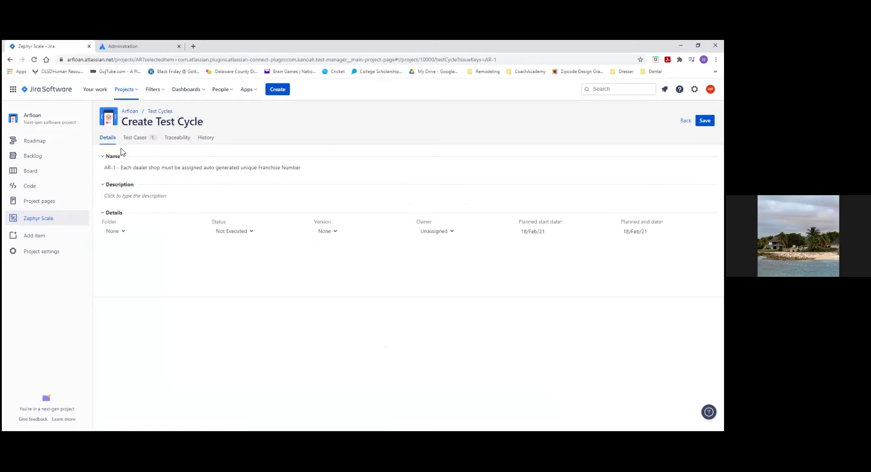
left_click(139, 141)
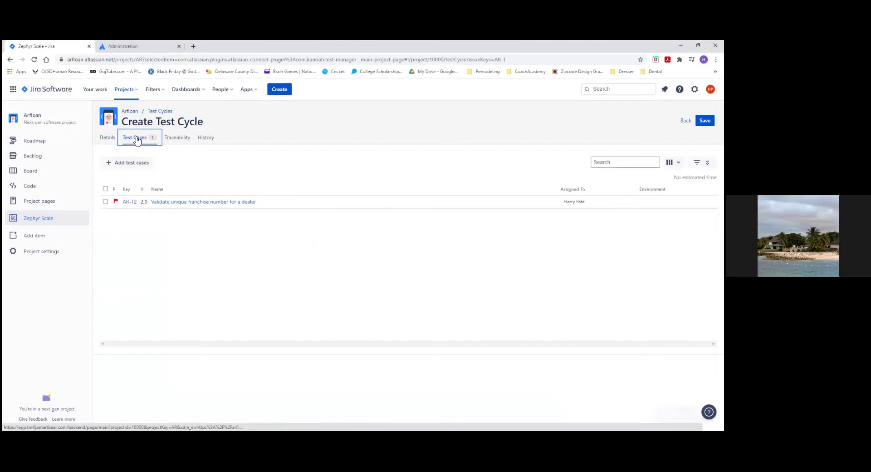
left_click(108, 140)
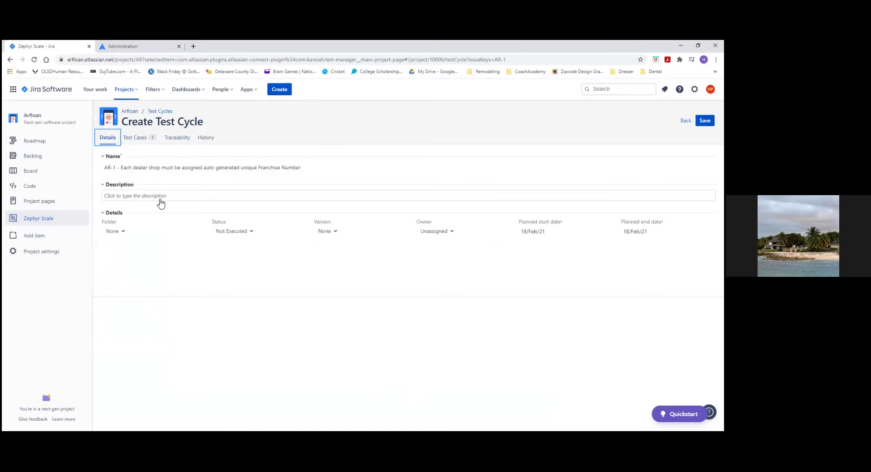
left_click(139, 144)
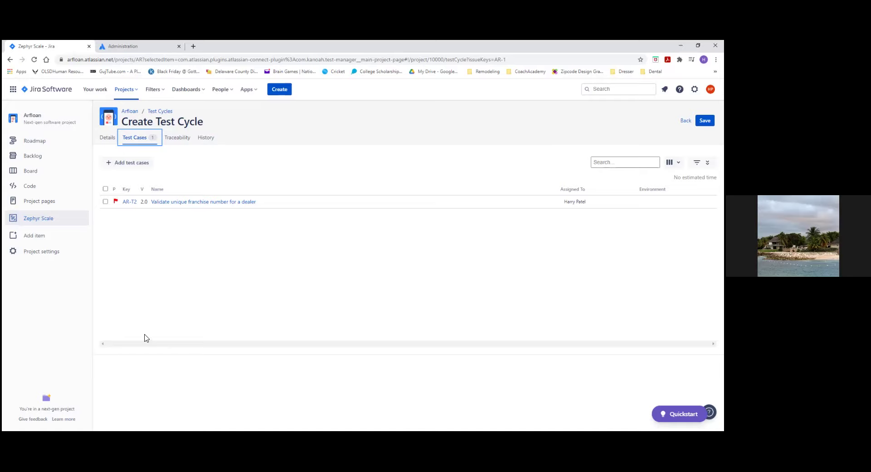
left_click(705, 120)
left_click(25, 175)
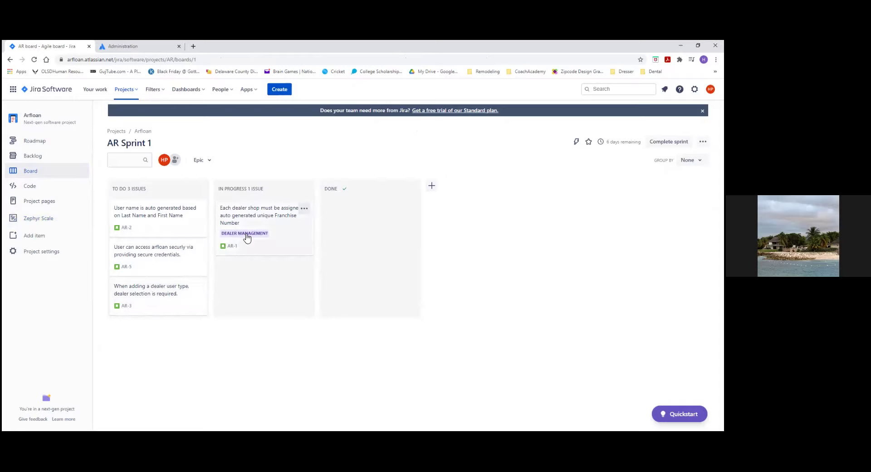
Step: Reopen AR-1 and check its status options, leaving it In Progress
left_click(266, 214)
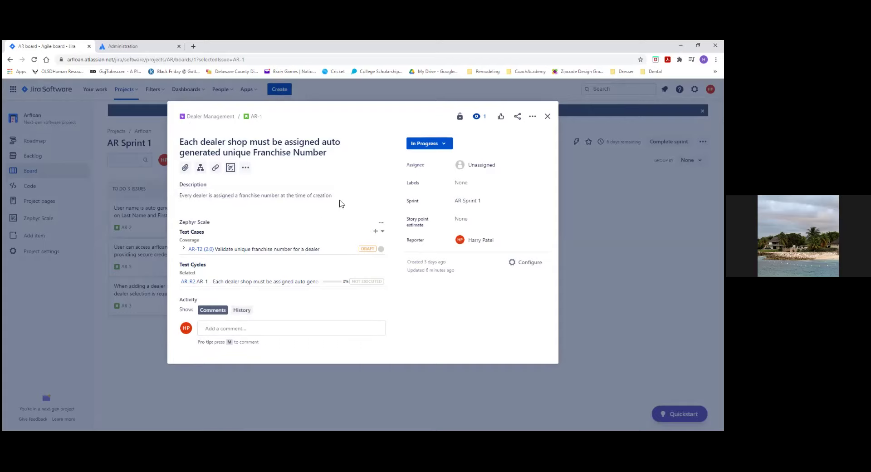
left_click(445, 145)
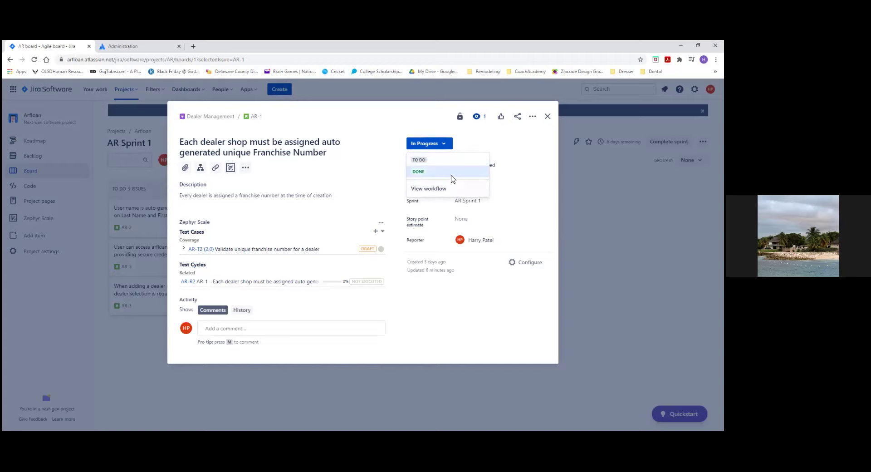
left_click(408, 322)
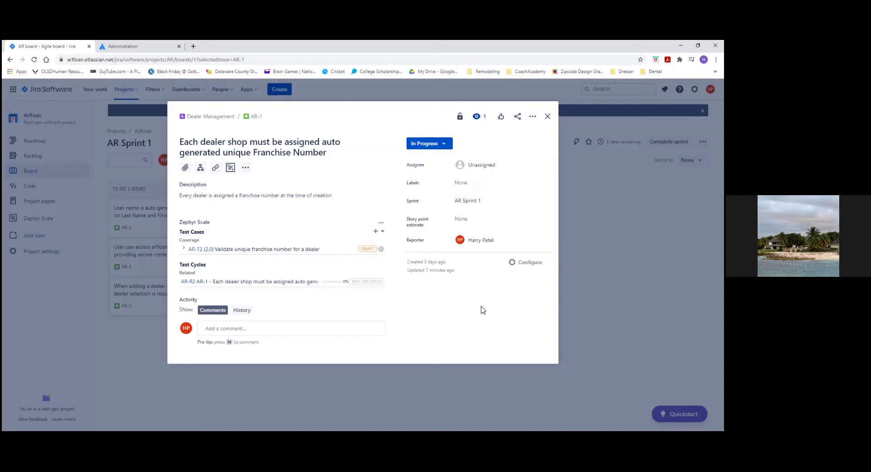
Step: Assign AR-1 to the chosen team member from the Assignee list
left_click(480, 164)
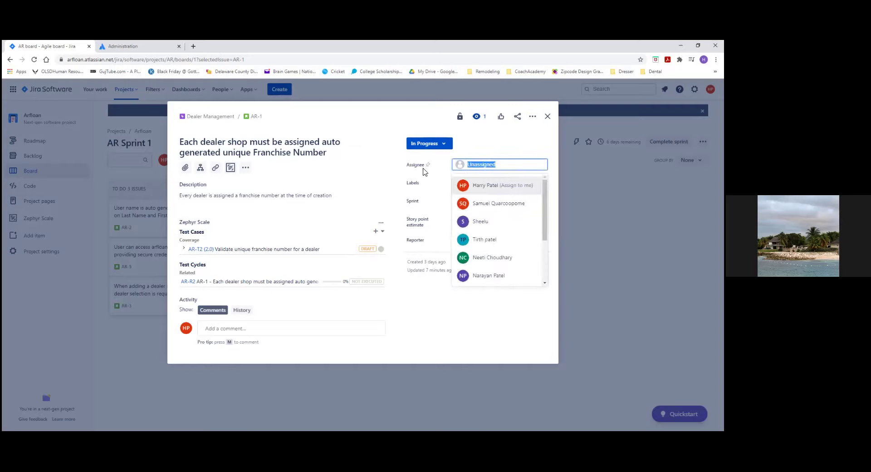
scroll(546, 215, "down", 1)
scroll(547, 215, "down", 3)
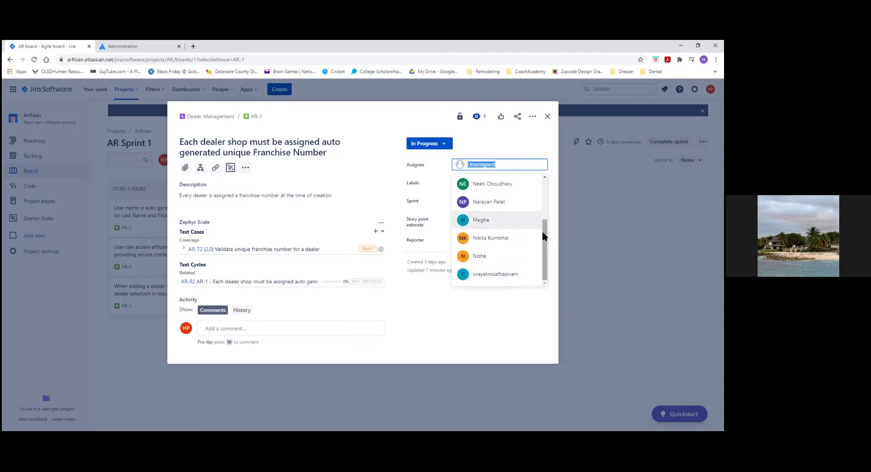
left_click(474, 225)
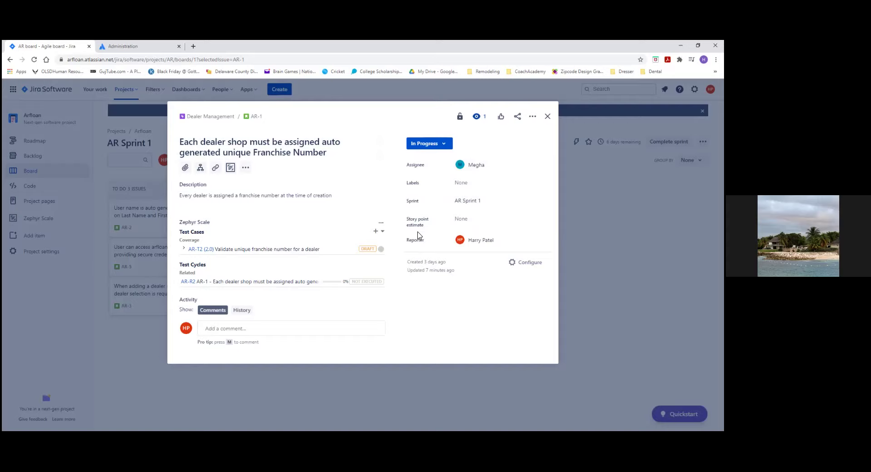
Step: Set AR-1's story point estimate to 3 and bring up the issue's ••• Actions menu
left_click(465, 220)
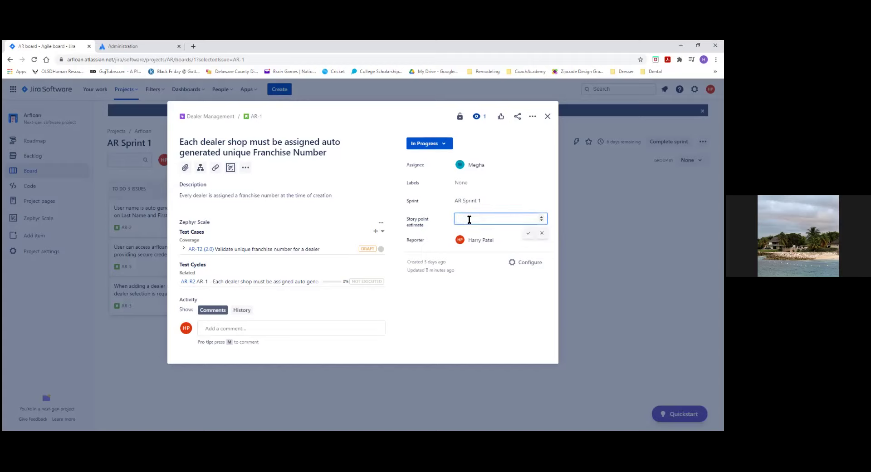
type("3")
left_click(529, 235)
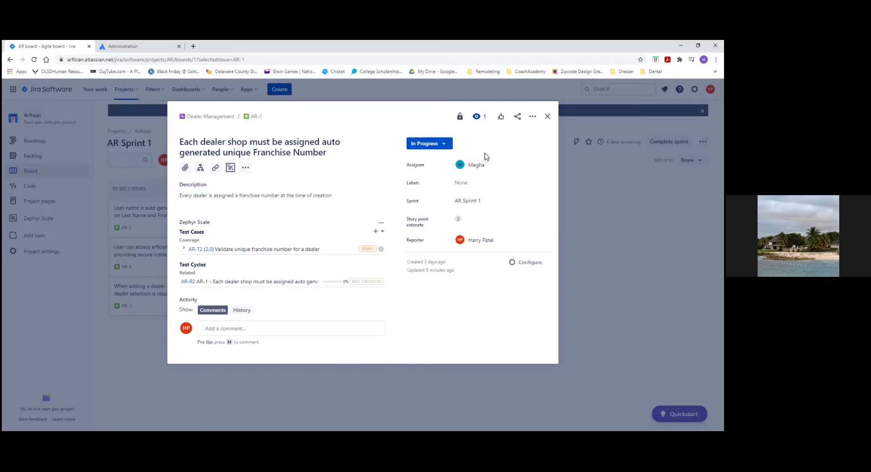
left_click(533, 118)
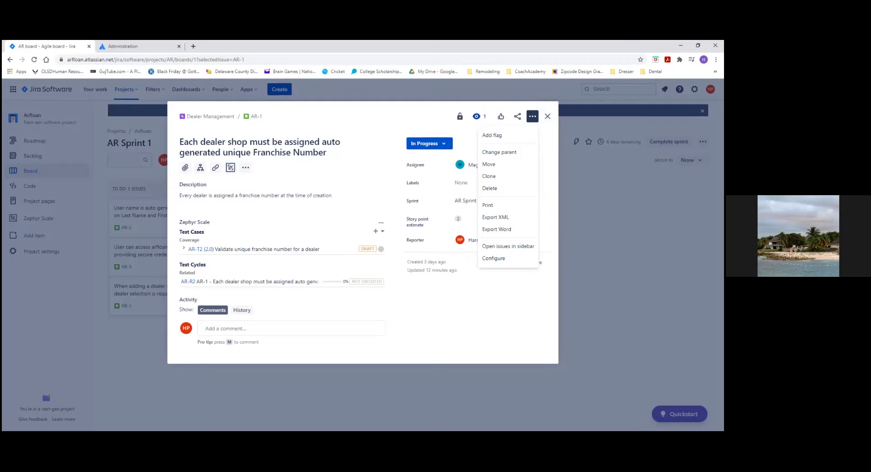
Step: Dismiss the AR-1 More actions menu and close the AR-1 issue details
left_click(533, 291)
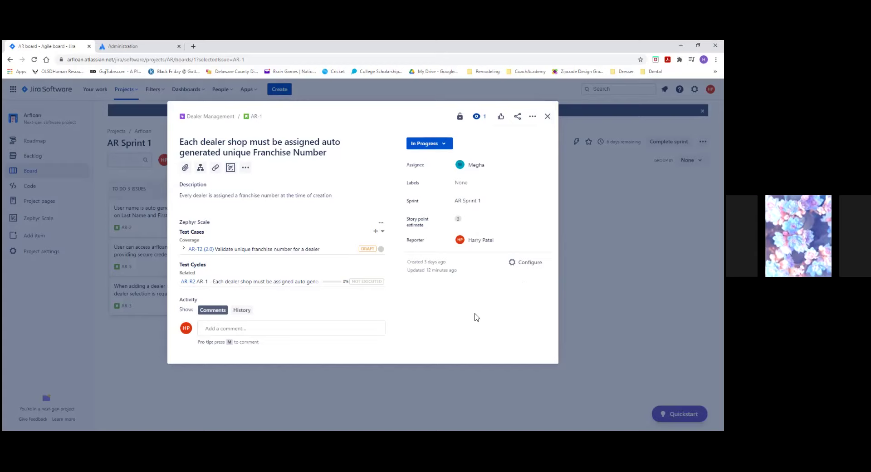
left_click(548, 117)
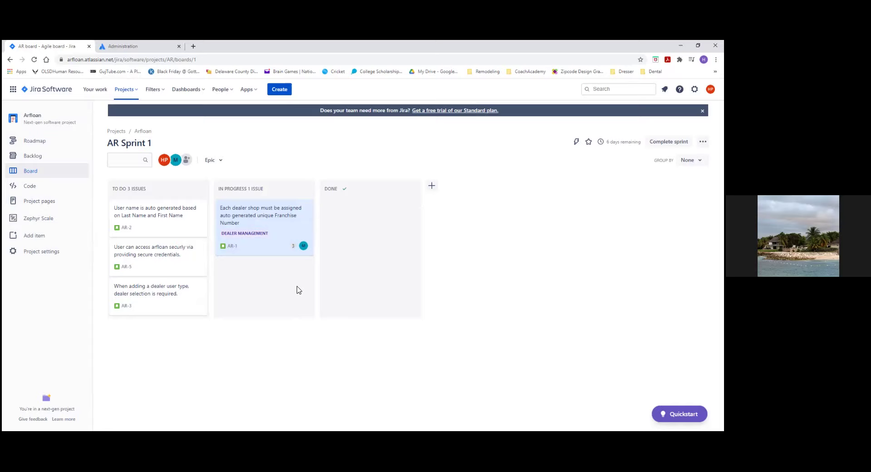
Step: Open test case AR-T2 from story AR-1 and show its test script
left_click(265, 220)
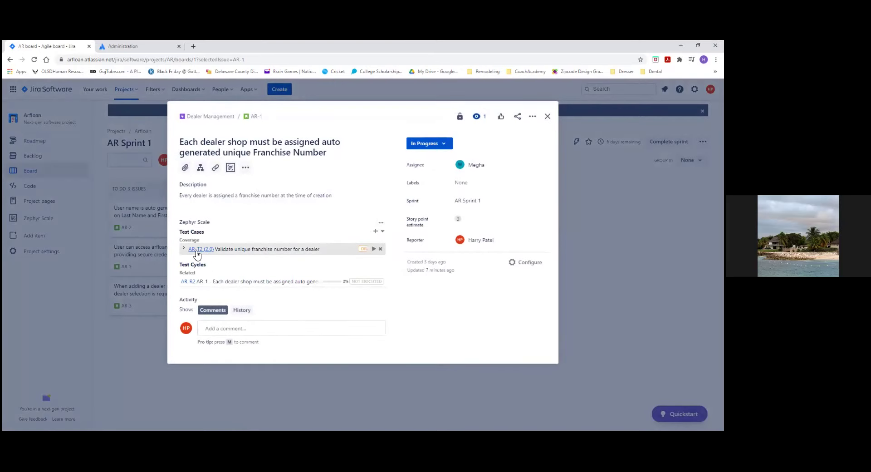
left_click(197, 251)
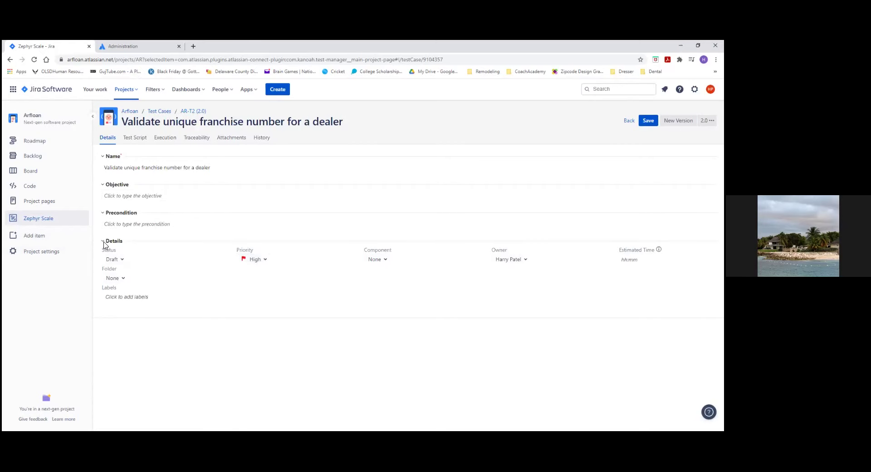
left_click(135, 138)
Step: Enter step 1's description 'Step1' with test data x and y on separate lines
left_click(135, 219)
type("Step1")
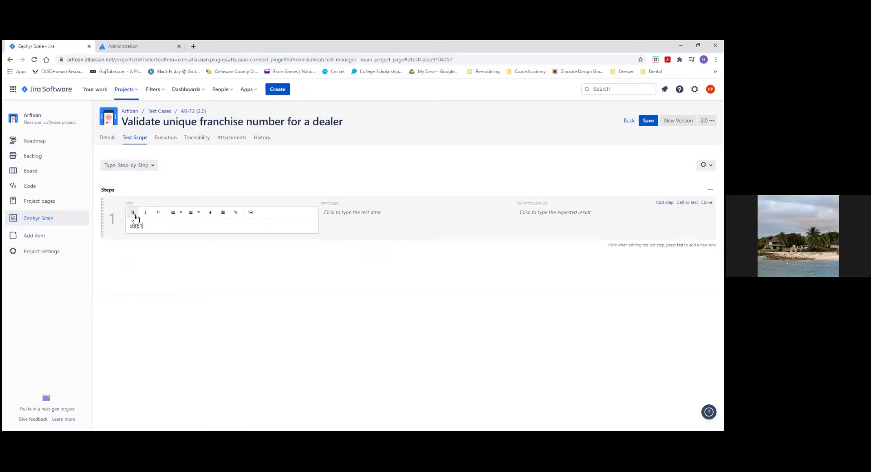
key("Tab")
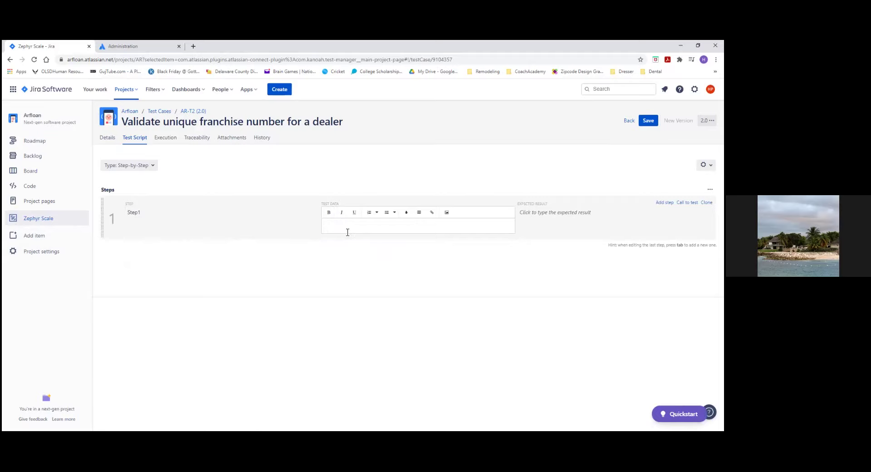
type("x")
key("Return")
type("y")
key("Return")
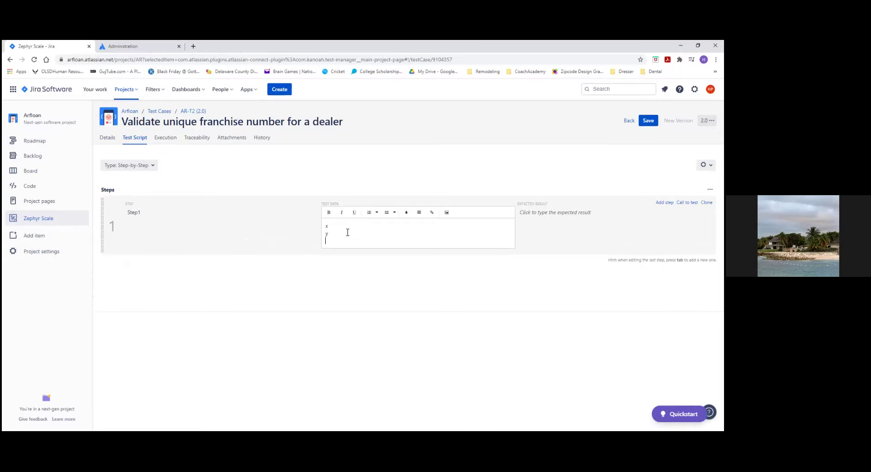
Step: Set step 1's expected result to 'LOgin successful', save AR-T2, and view its executions
left_click(551, 216)
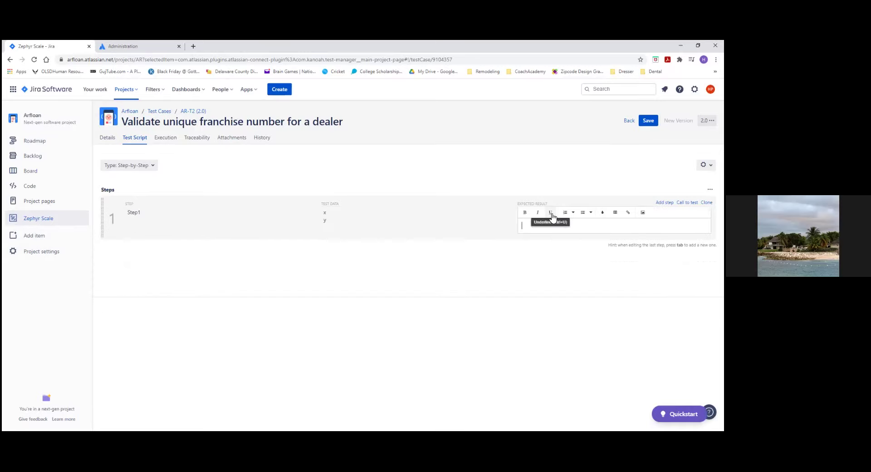
type("LOgin successful")
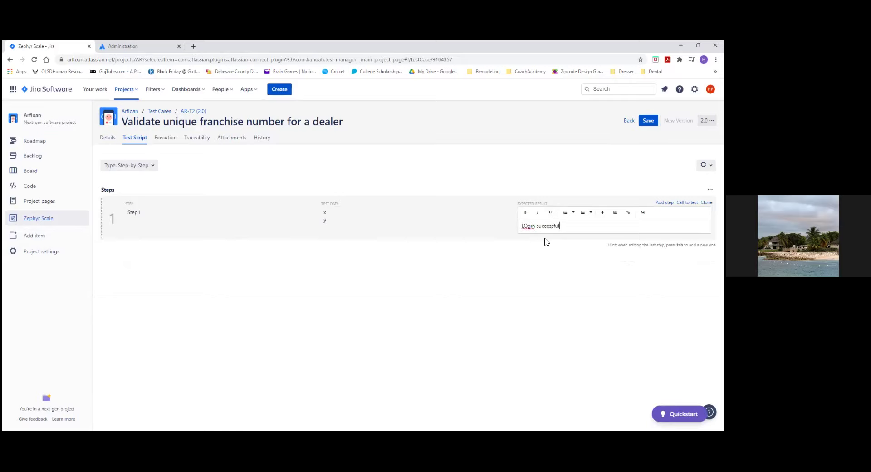
left_click(512, 286)
left_click(647, 121)
left_click(165, 142)
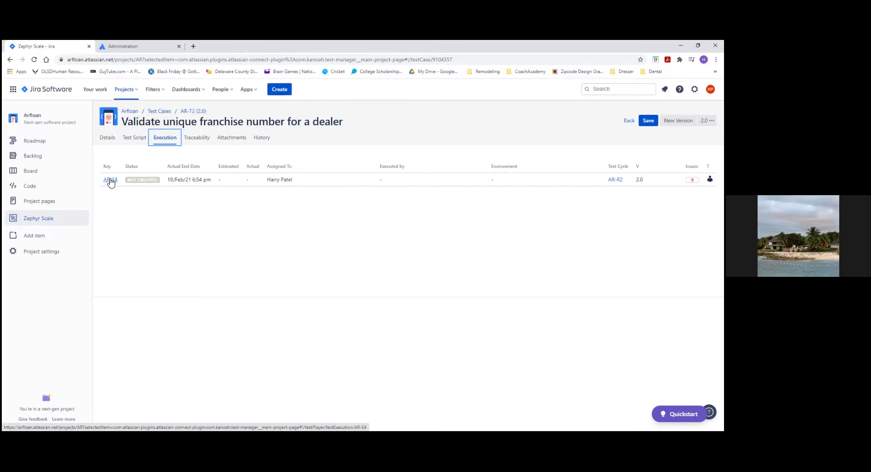
Step: From the Arfloan board, reopen AR-1 and start a new execution of test AR-T2
left_click(130, 114)
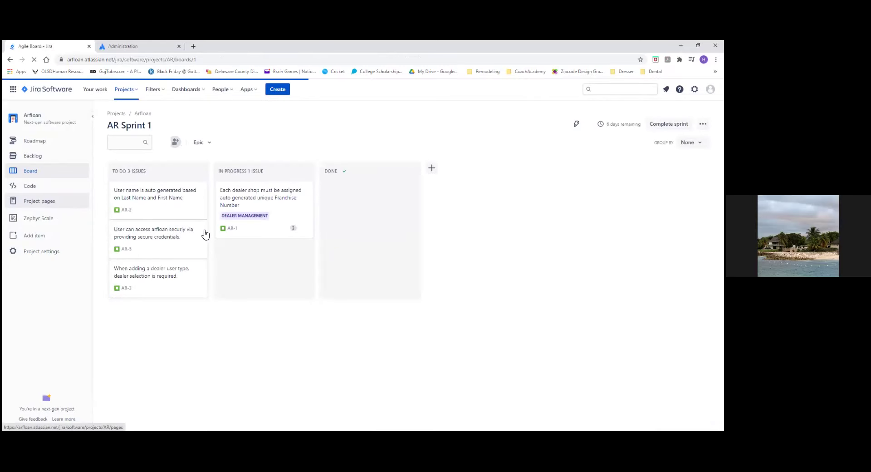
left_click(264, 202)
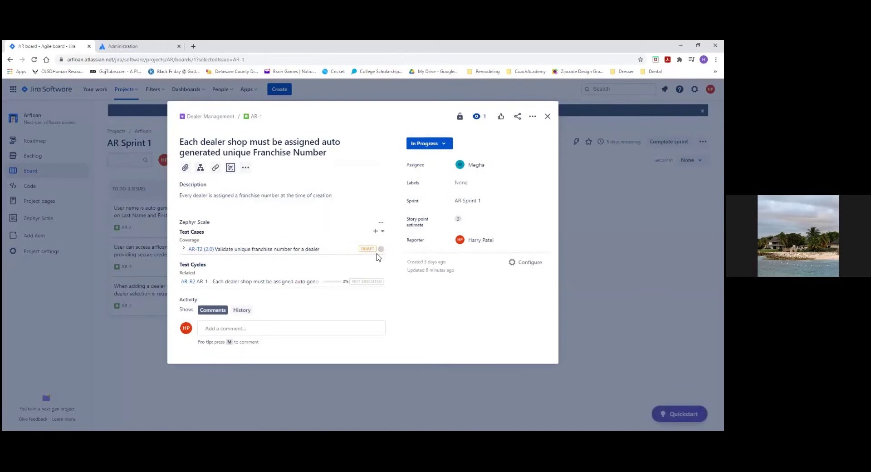
left_click(375, 249)
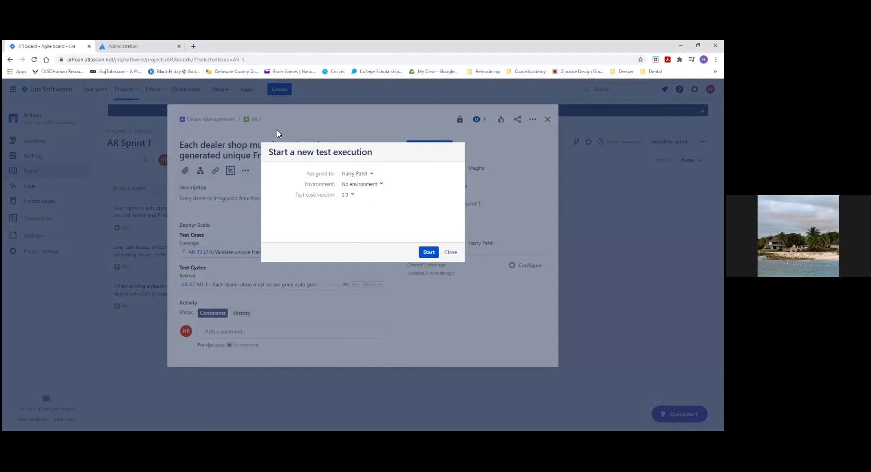
Step: Start the AR-T2 execution from test case version 1.0 with no environment
left_click(353, 199)
left_click(347, 223)
left_click(379, 185)
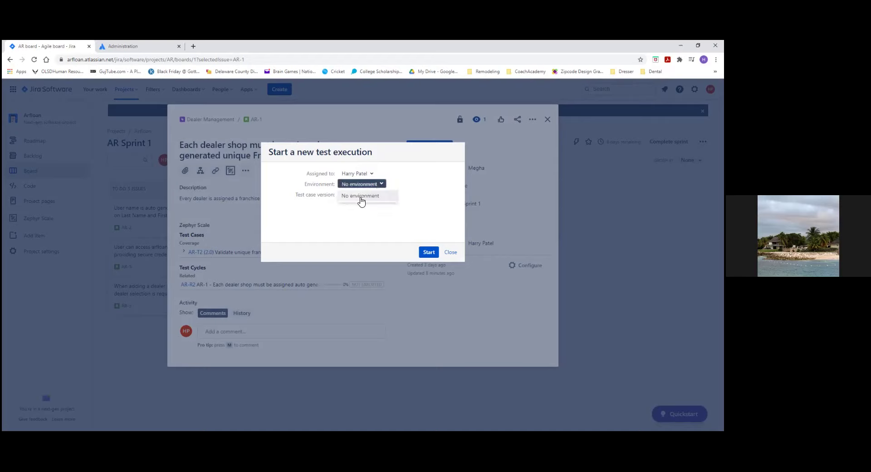
left_click(383, 188)
left_click(384, 187)
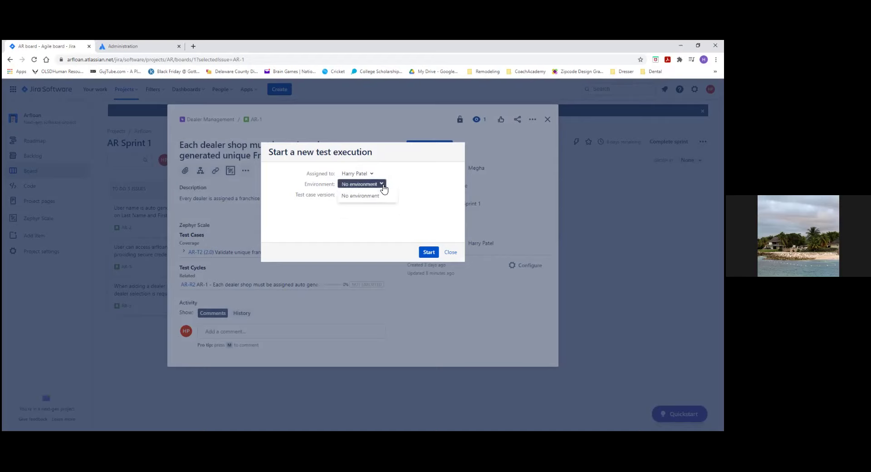
left_click(384, 188)
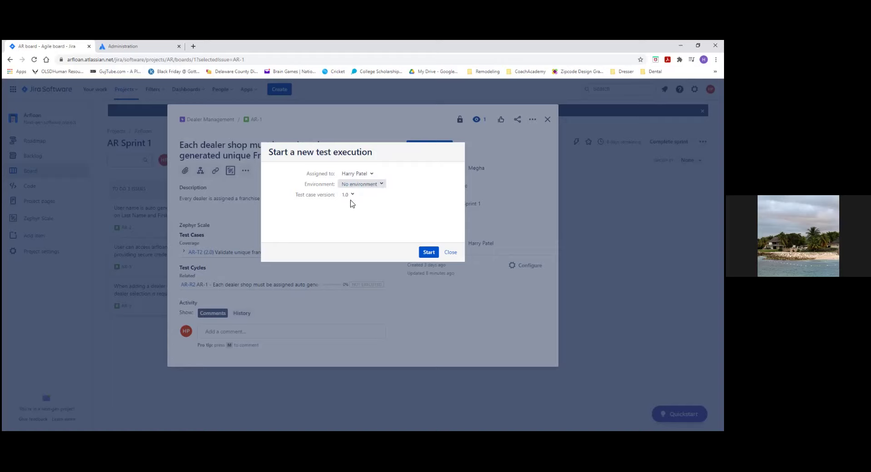
left_click(424, 255)
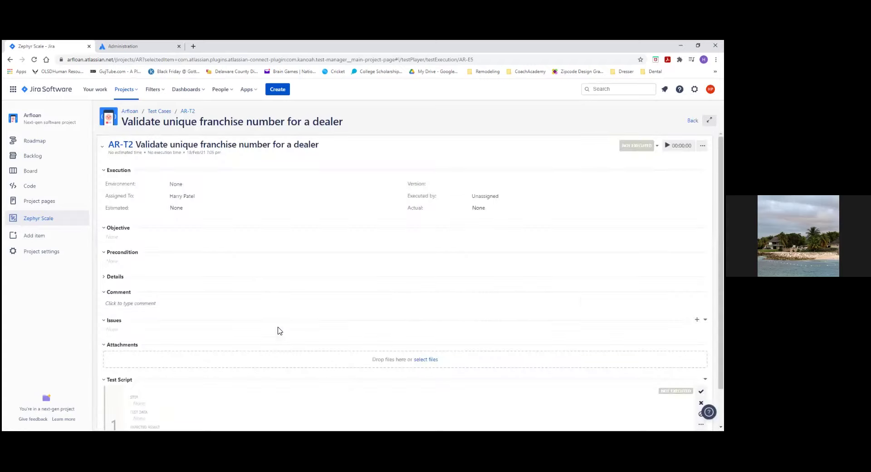
Step: Set the AR-T2 execution status to Fail
scroll(525, 318, "down", 2)
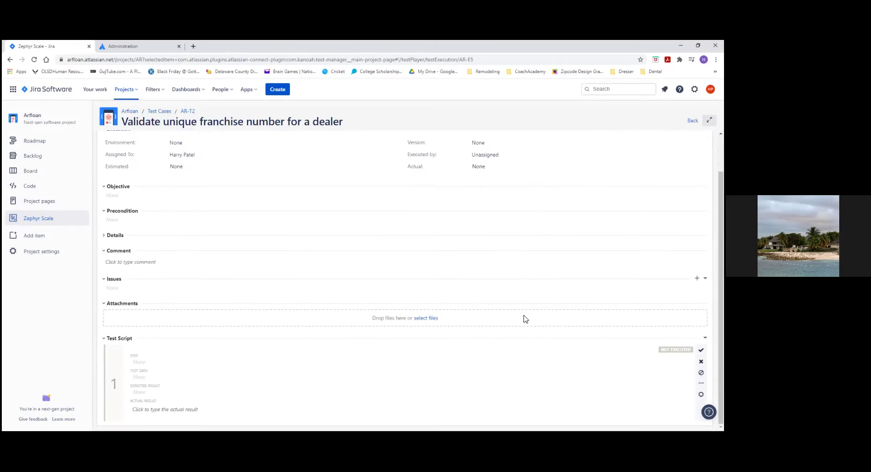
scroll(547, 281, "up", 2)
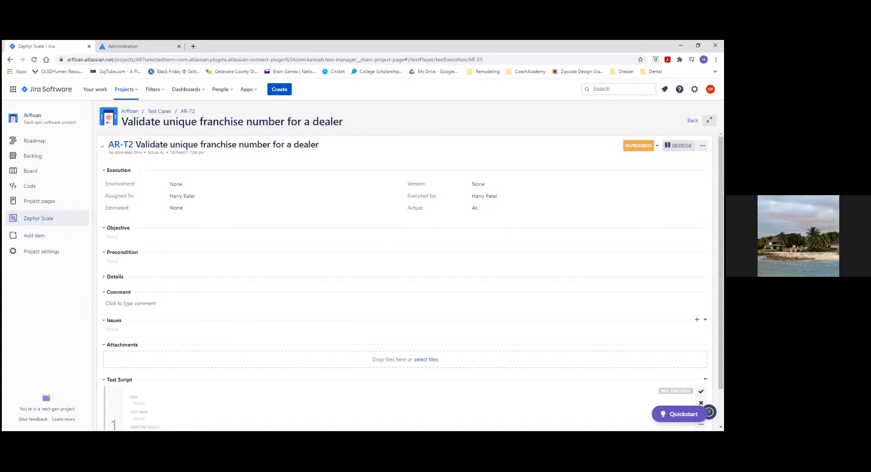
left_click(639, 145)
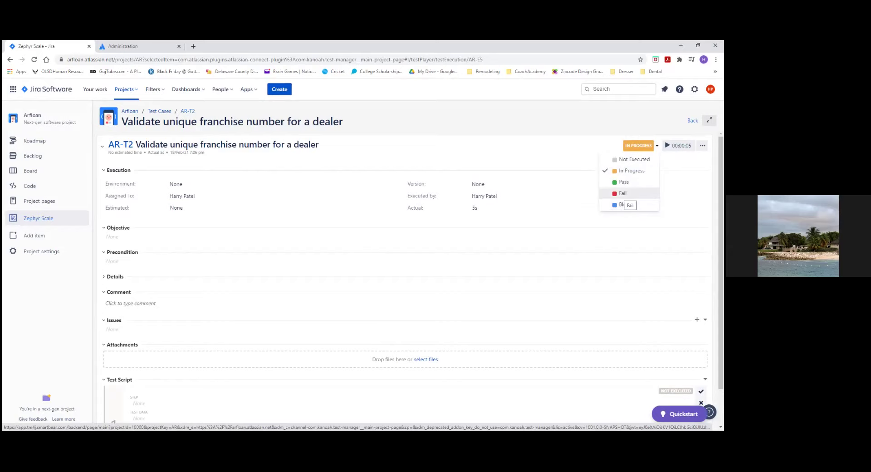
left_click(623, 193)
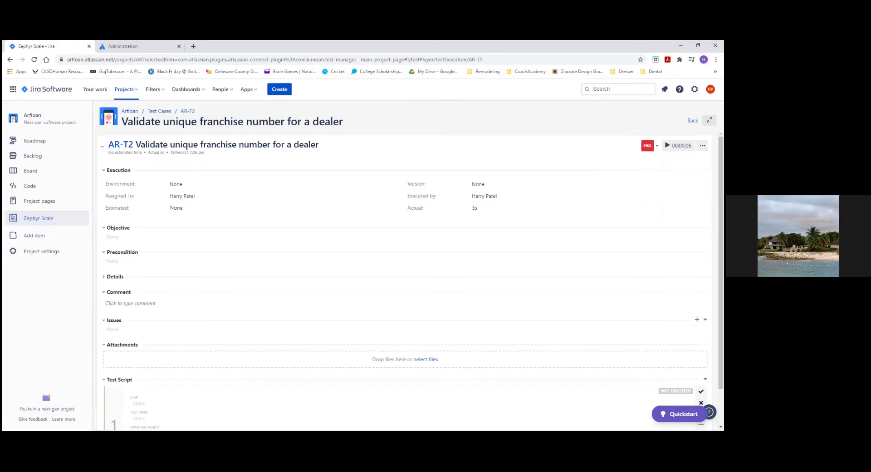
Step: Mark step 1 of the execution as failed
scroll(404, 282, "down", 1)
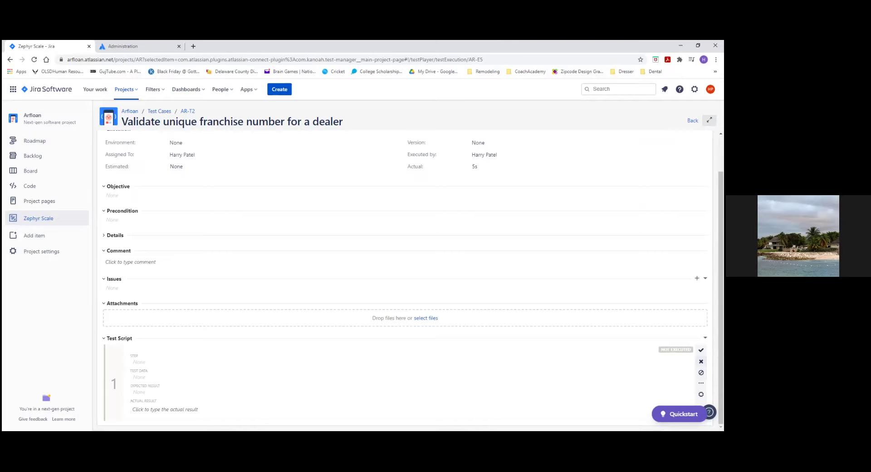
left_click(701, 361)
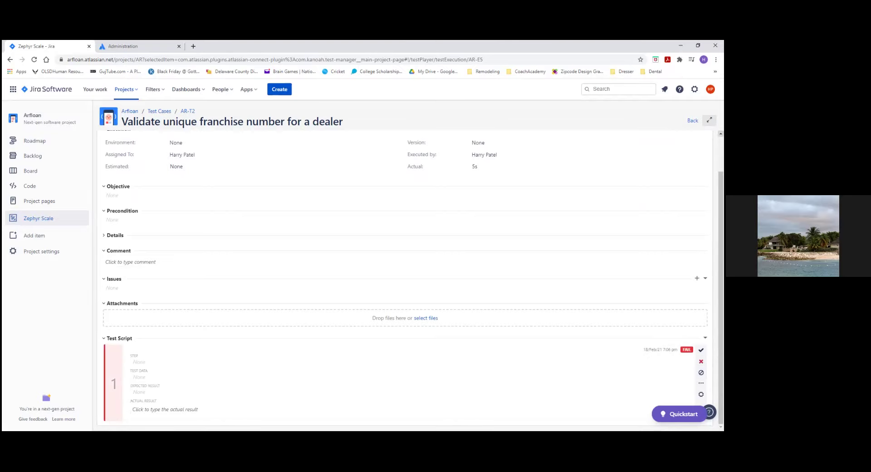
scroll(404, 272, "up", 1)
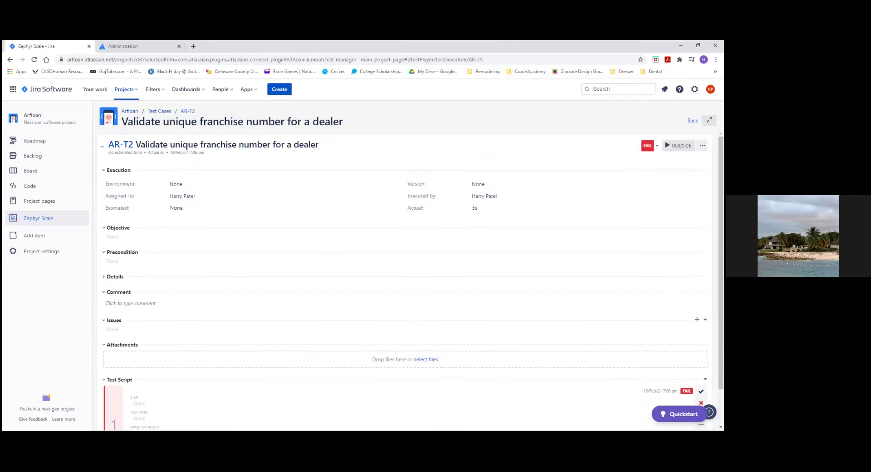
scroll(484, 245, "down", 1)
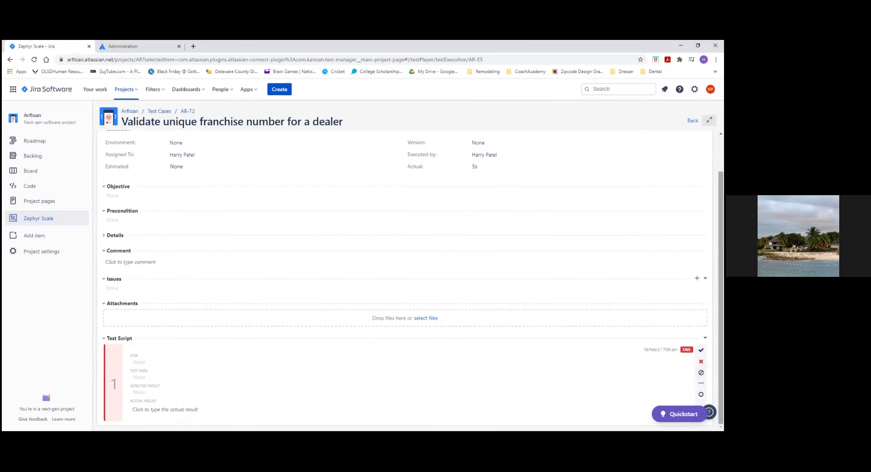
scroll(404, 272, "up", 1)
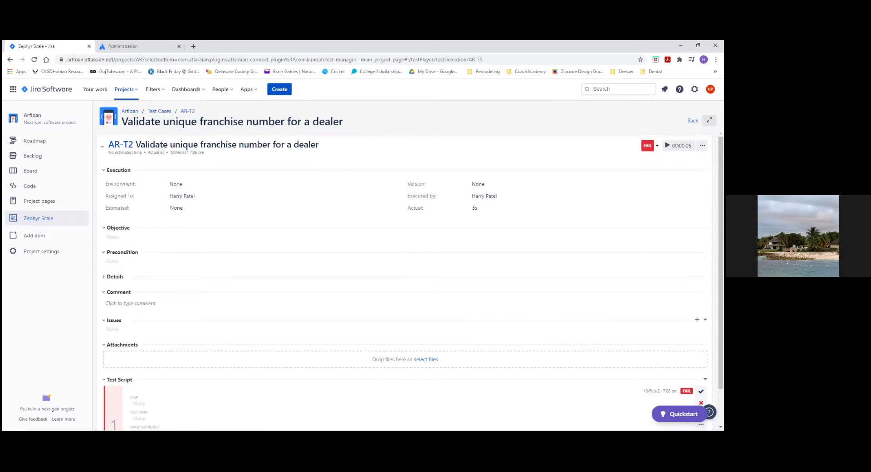
scroll(214, 277, "down", 1)
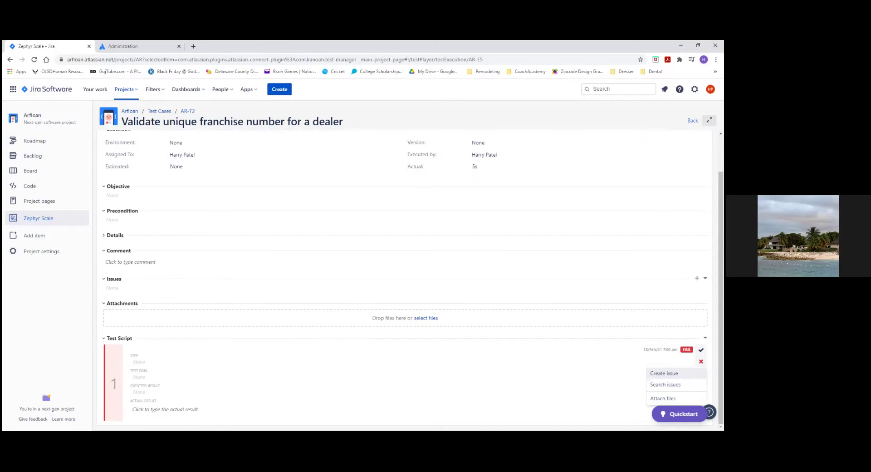
Step: Create a Bug 'Showing Duplicate Franchise Number' from the failed step 1
left_click(664, 373)
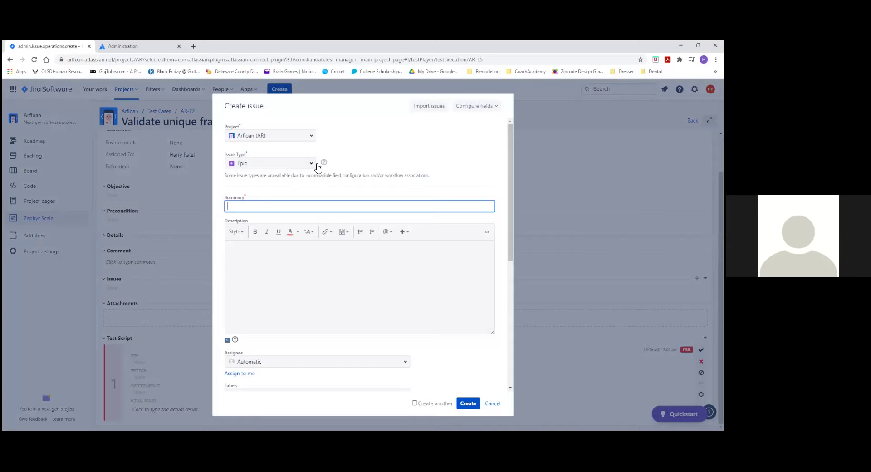
left_click(312, 166)
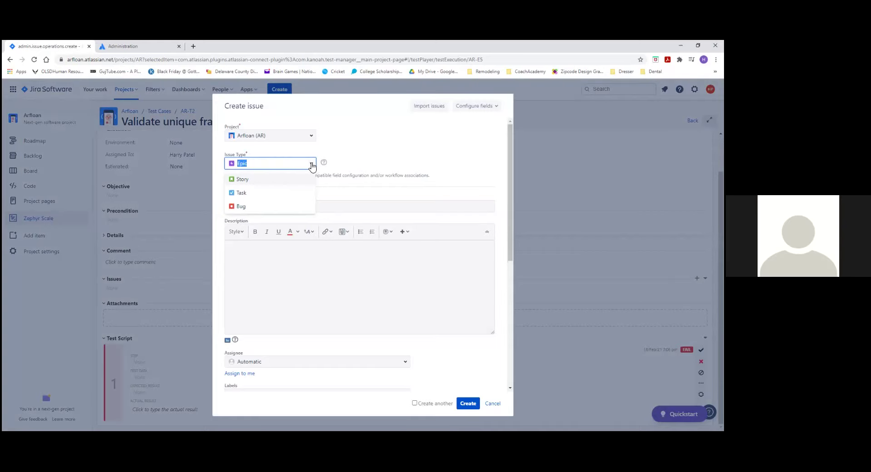
left_click(233, 206)
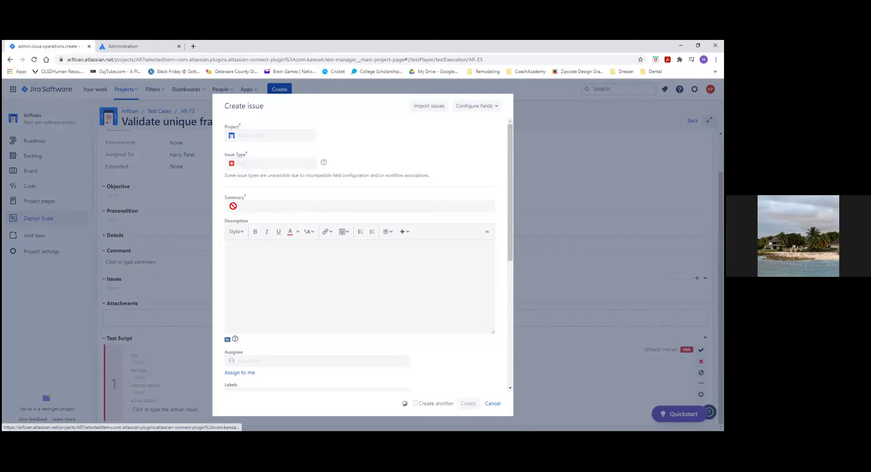
left_click(266, 279)
left_click(248, 207)
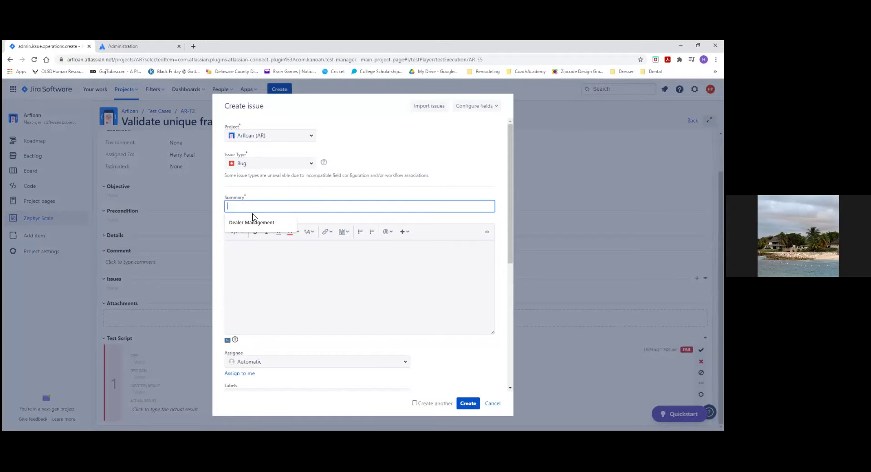
type("Vsal")
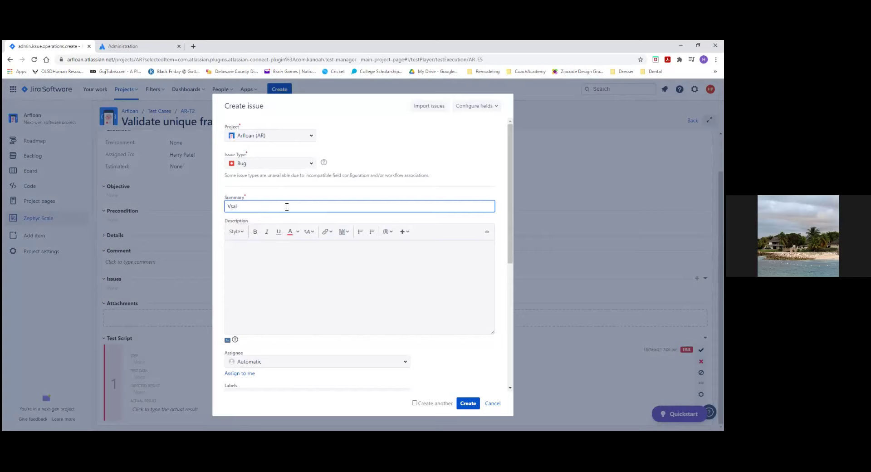
type("Showing Duplicate Franchise Number")
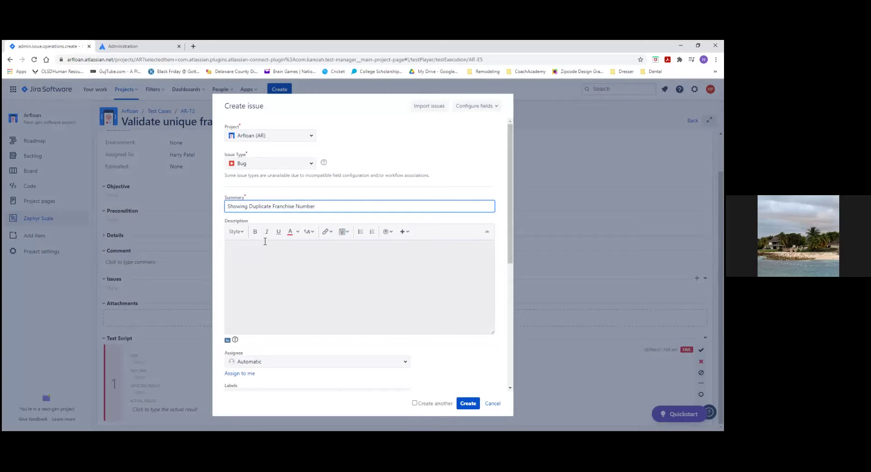
left_click(255, 275)
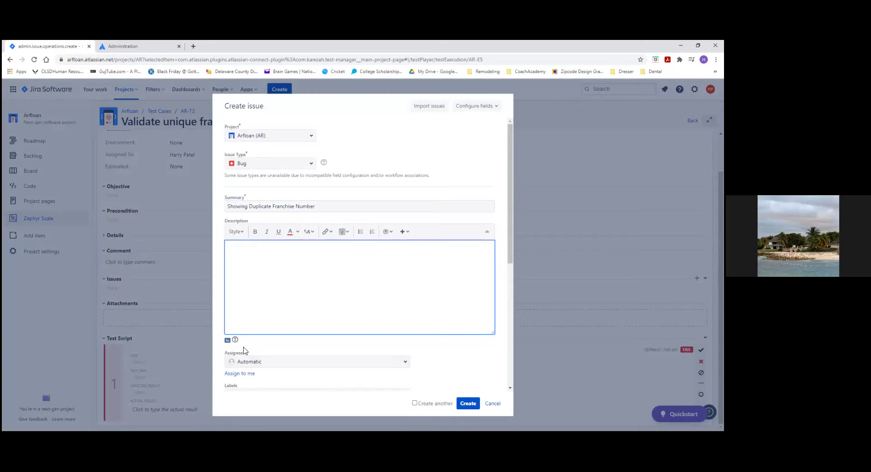
left_click(466, 404)
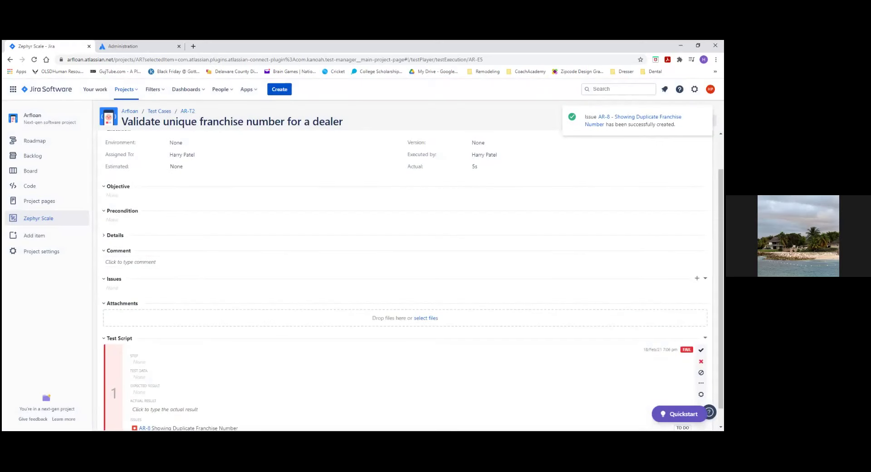
Step: Check the linked bug AR-8 on the execution, then return to the AR Sprint 1 board
scroll(376, 393, "down", 1)
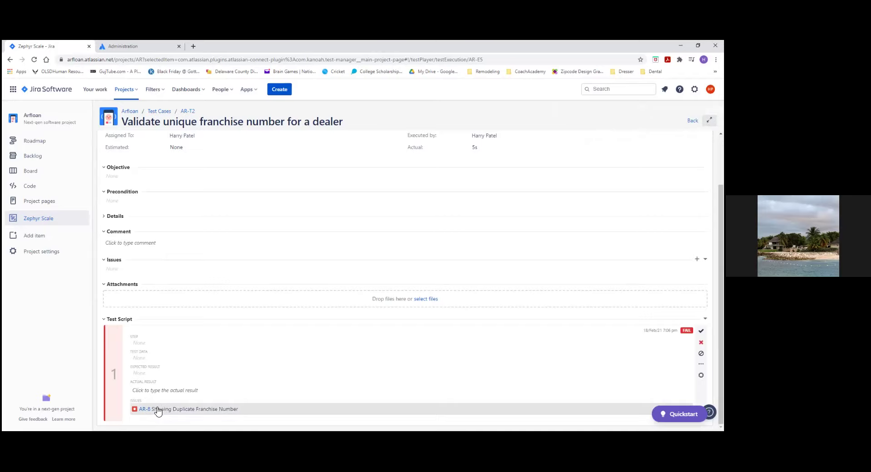
left_click(28, 171)
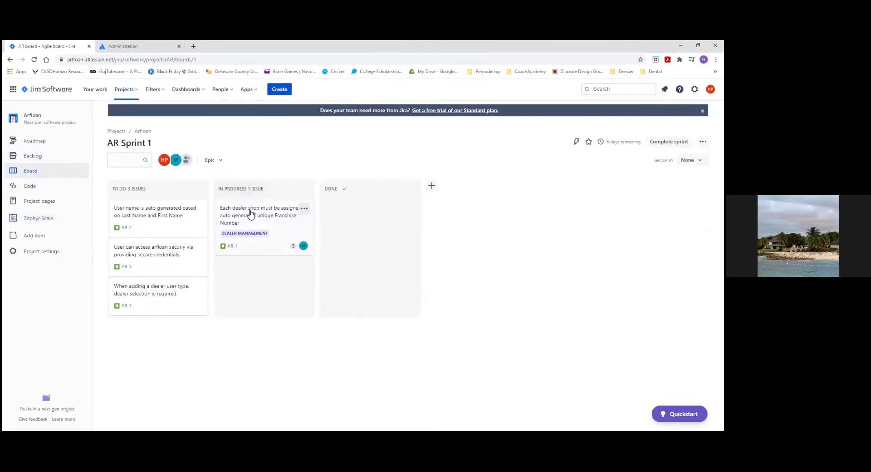
Step: Open test case AR-T2 'Validate unique franchise number for a dealer' through story AR-1
left_click(252, 223)
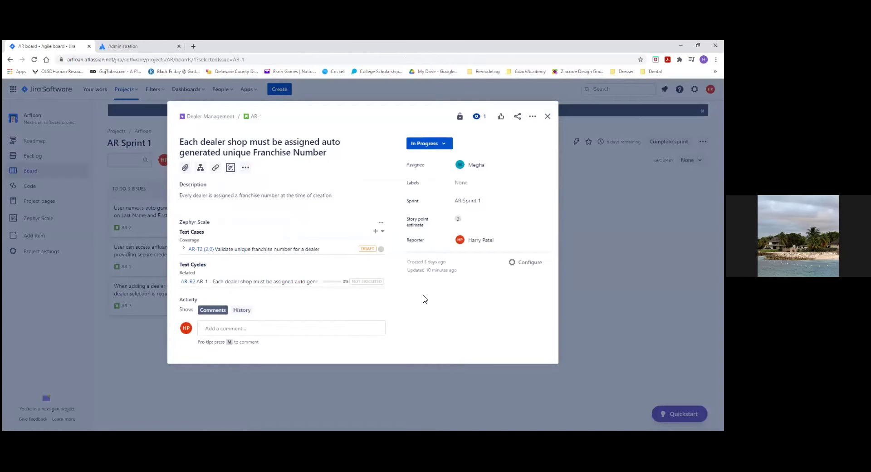
left_click(192, 251)
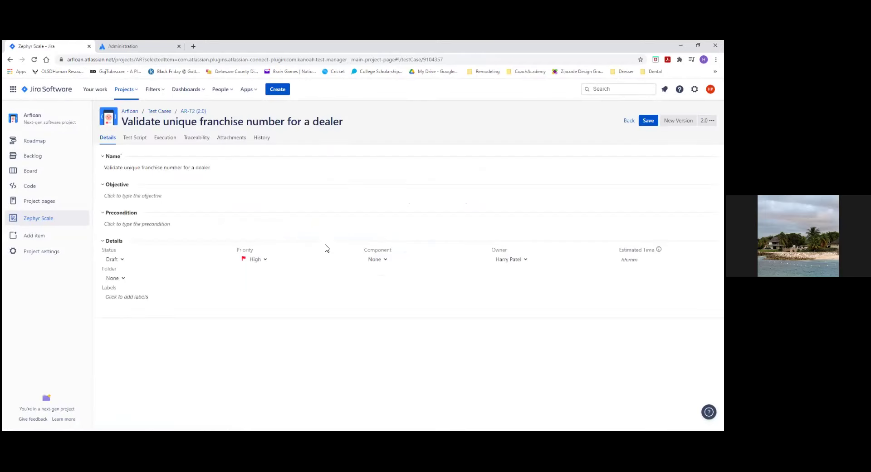
Step: Browse AR-T2's Execution, Traceability and History tabs, then open failed execution AR-E5
left_click(162, 144)
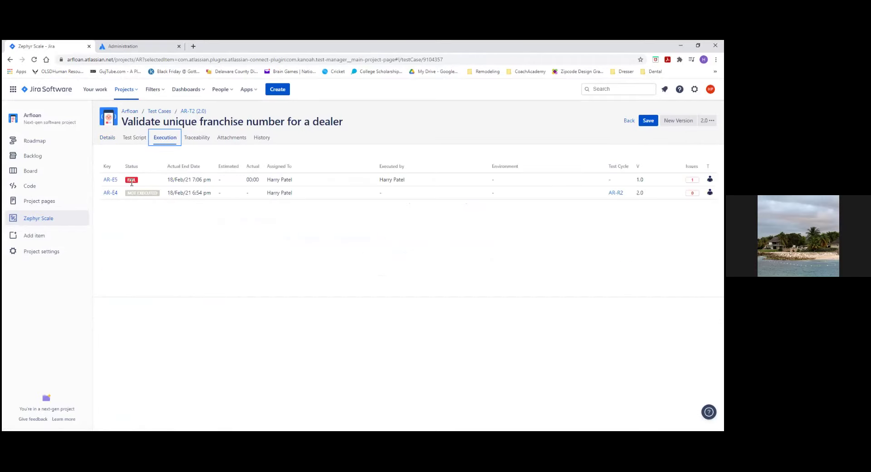
left_click(198, 142)
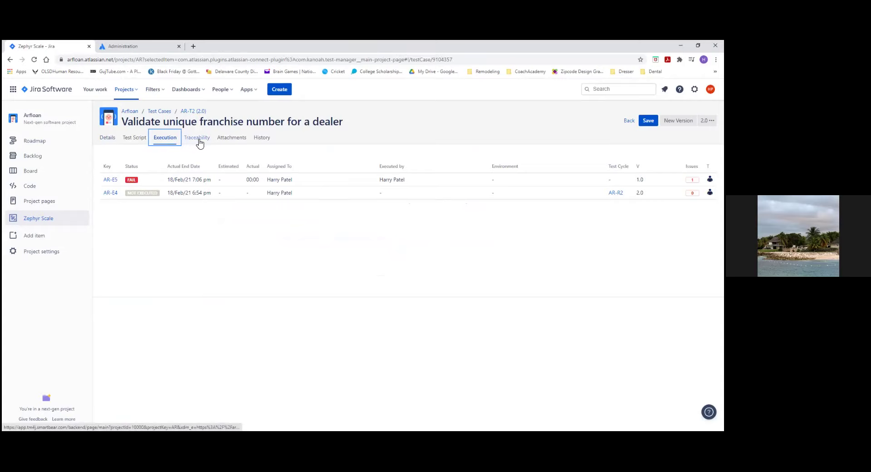
left_click(262, 138)
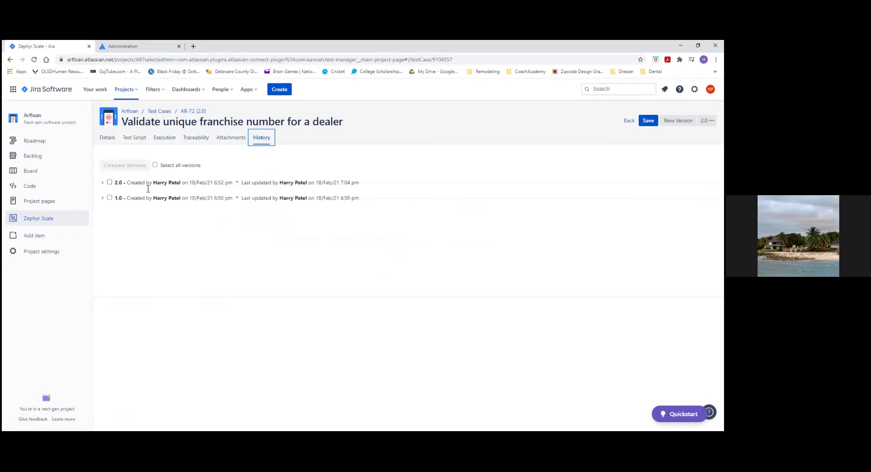
left_click(158, 141)
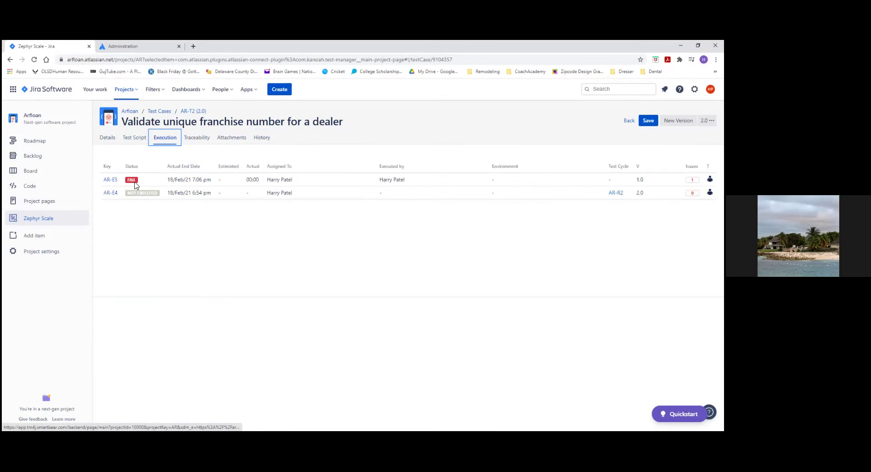
left_click(110, 180)
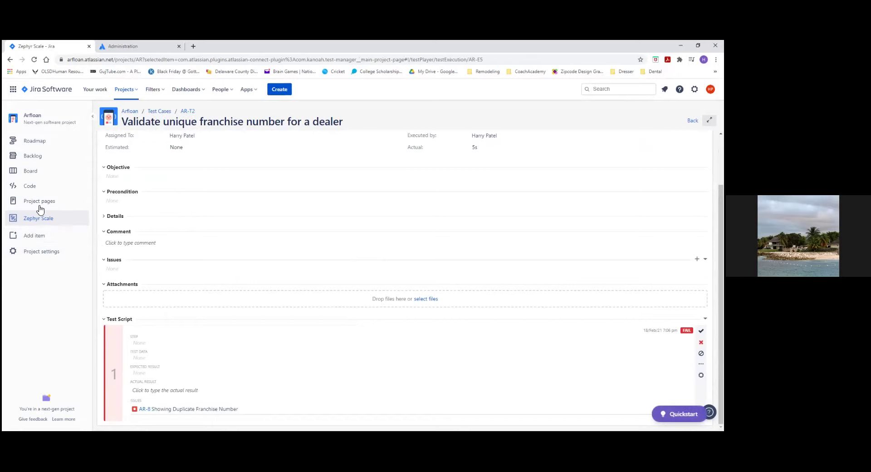
Step: Visit the project's Code page, then return to the AR Sprint 1 board
left_click(31, 171)
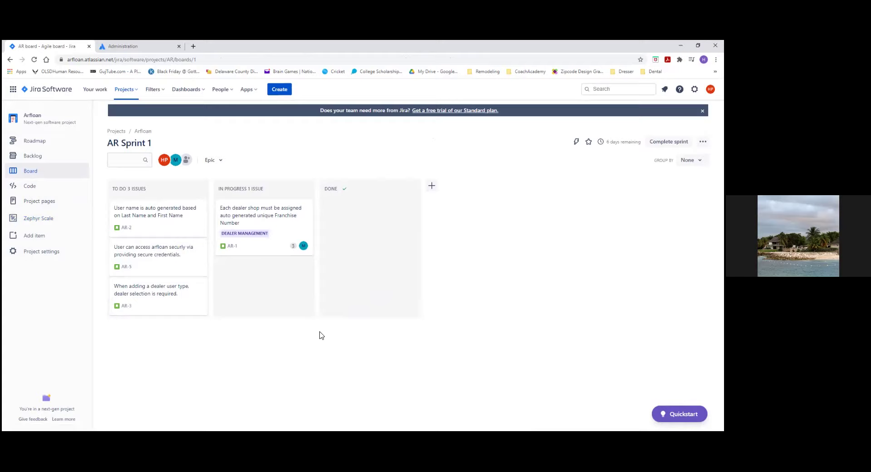
left_click(32, 187)
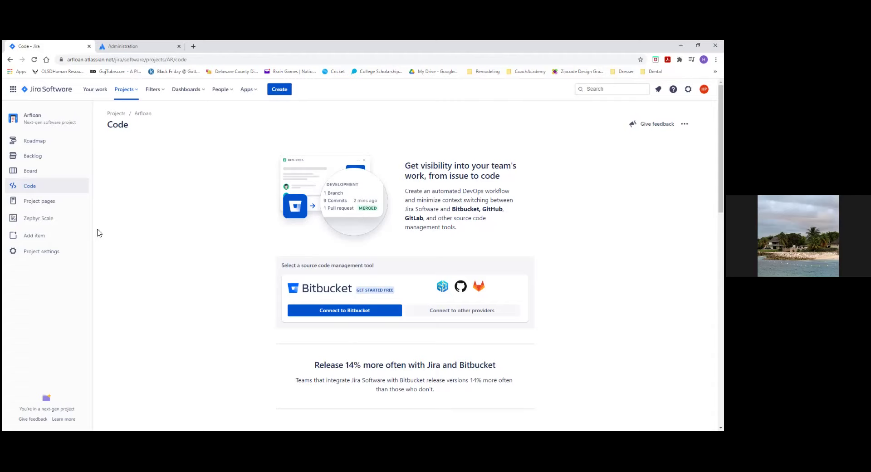
left_click(35, 171)
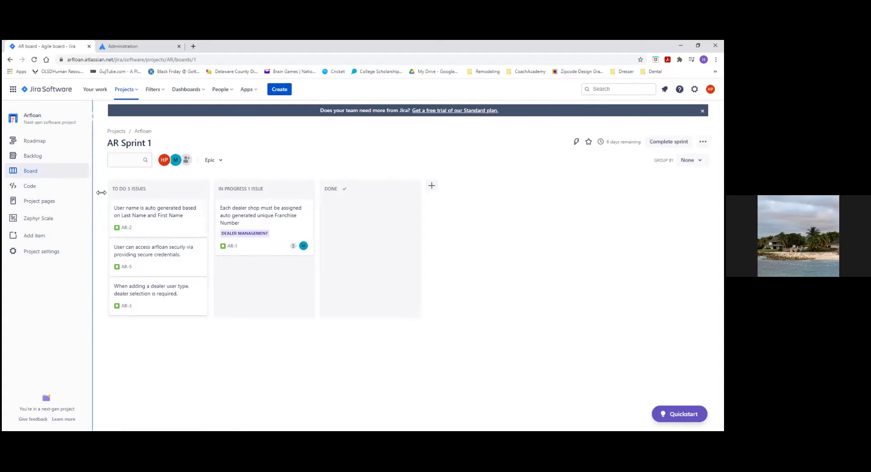
Step: From the Arfloan backlog, start a new Story with summary 'Dealer Franchise number is generated using State and County information'
left_click(25, 155)
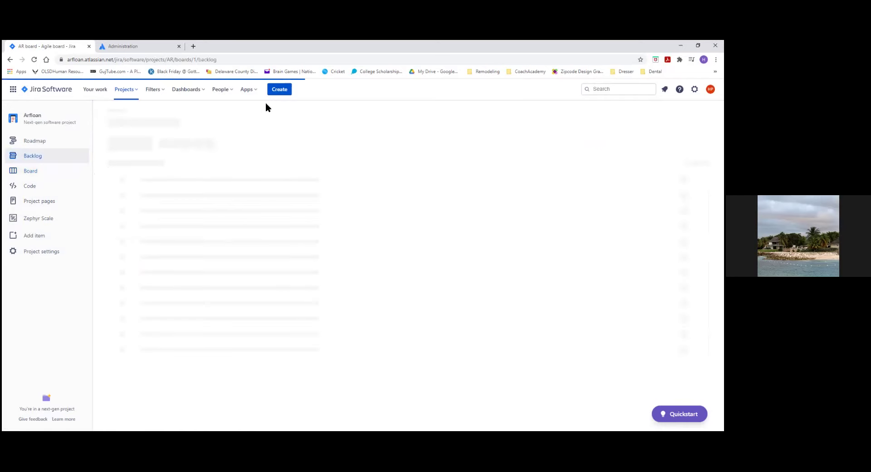
left_click(278, 90)
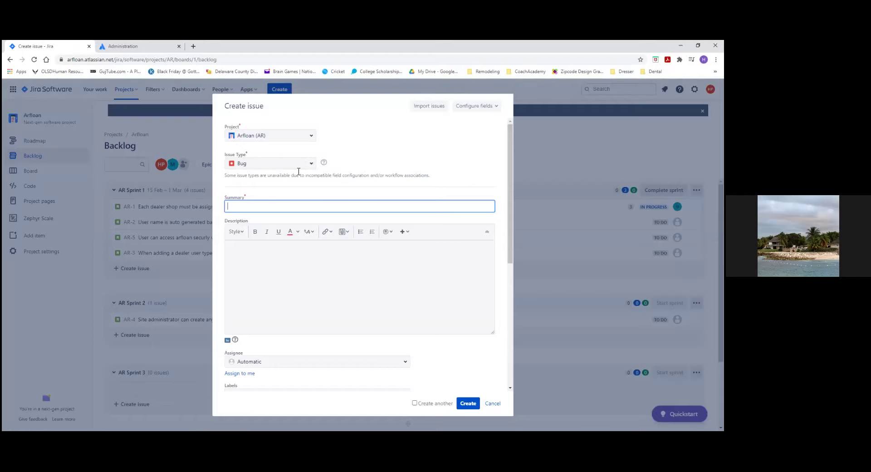
left_click(286, 164)
left_click(249, 181)
left_click(255, 208)
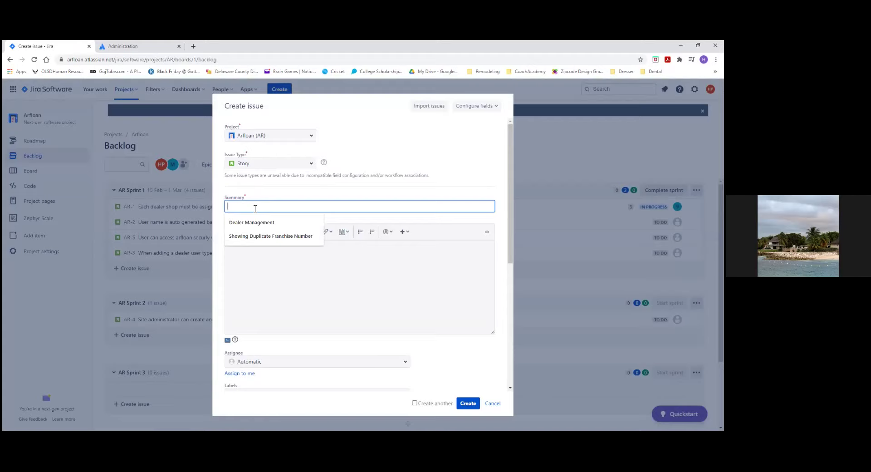
type("Dea")
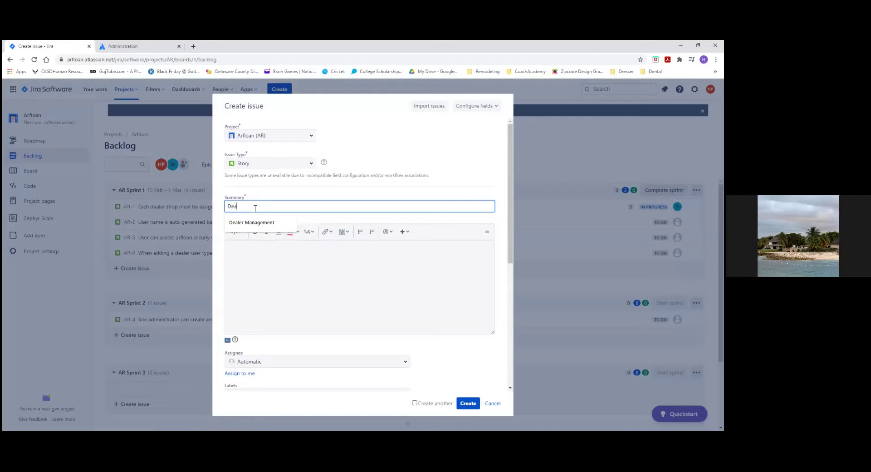
type("ler Fran")
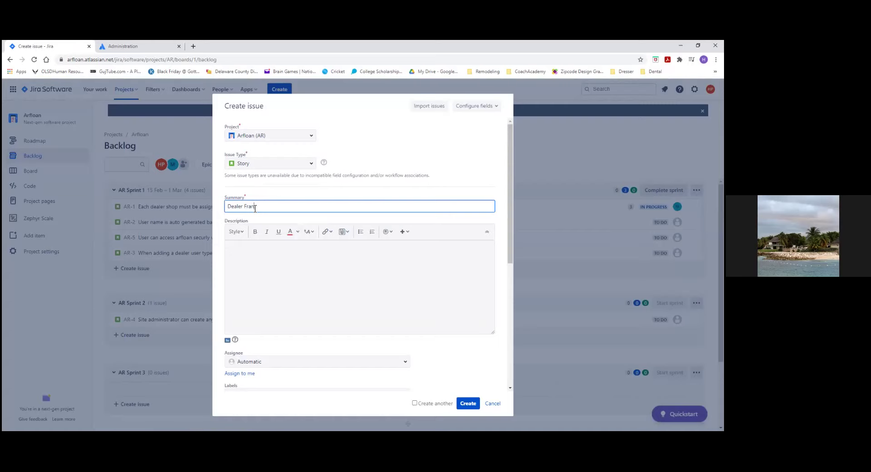
type("chise number us")
type(" generated using STat")
type("tate ")
type("and Co")
type("unty inm")
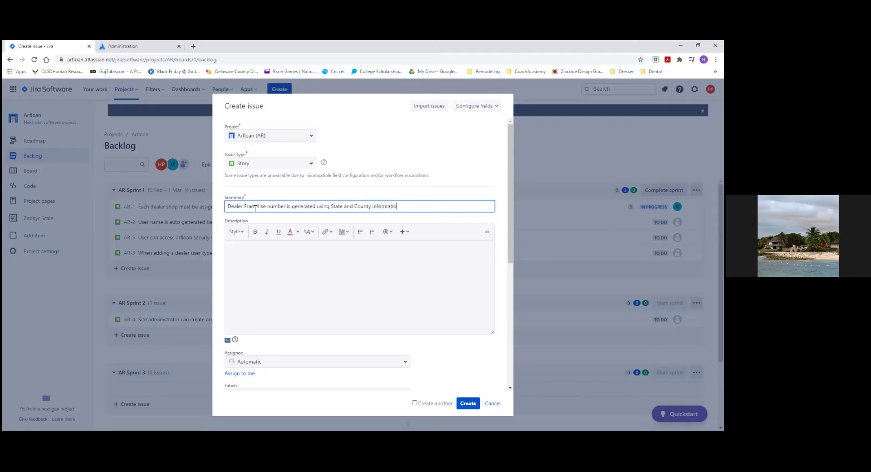
Step: Write the description 'Formula to generate Franchise number: 2 Letter State - First 2 letter of County - 3 digit number'
left_click(254, 263)
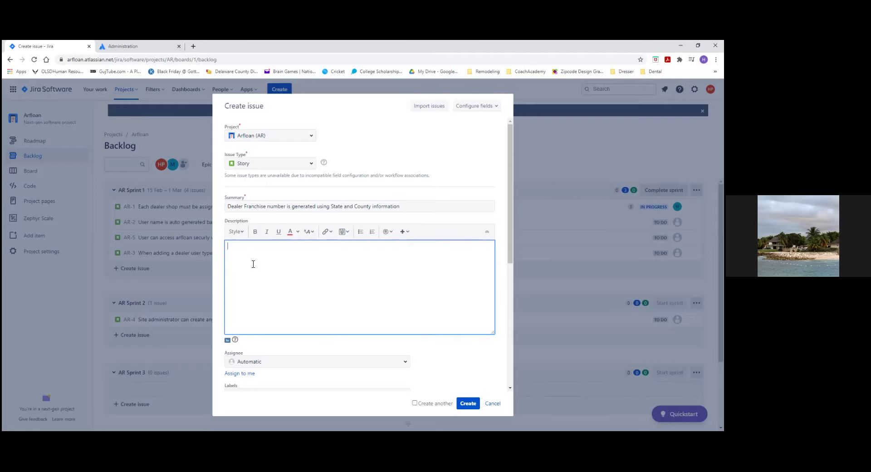
type("F")
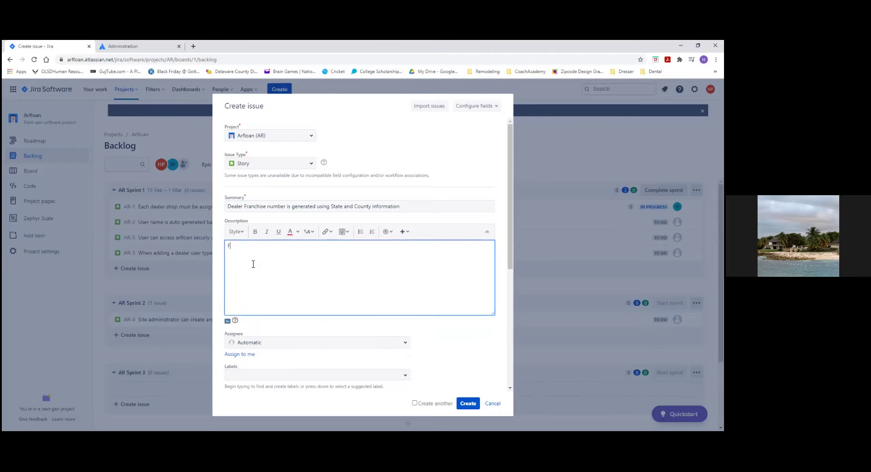
type("orumy")
type(" to gene")
type("rate Fran")
type("chise numer")
type("ber")
type("2 Digit State ")
type("- First 2 ")
type("digit of")
type("County -")
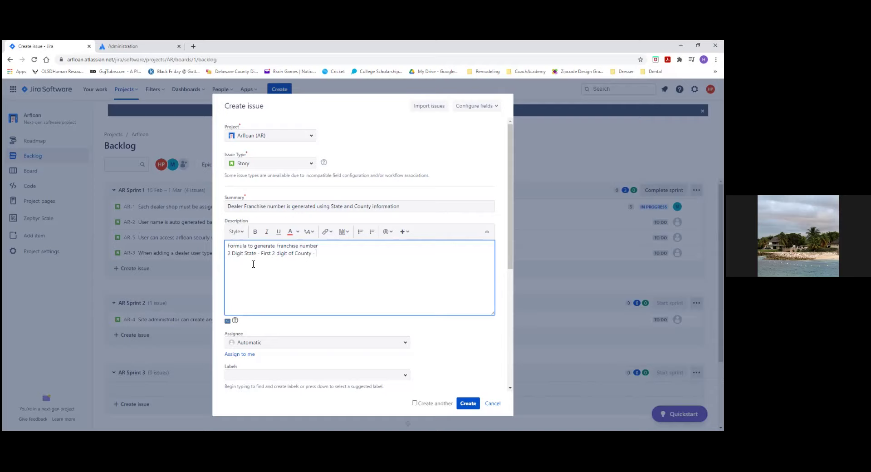
double_click(241, 254)
type("Letter")
double_click(284, 254)
type("letter")
type("mber")
key("Left")
key("Left")
key("Left")
key("Left")
key("Left")
key("Left")
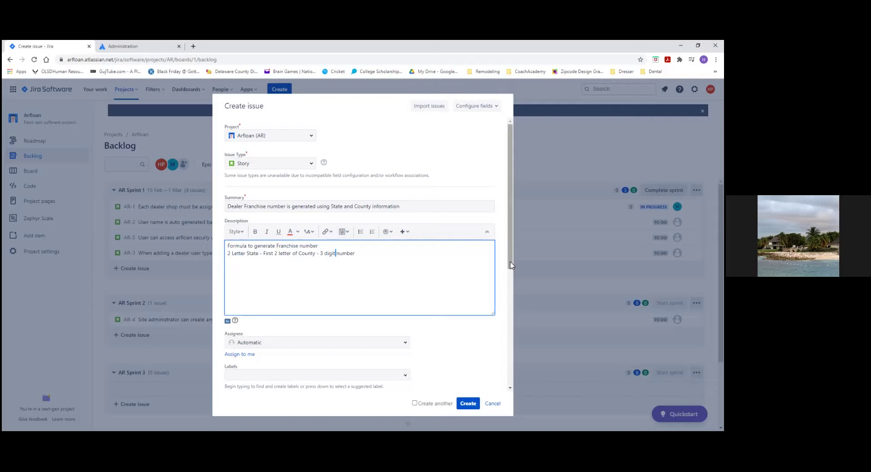
Step: Review the Labels, Sprint and Story point estimate fields of the form, leaving them empty
scroll(513, 322, "down", 2)
scroll(513, 322, "down", 1)
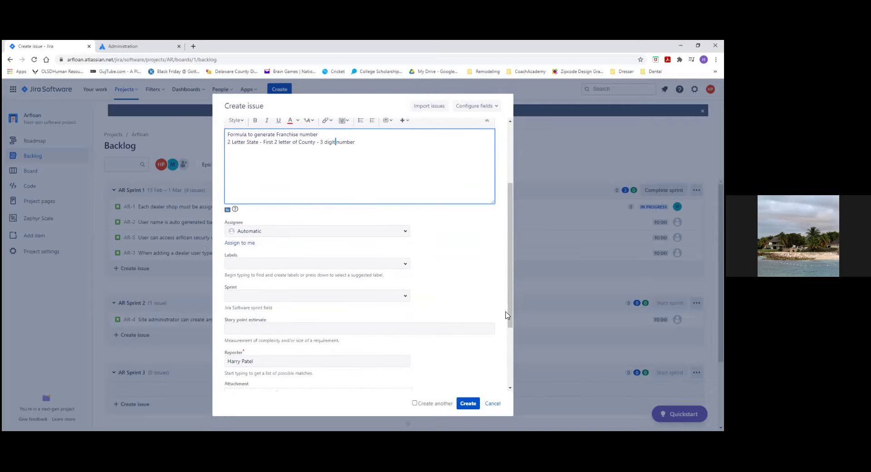
left_click_drag(513, 314, 513, 249)
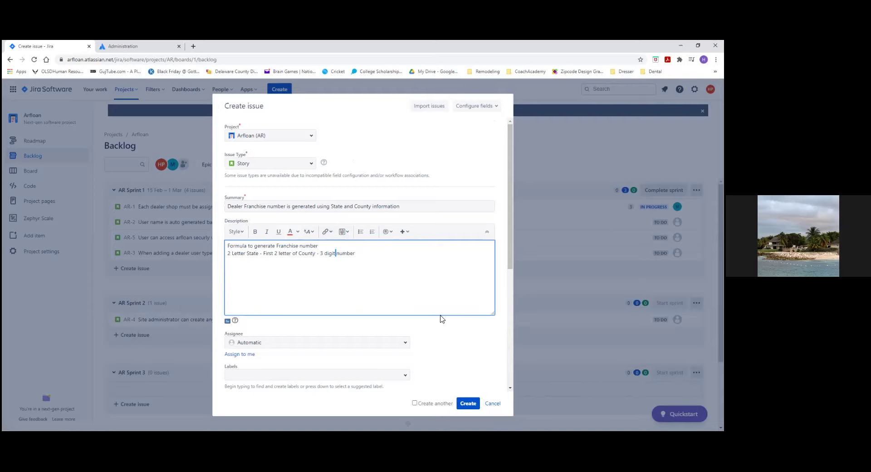
scroll(441, 320, "down", 5)
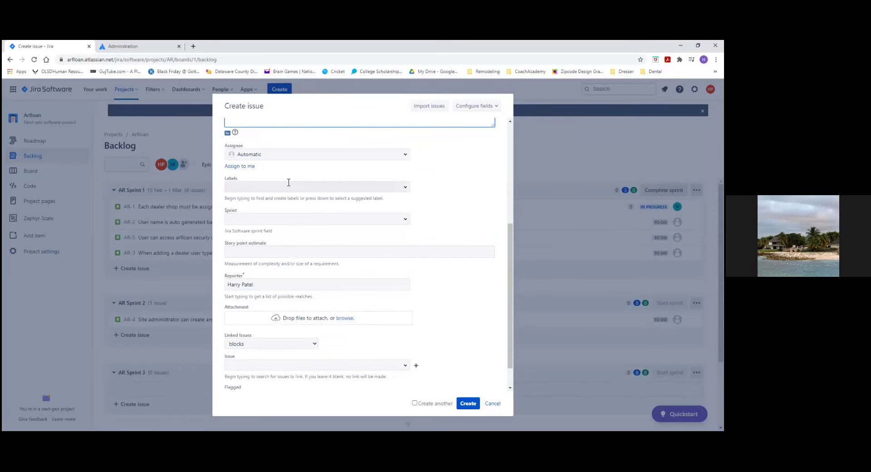
left_click(405, 187)
left_click(406, 187)
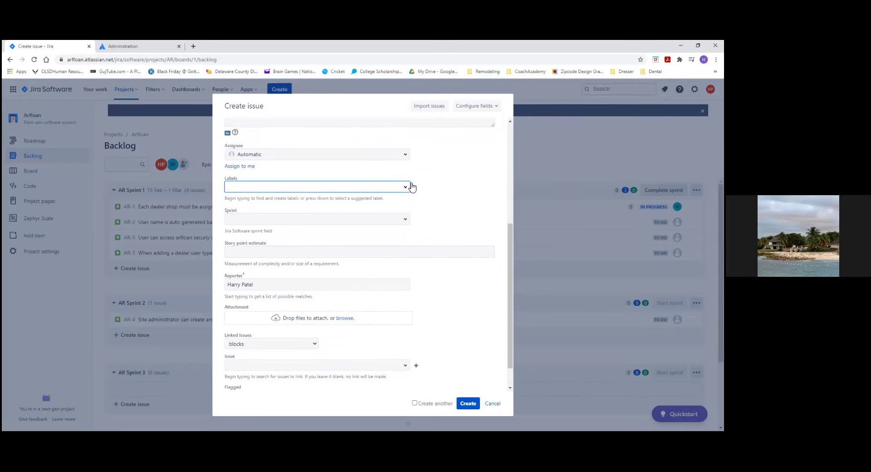
left_click(408, 221)
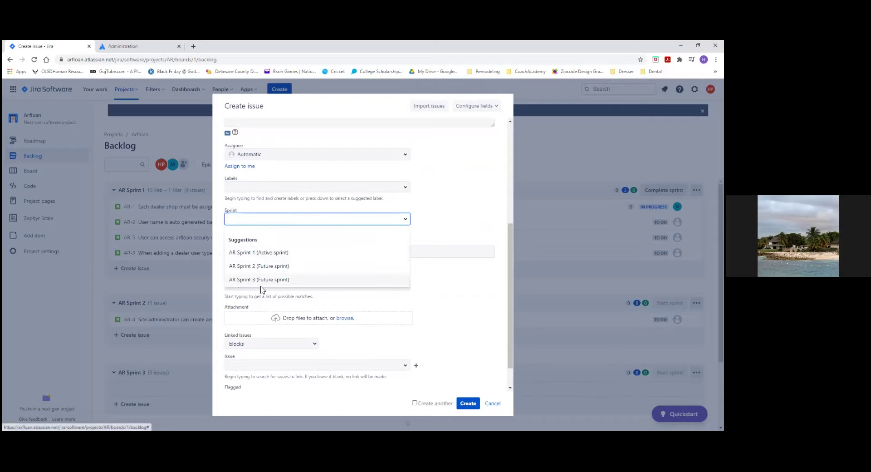
left_click(474, 217)
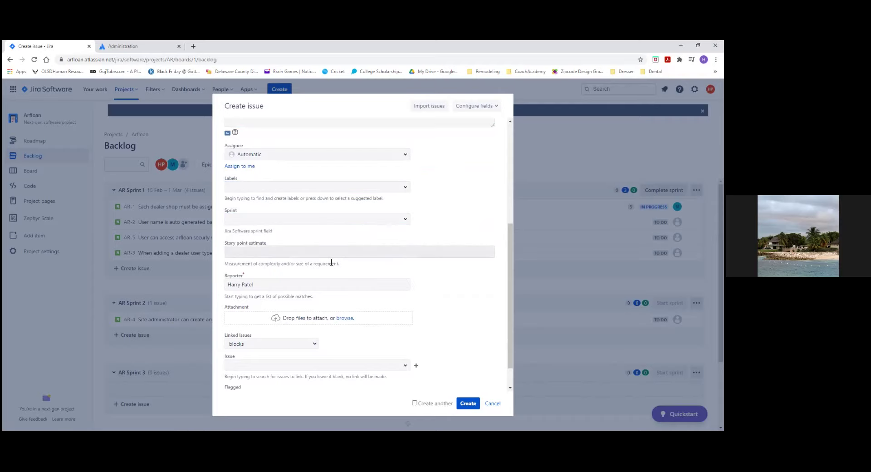
scroll(331, 260, "down", 1)
left_click(251, 222)
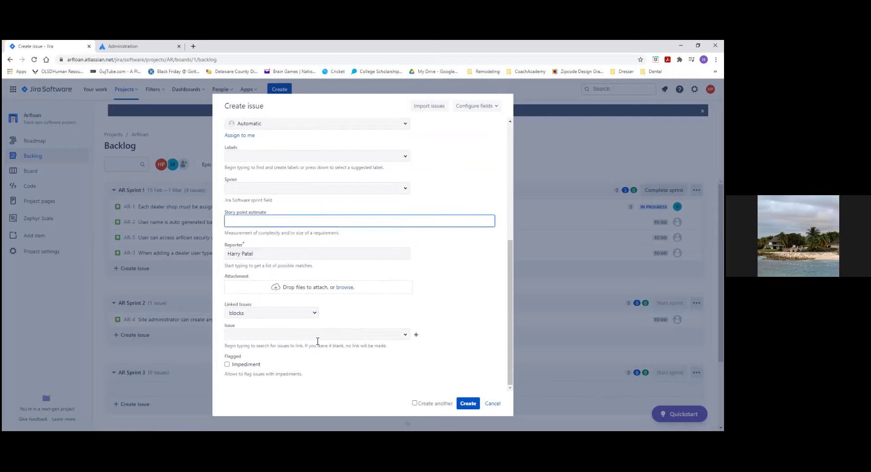
Step: Link the story as blocking AR-1 and create it as AR-9
left_click(407, 336)
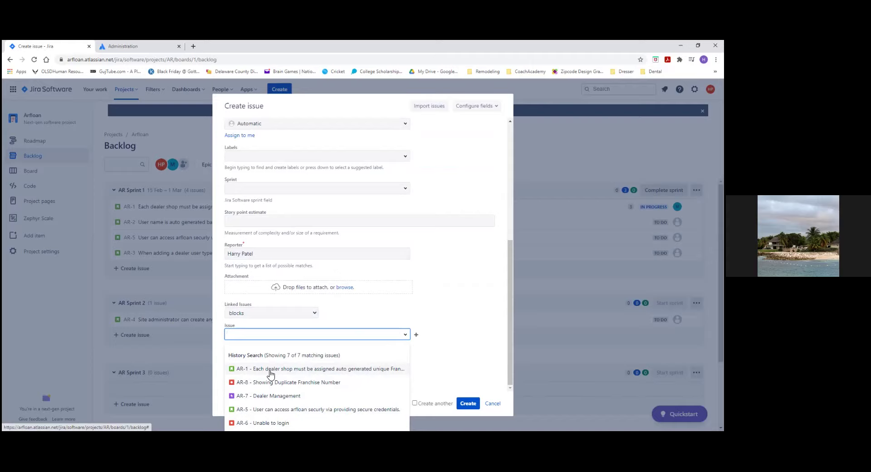
left_click(271, 373)
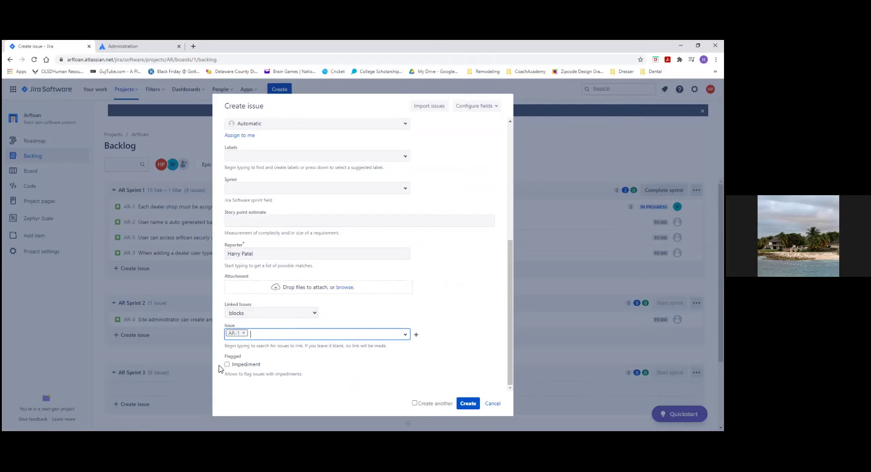
left_click(475, 407)
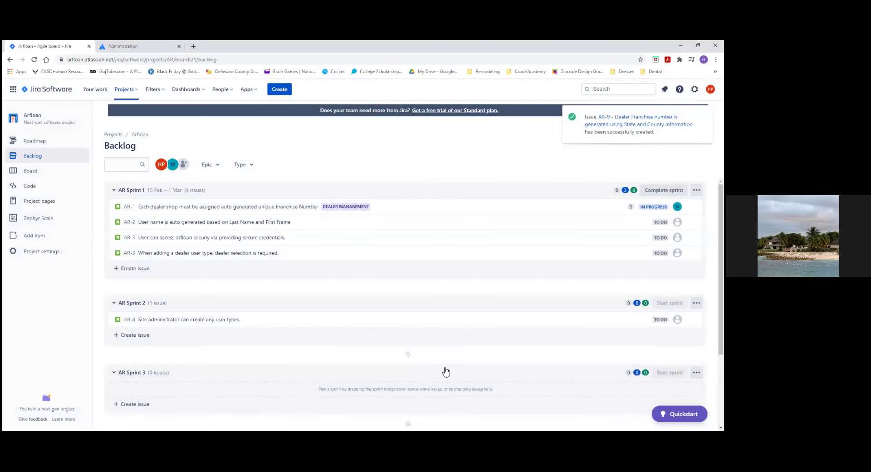
Step: Scroll down to the Backlog section listing AR-6, AR-8 and the new AR-9
scroll(494, 323, "down", 3)
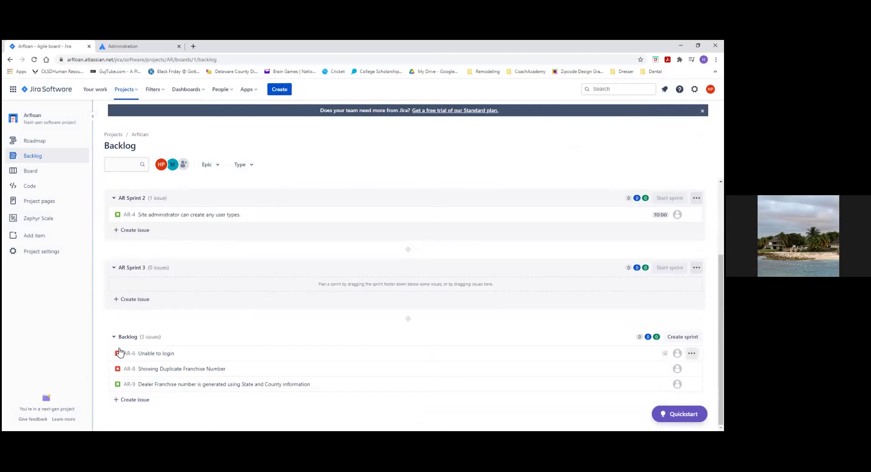
Step: Assign AR-6 'Unable to login' to a team member
left_click(161, 357)
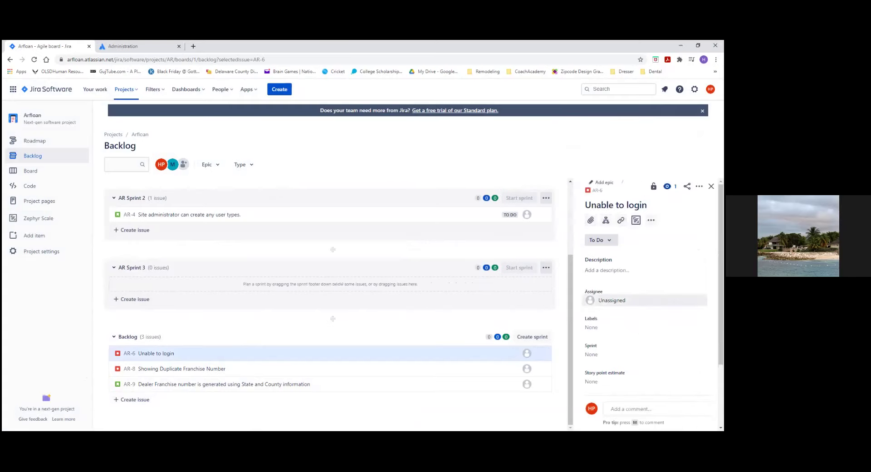
left_click(612, 300)
key("Down")
key("Down")
key("Down")
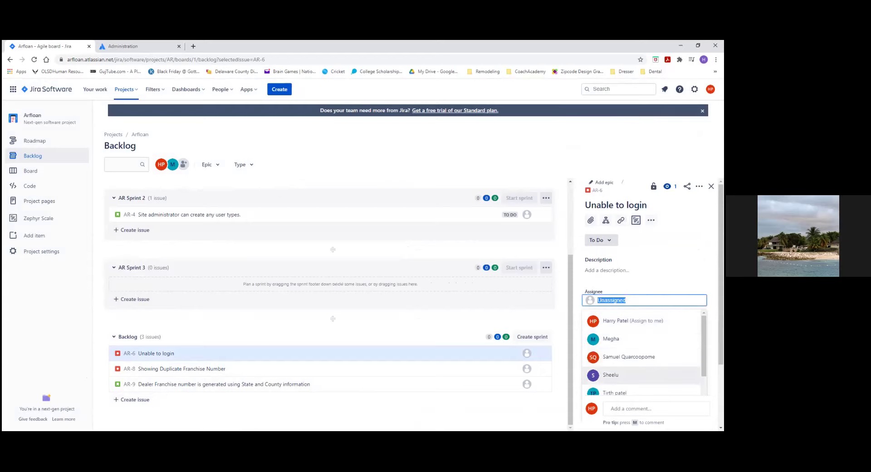
key("Return")
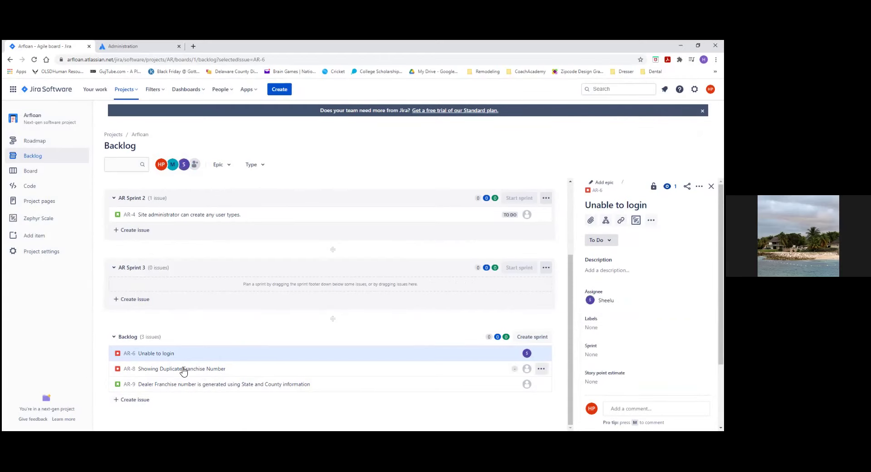
Step: Assign AR-8 'Showing Duplicate Franchise Number' to a team member and close its details
left_click(183, 370)
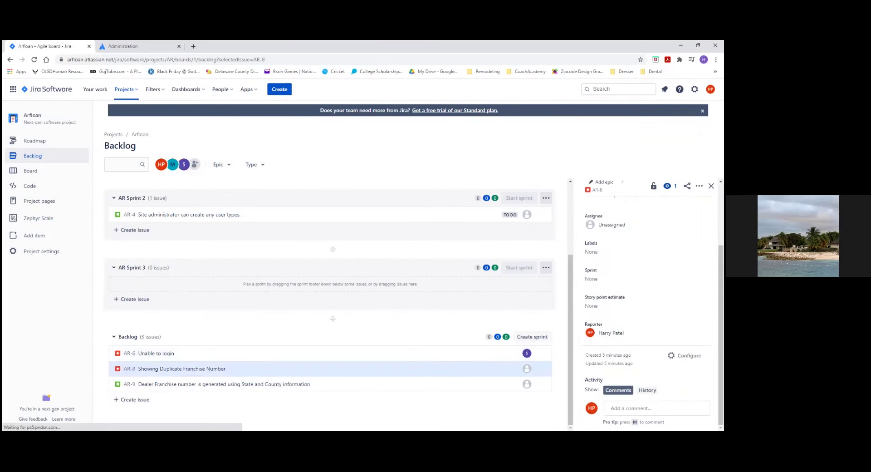
key("a")
key("Down")
key("Down")
key("Down")
key("Down")
key("Up")
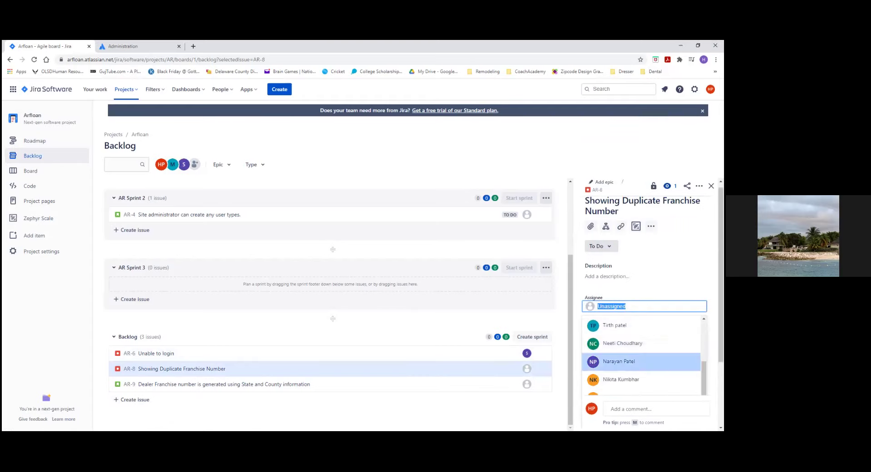
key("Return")
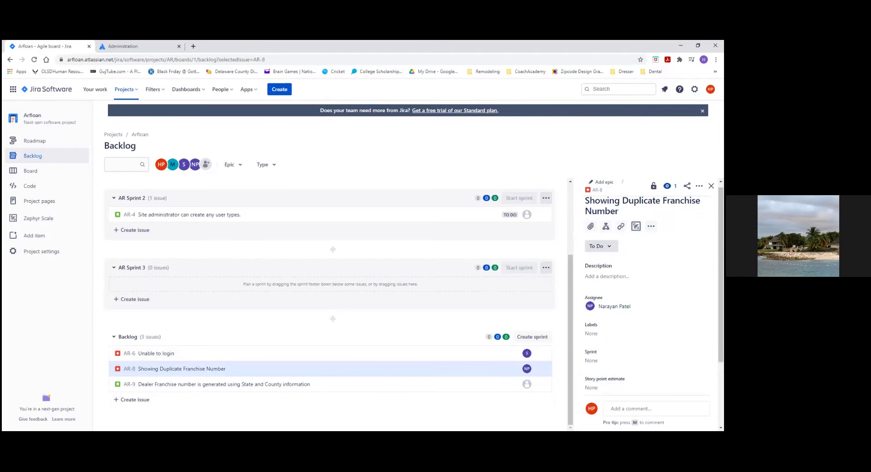
left_click(711, 186)
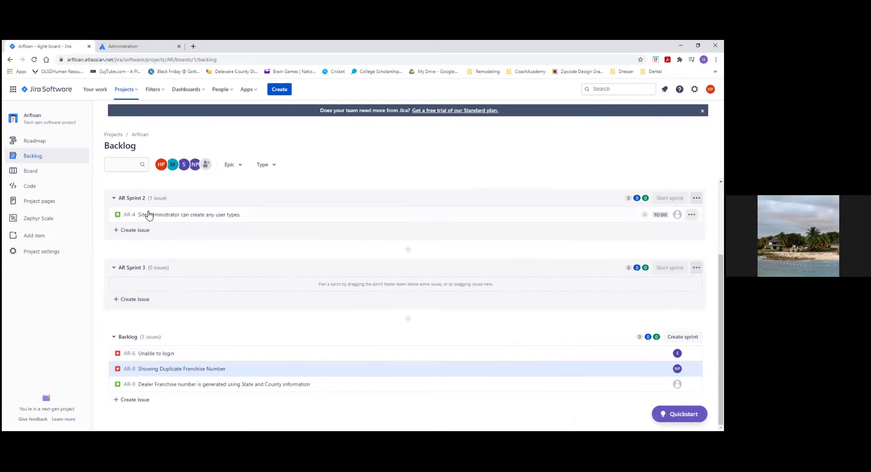
Step: Move AR-6 'Unable to login' from the Backlog into AR Sprint 1, then view the sprint board
left_click_drag(151, 354, 156, 243)
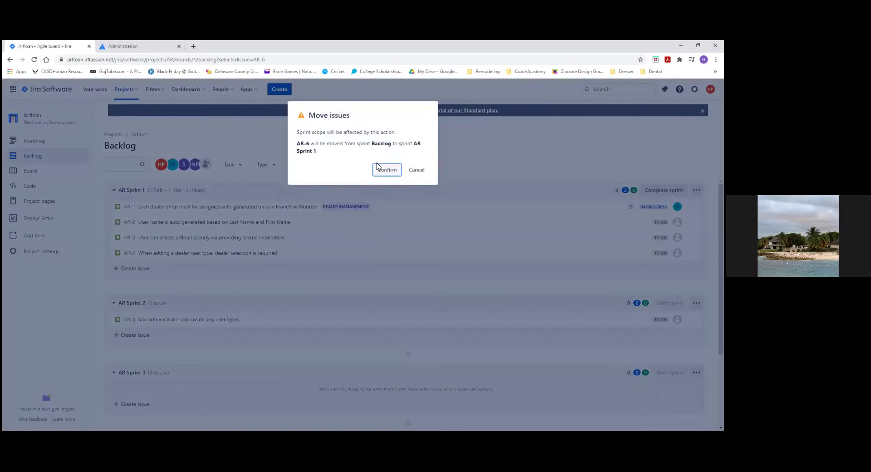
left_click(384, 171)
left_click(388, 171)
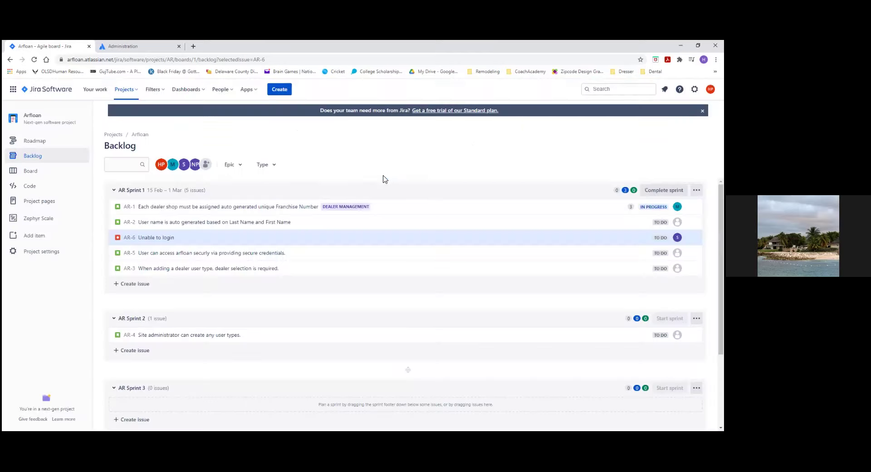
left_click(31, 173)
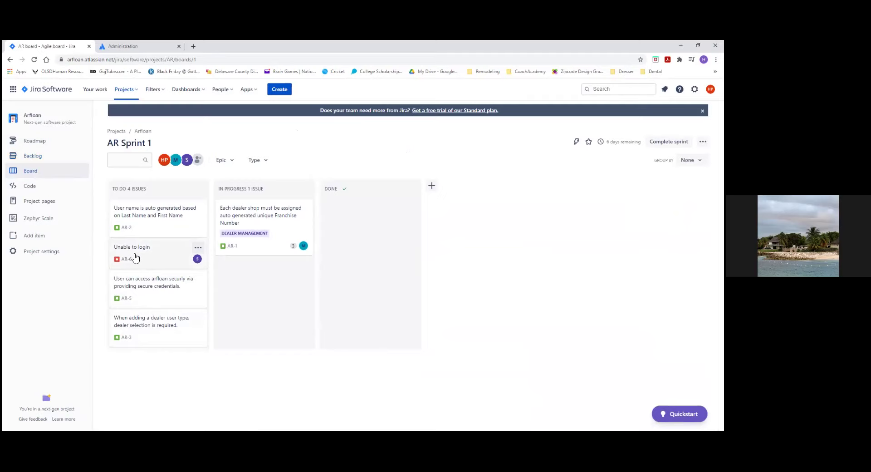
Step: Move the AR-6 card from To Do into In Progress, below AR-1
left_click_drag(135, 258, 243, 284)
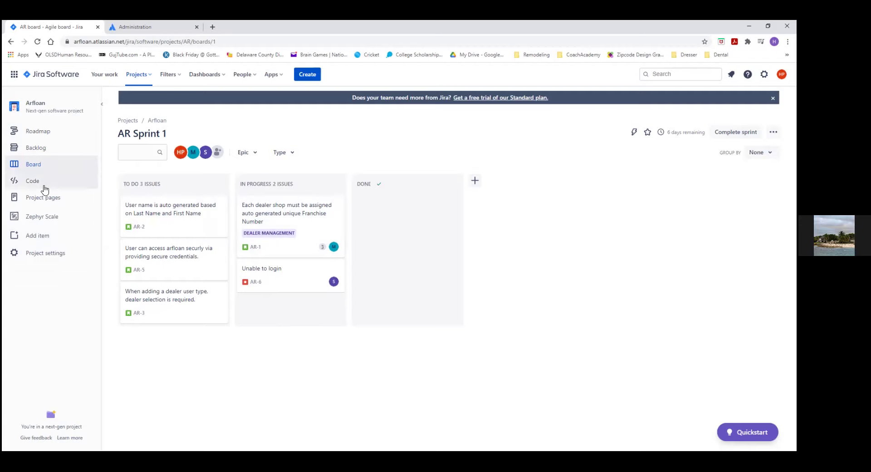
Step: Look over the project roadmap, then return to the Arfloan backlog
left_click(31, 131)
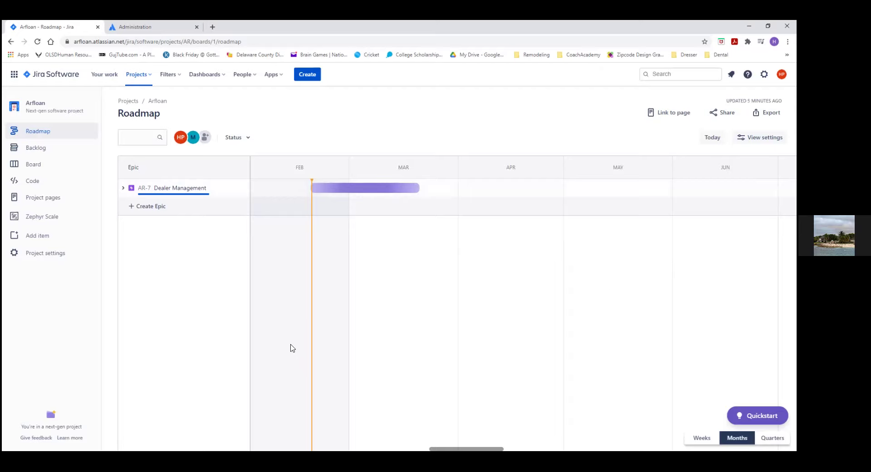
left_click(38, 148)
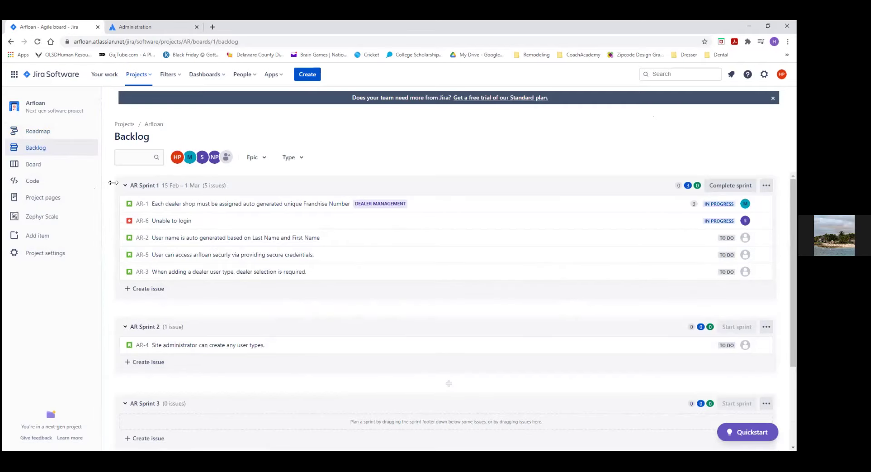
Step: Browse Project settings and Project pages, then return to the AR Sprint 1 board
left_click(39, 255)
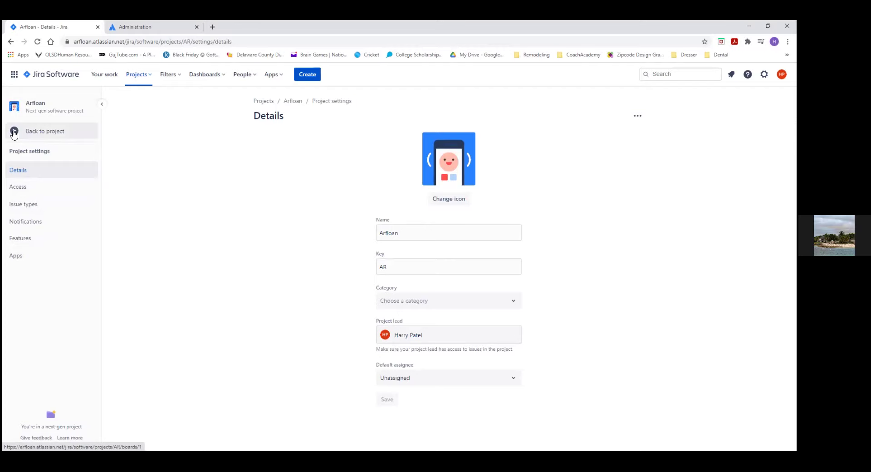
left_click(14, 132)
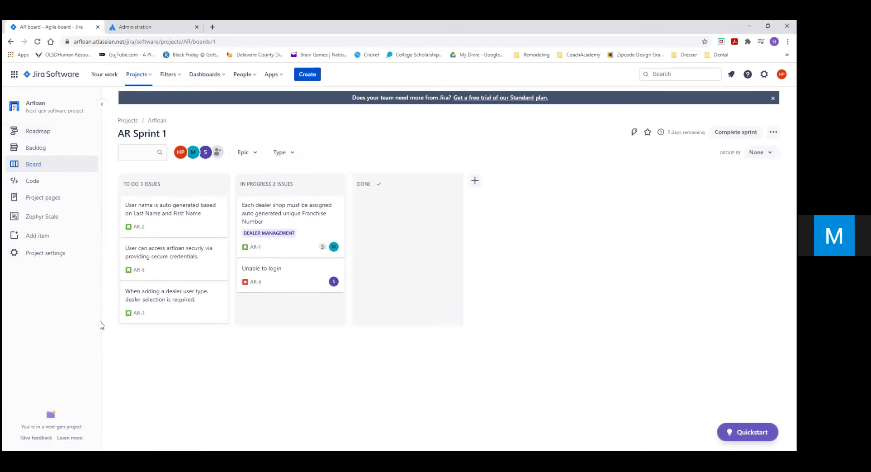
left_click(57, 201)
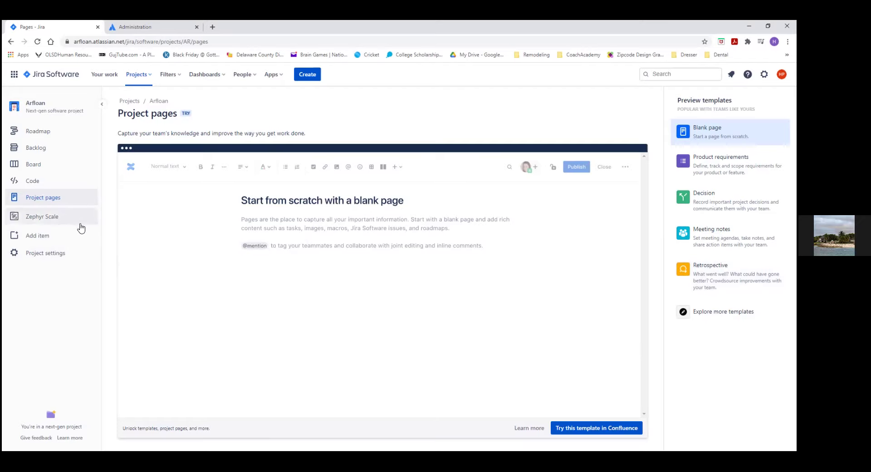
left_click(35, 165)
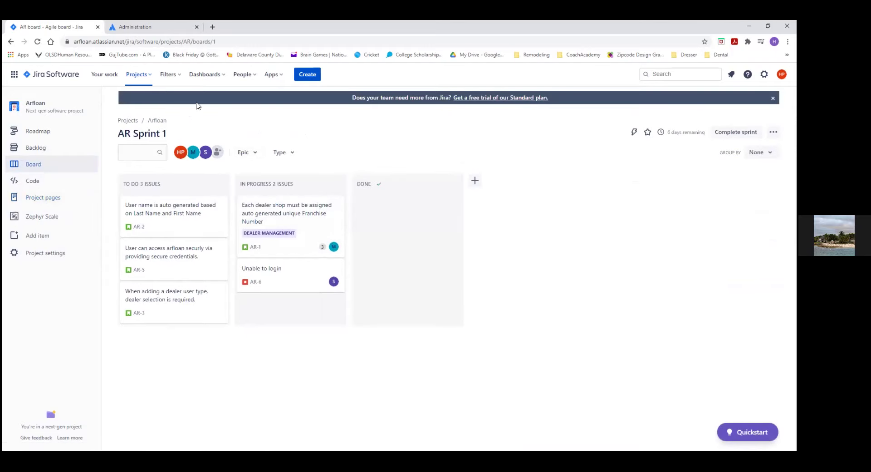
Step: Check the Filters options, then list the installed apps, Xray and Zephyr Scale
left_click(179, 80)
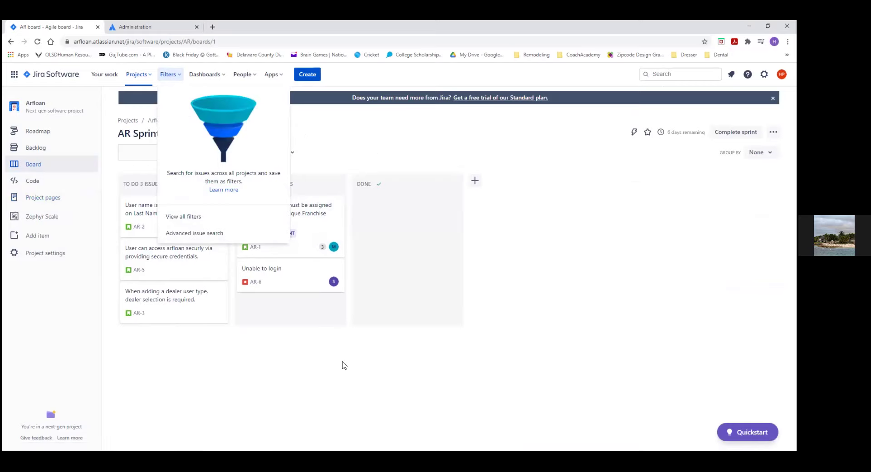
left_click(410, 374)
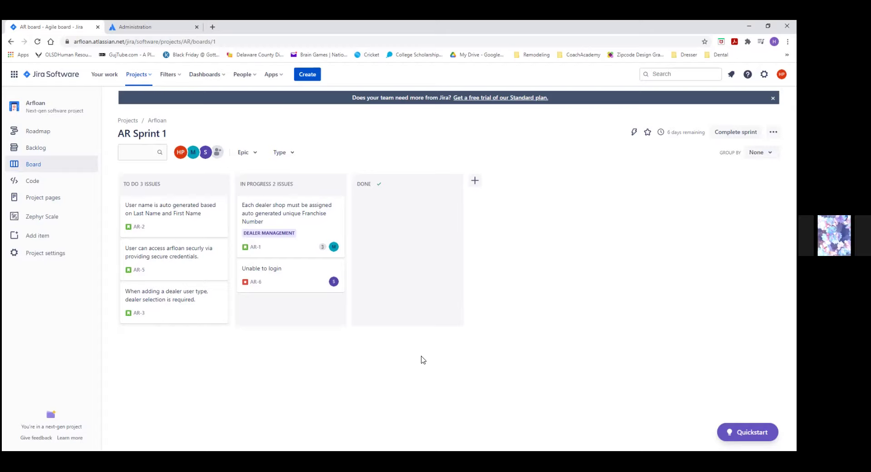
left_click(281, 75)
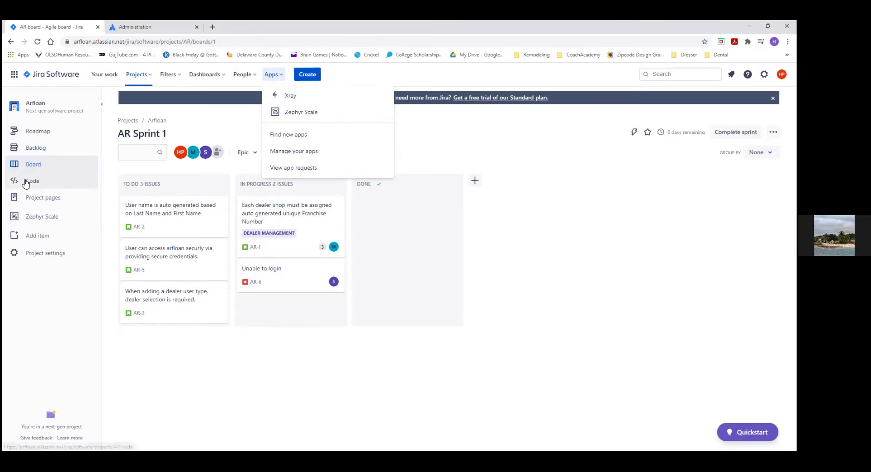
Step: Visit the project's Code page and the Apps list, then return to the AR Sprint 1 board
left_click(66, 180)
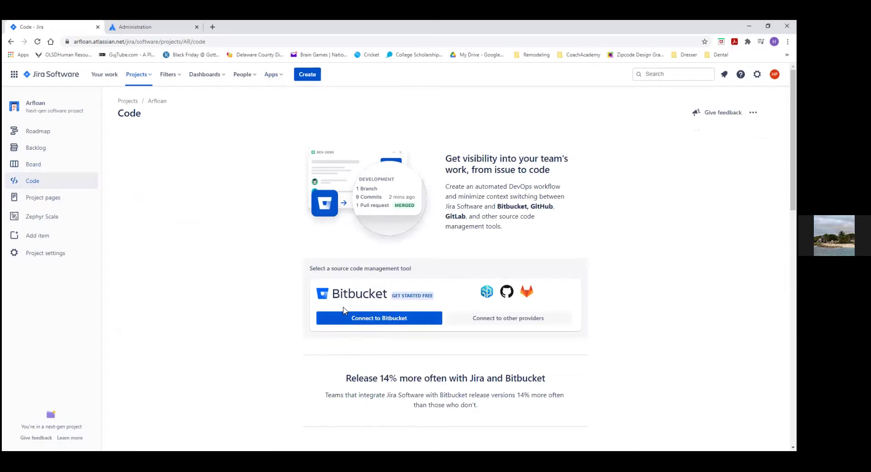
left_click(276, 74)
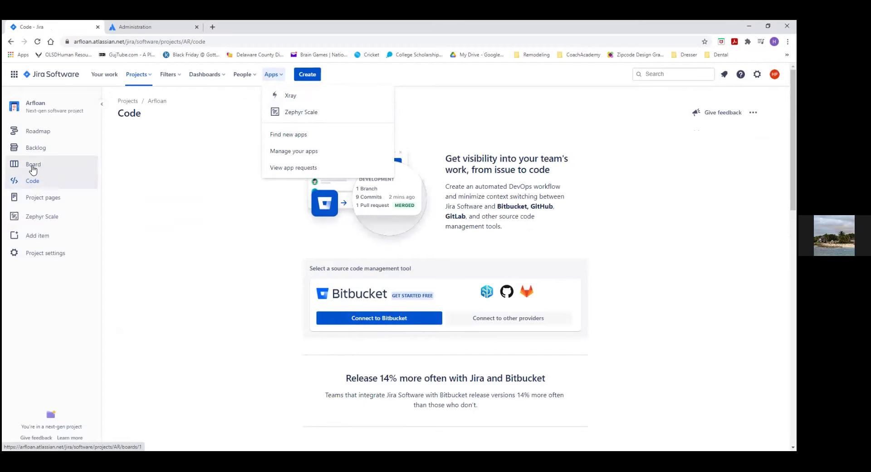
left_click(33, 167)
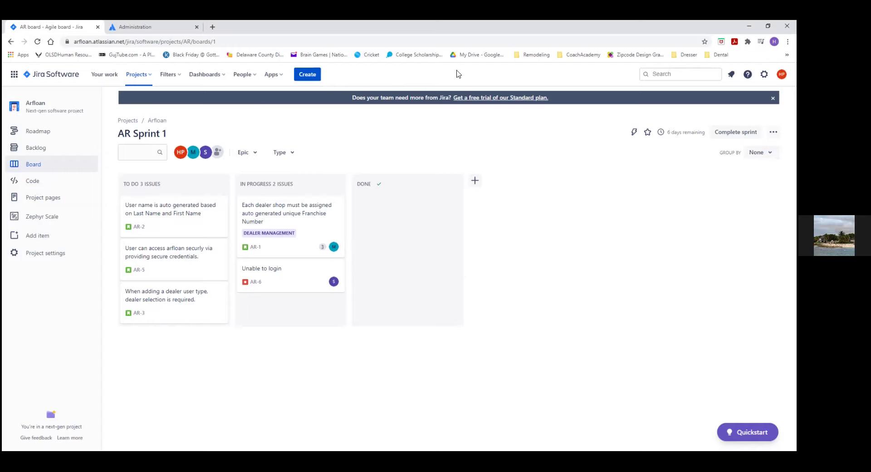
left_click(212, 27)
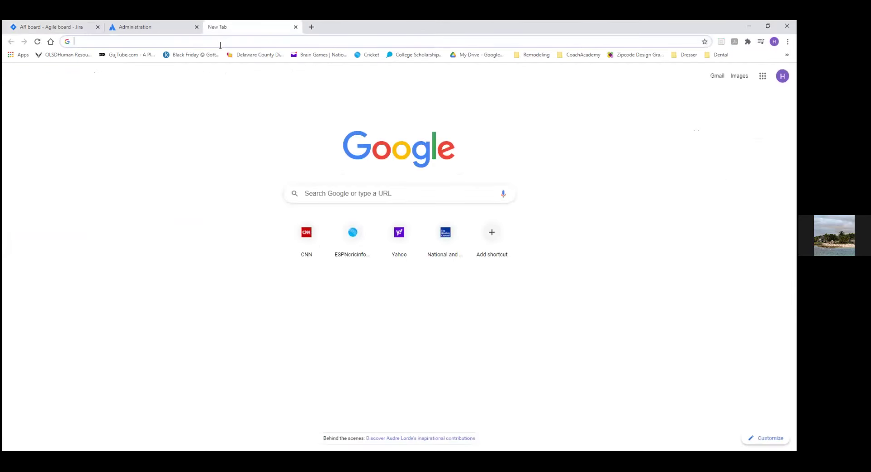
type("www.atla")
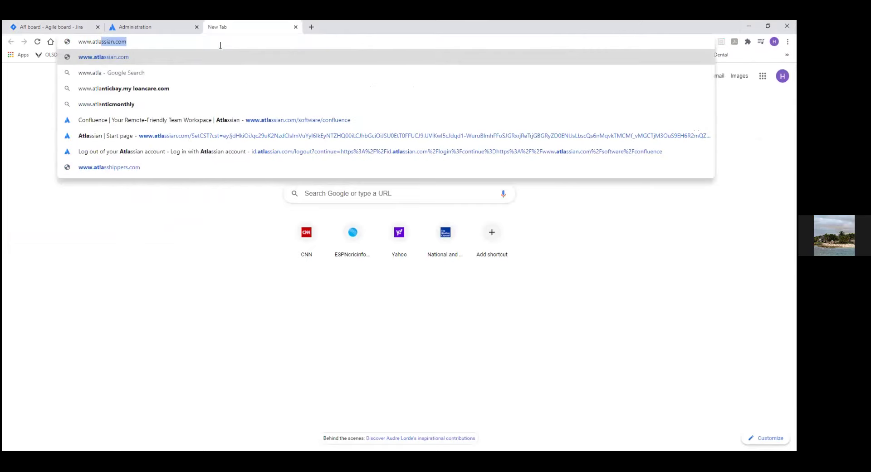
type("ssian.com/software/confluen")
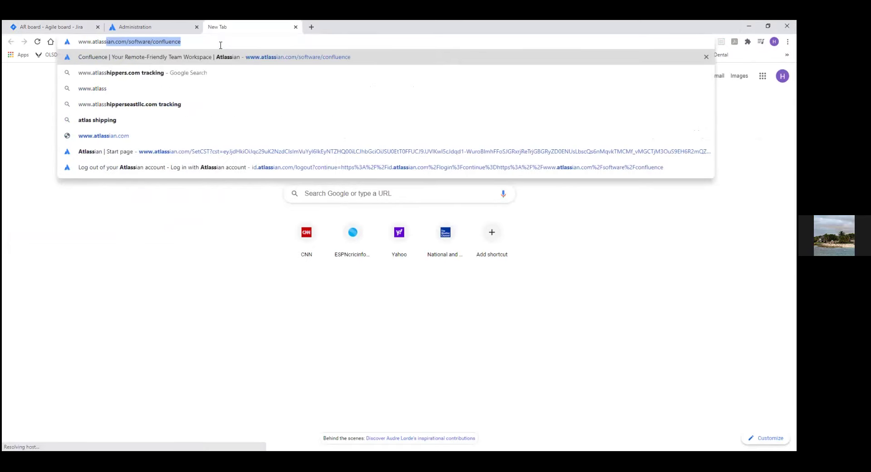
key("BackSpace")
key("BackSpace")
key("BackSpace")
key("BackSpace")
key("BackSpace")
key("BackSpace")
key("BackSpace")
key("BackSpace")
key("BackSpace")
key("BackSpace")
key("BackSpace")
key("BackSpace")
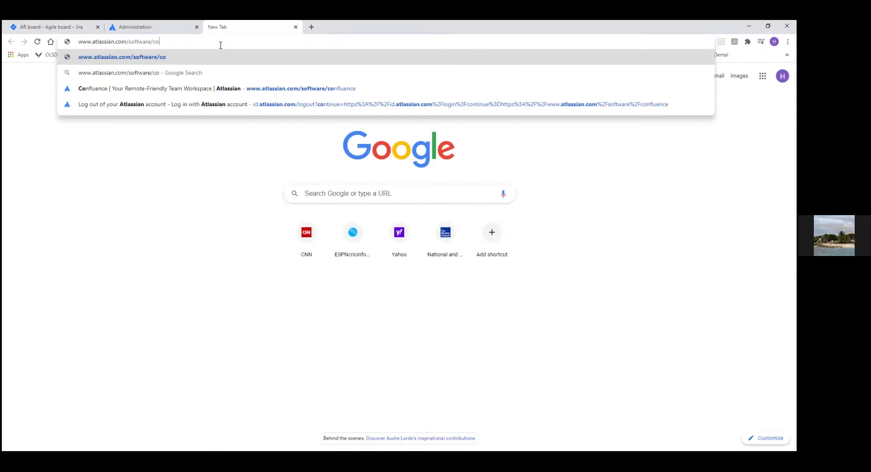
key("BackSpace")
key("BackSpace")
key("BackSpace")
key("BackSpace")
key("BackSpace")
key("BackSpace")
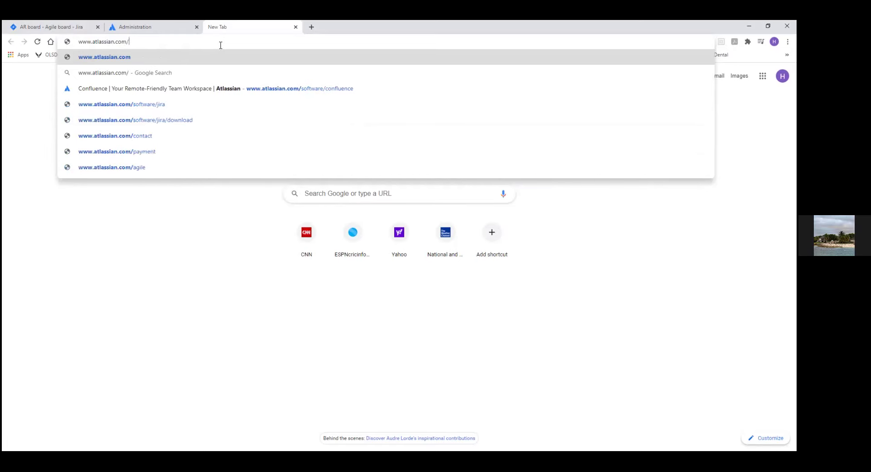
key("Return")
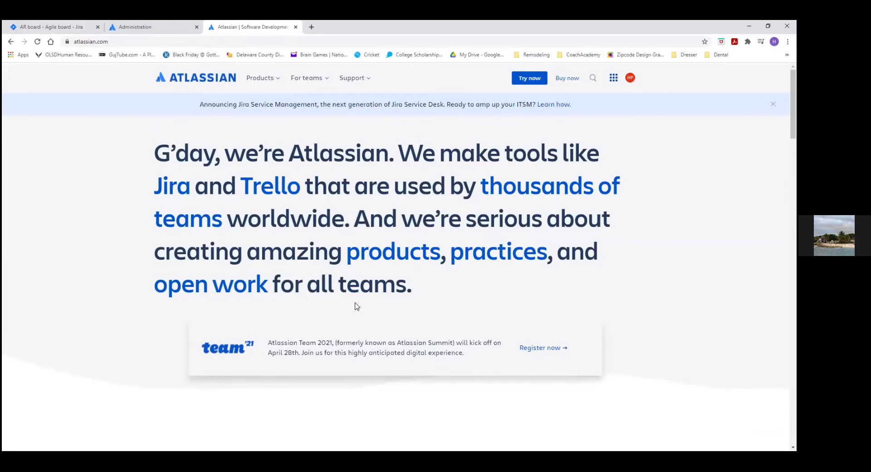
Step: Open the Atlassian Products menu listing Jira Software, Confluence, Trello and Bitbucket
left_click(275, 79)
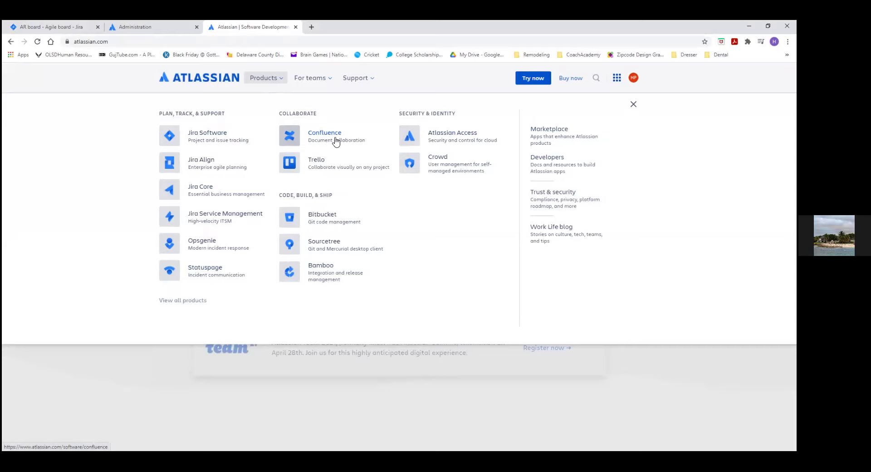
Step: Return to the Jira board tab and check the Apps list, then close it
left_click(43, 28)
left_click(272, 76)
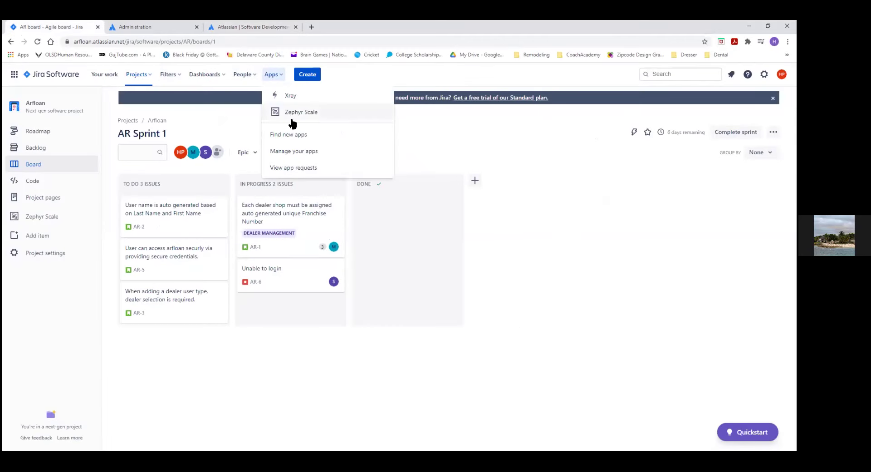
left_click(519, 378)
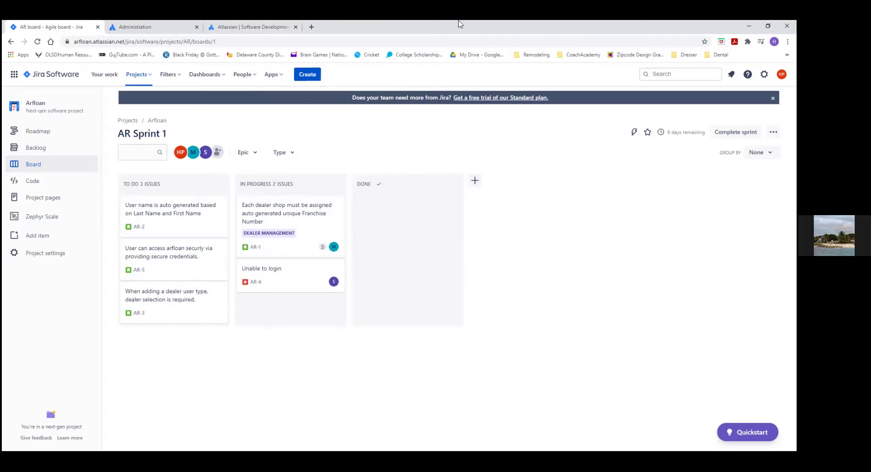
Step: Bring the Atlassian website tab with its Products menu to the front
left_click(237, 27)
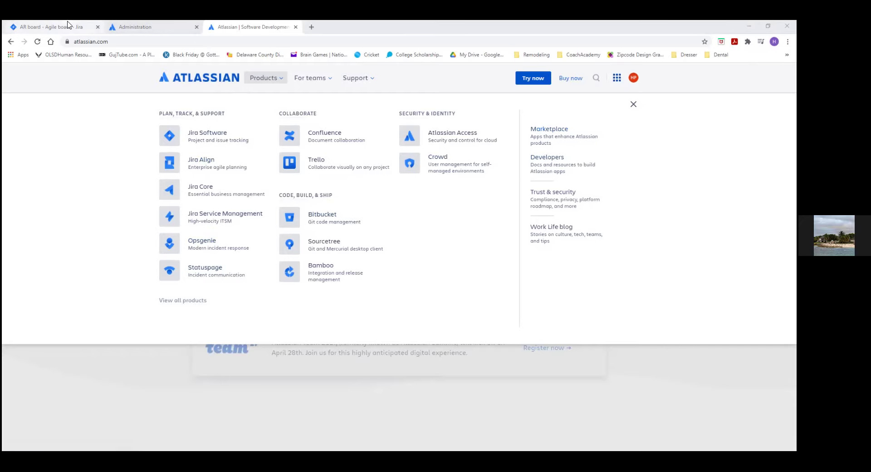
Step: Switch back to the Jira tab showing the AR Sprint 1 board
left_click(93, 28)
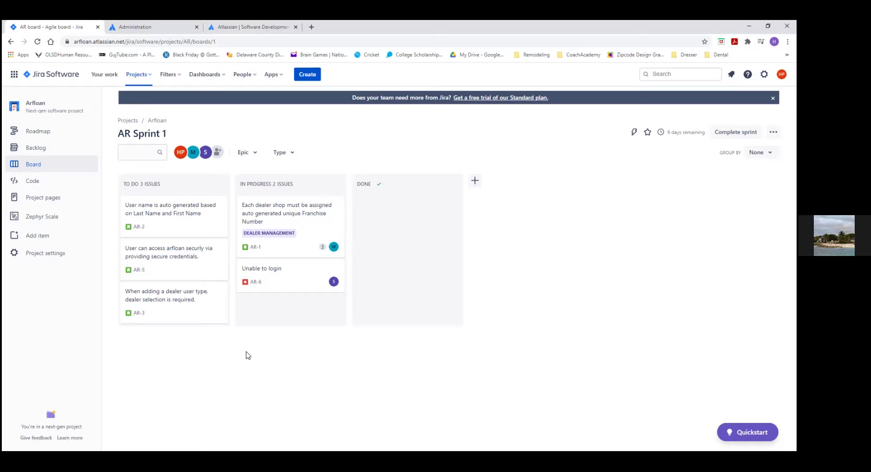
Step: Open Zephyr Scale test case AR-T1 'Valid Site Administrator Login' and review its script and executions
left_click(43, 217)
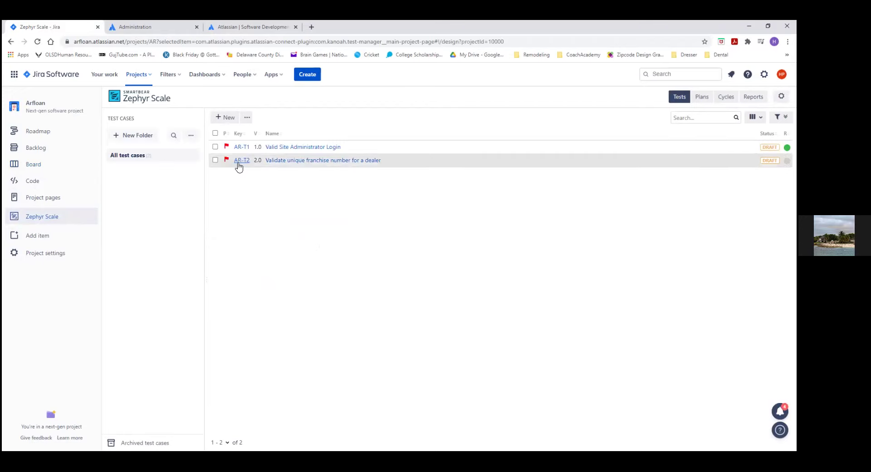
left_click(299, 149)
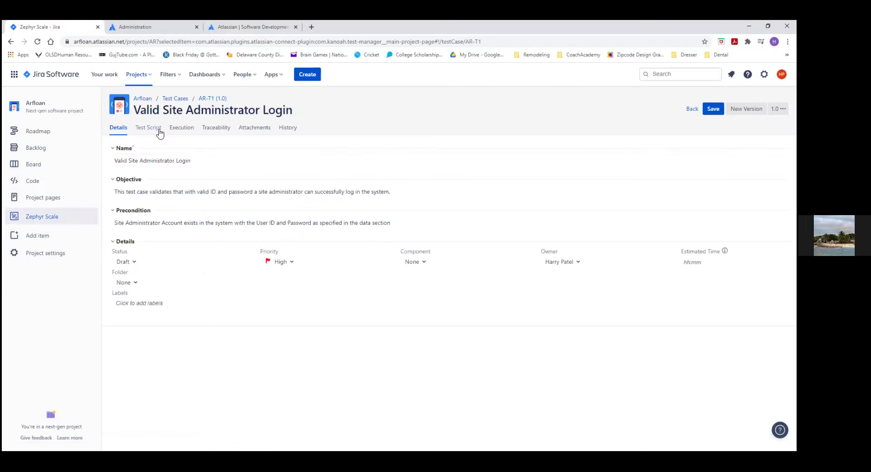
left_click(157, 131)
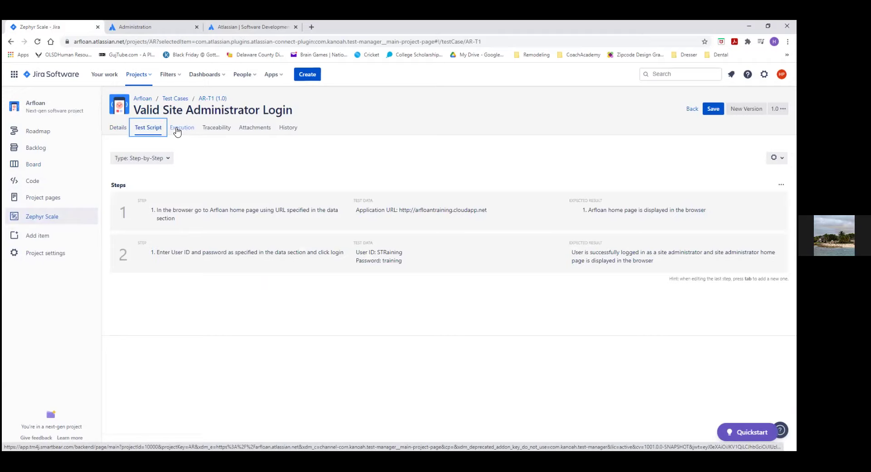
left_click(177, 131)
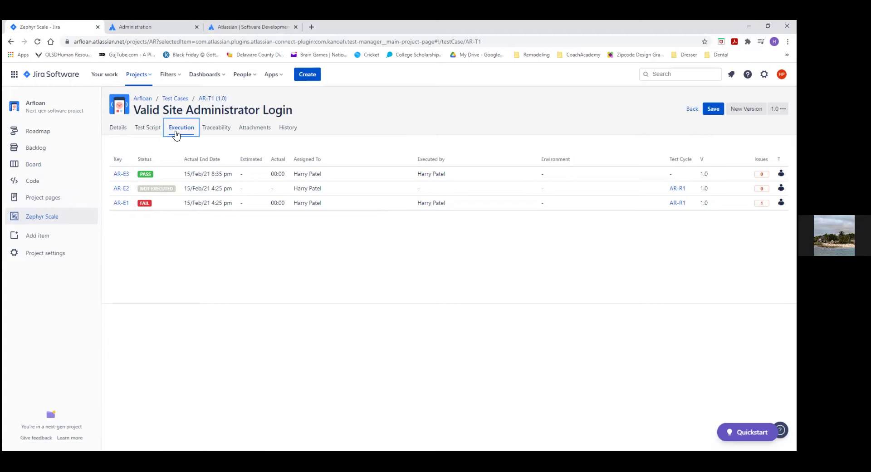
Step: Review AR-T1's details and test script, then view its traceability to story AR-5
left_click(120, 128)
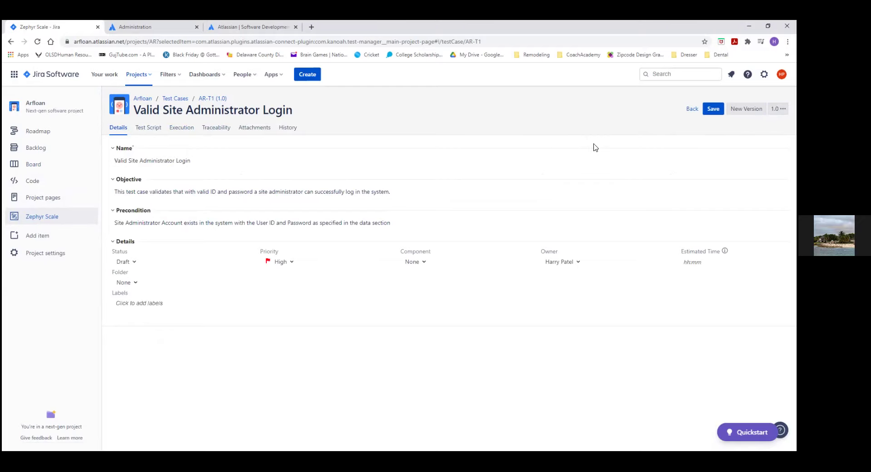
left_click(156, 131)
left_click(775, 158)
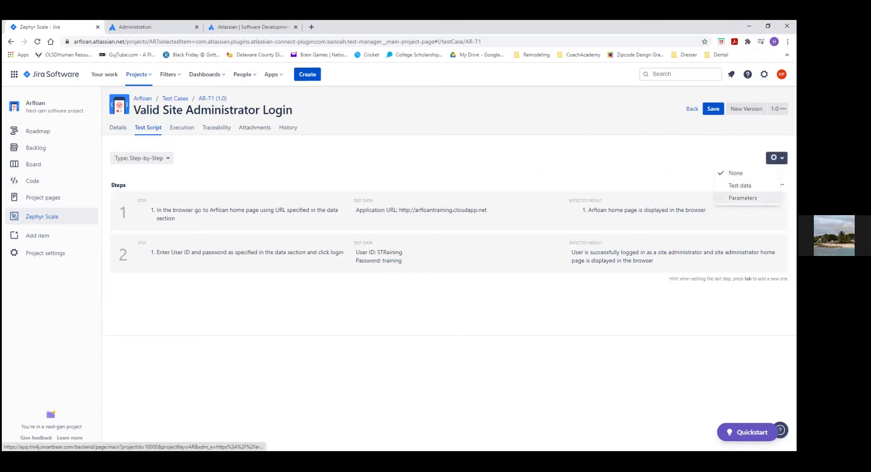
left_click(445, 352)
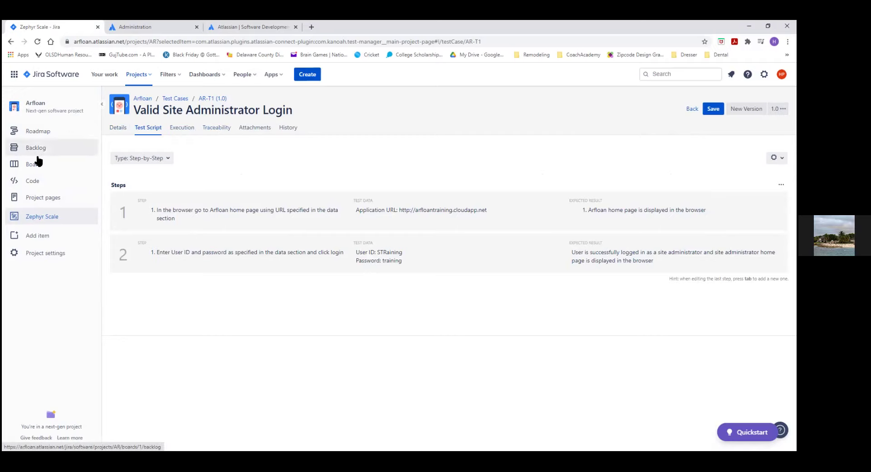
right_click(205, 102)
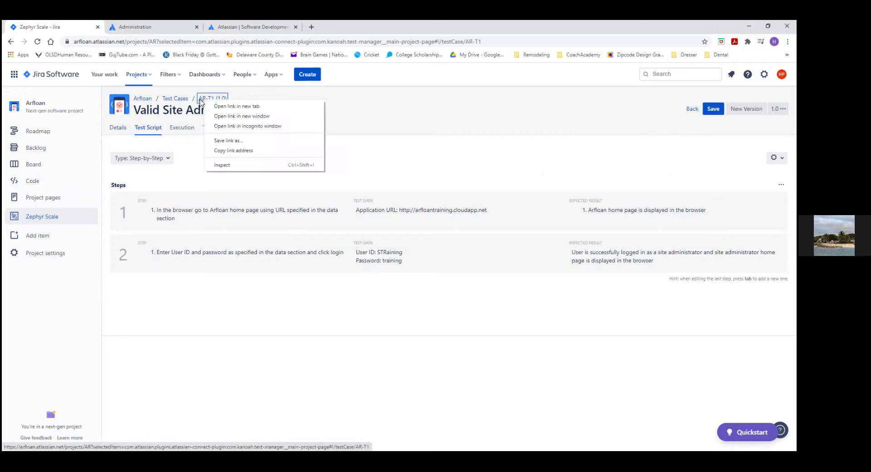
key("Escape")
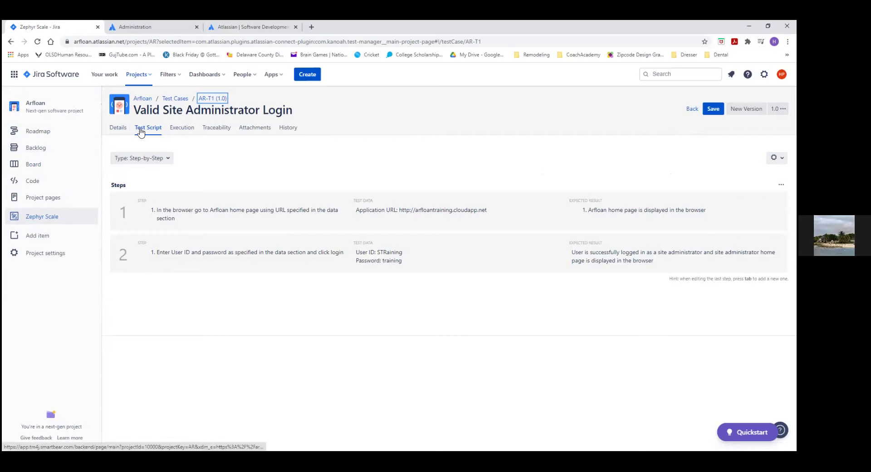
left_click(211, 130)
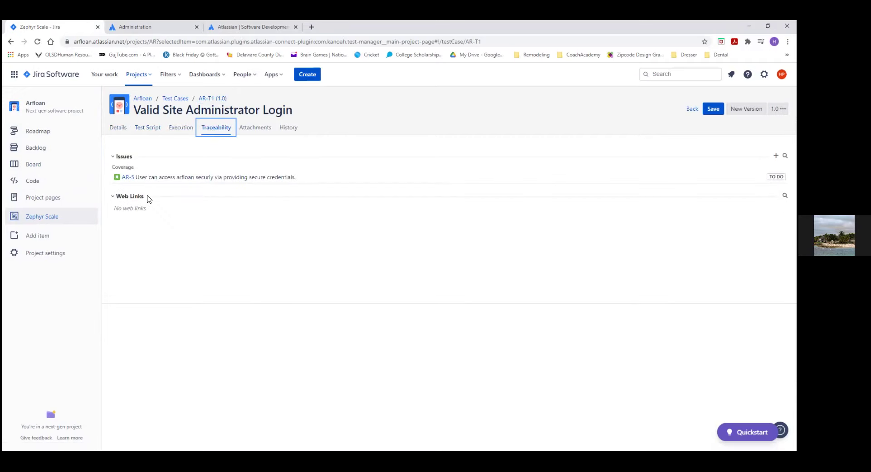
Step: Open the linked story AR-5 and dismiss the new issue view welcome tour
left_click_drag(159, 178, 170, 181)
left_click(129, 180)
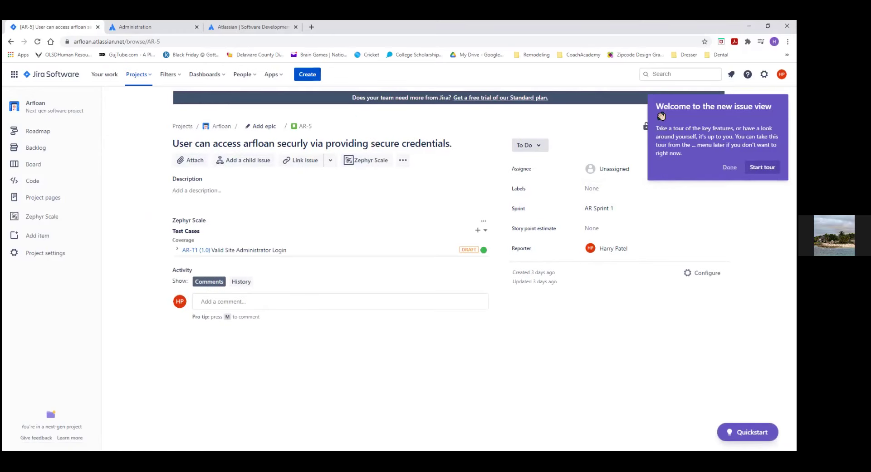
left_click(730, 168)
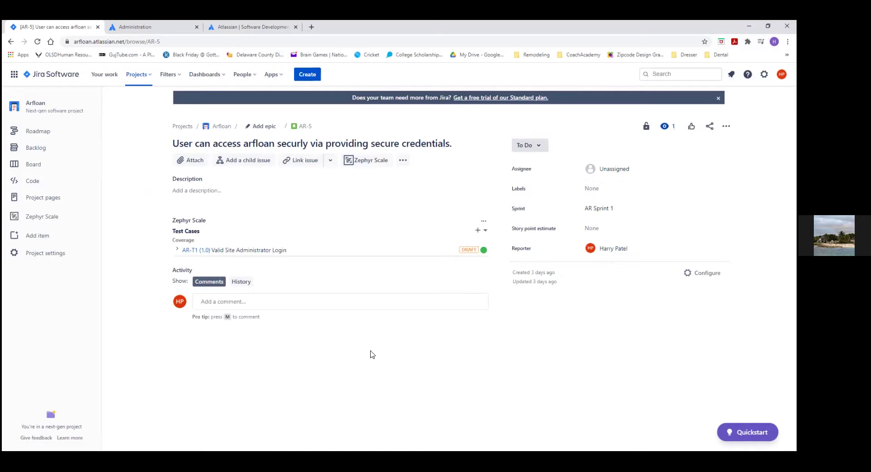
Step: Start a new test execution of AR-T1 from story AR-5
mouse_move(482, 248)
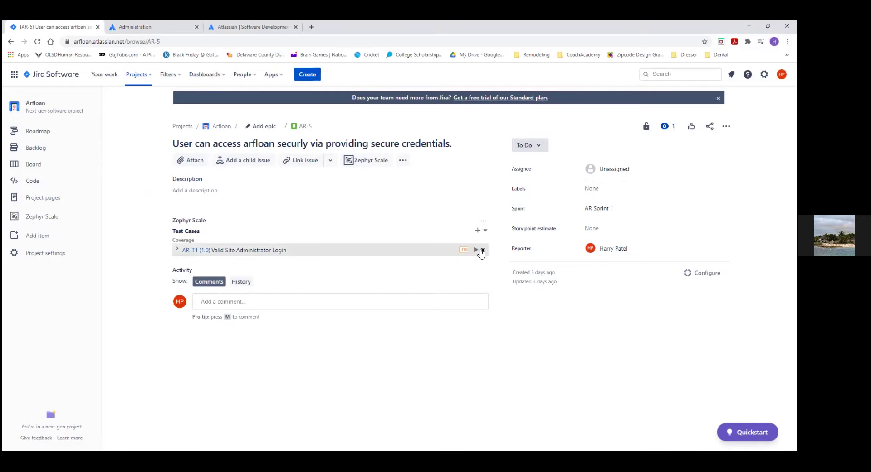
left_click(475, 250)
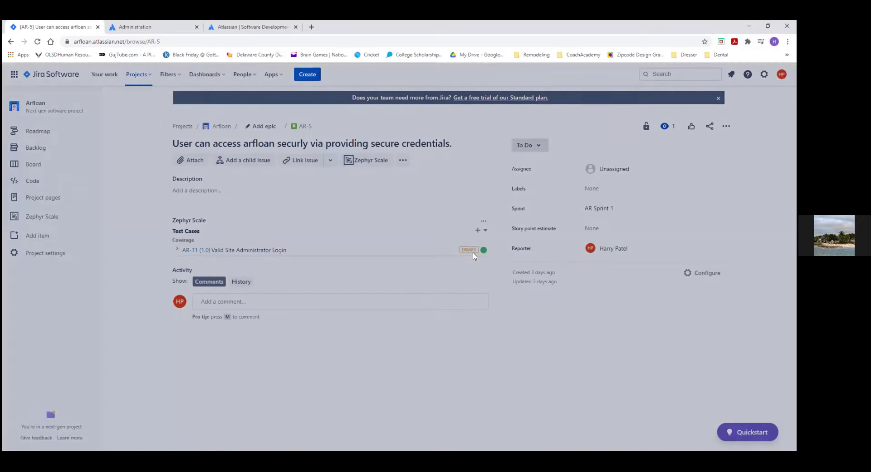
left_click(472, 253)
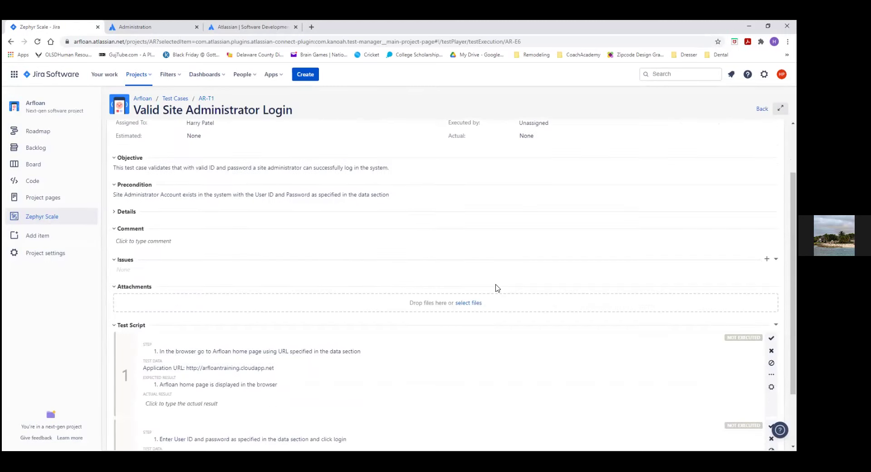
Step: Start the AR-T1 execution timer and copy step 1's application URL into a new tab
left_click(734, 136)
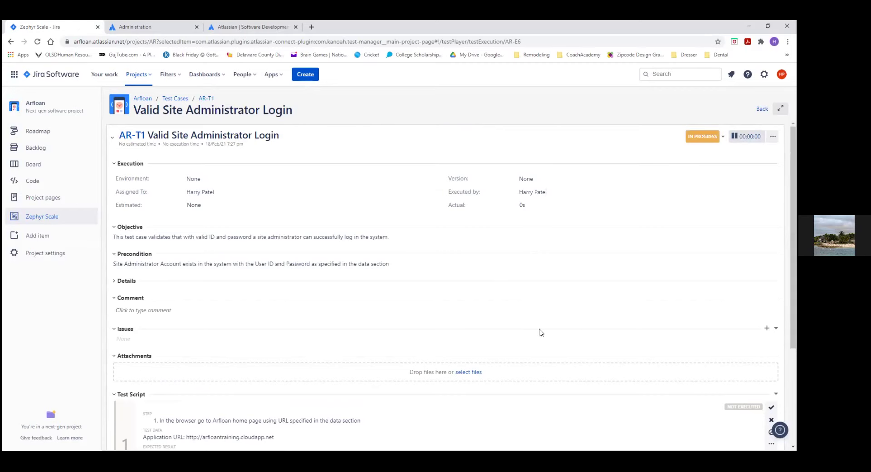
scroll(615, 298, "down", 3)
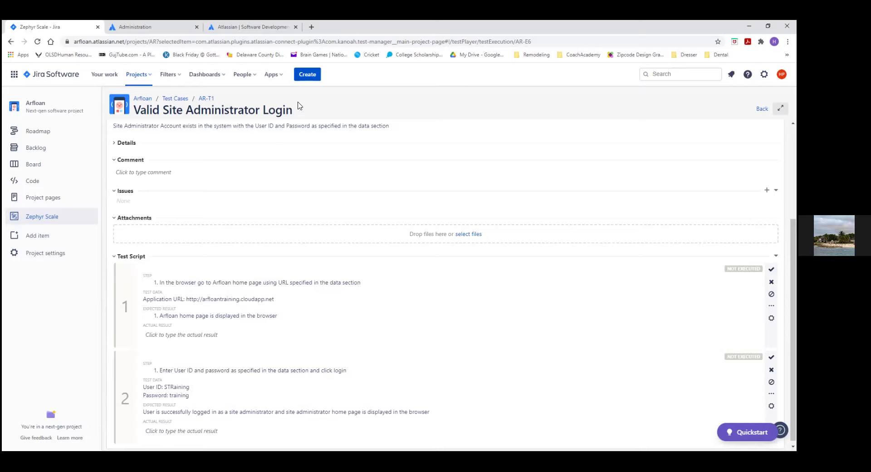
left_click(312, 27)
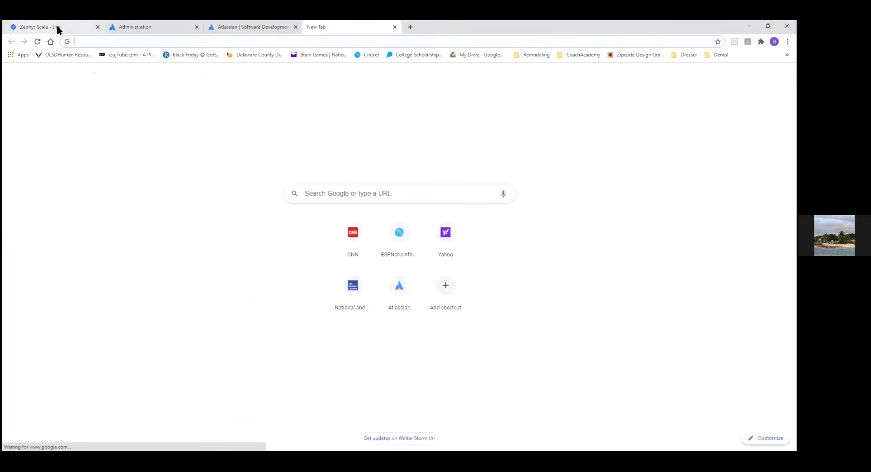
left_click(73, 30)
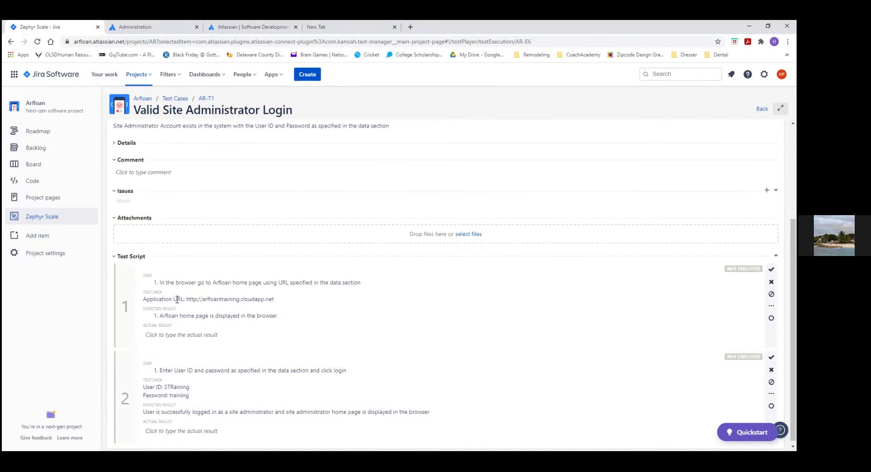
left_click_drag(186, 300, 277, 301)
key("ctrl+c")
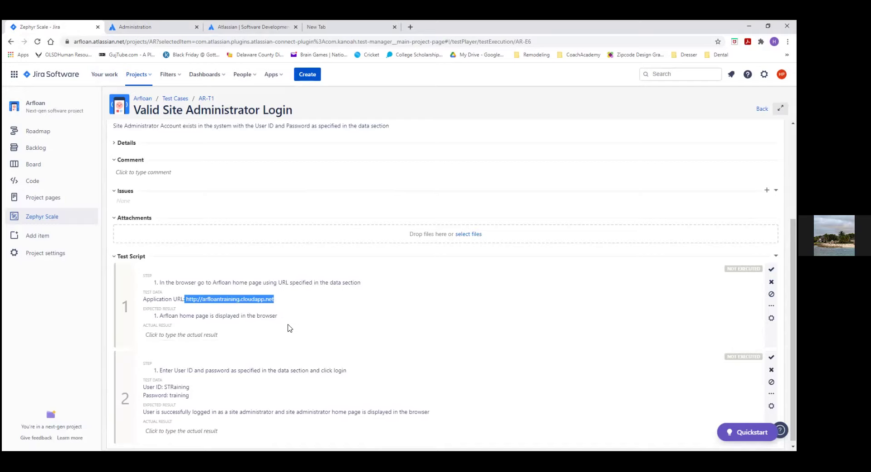
left_click(368, 28)
Step: Load the pasted app URL, then replace the unreachable address with arfloan.azurewebsite.net
key("ctrl+v")
key("Return")
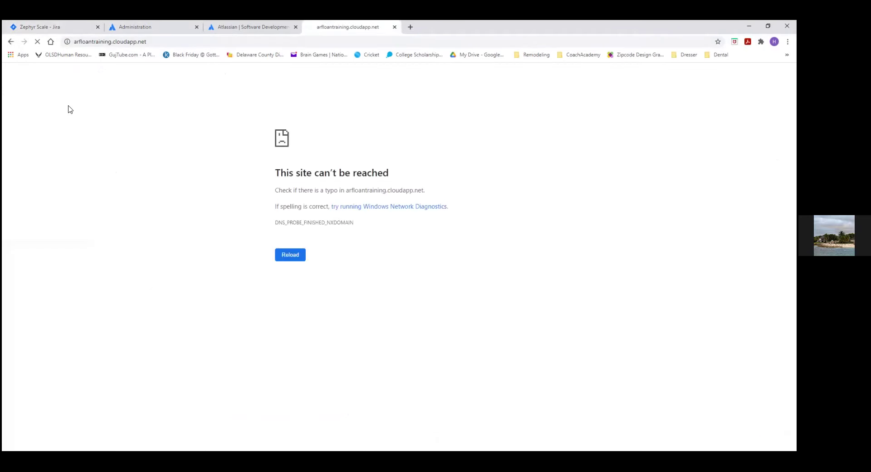
left_click(150, 40)
left_click(140, 41)
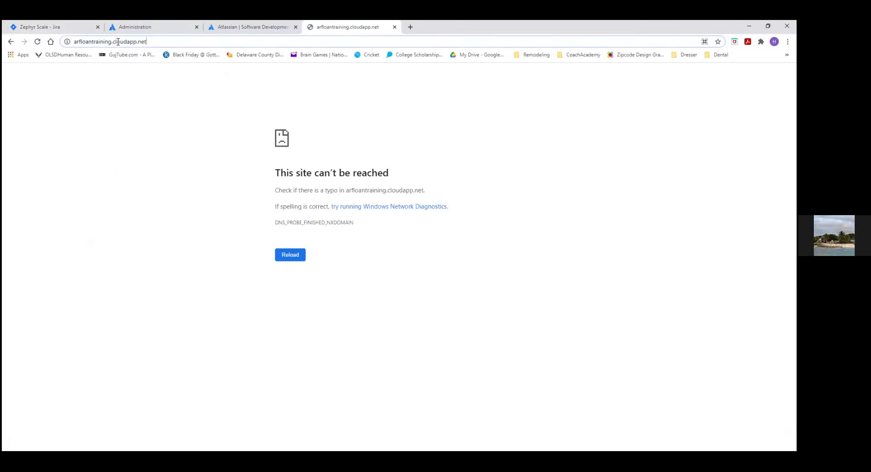
double_click(86, 41)
key("Delete")
key("Delete")
key("Delete")
key("Delete")
key("Delete")
key("Delete")
key("Delete")
key("Delete")
key("Delete")
key("Delete")
key("Delete")
key("Delete")
key("Delete")
key("Delete")
type("arfloan")
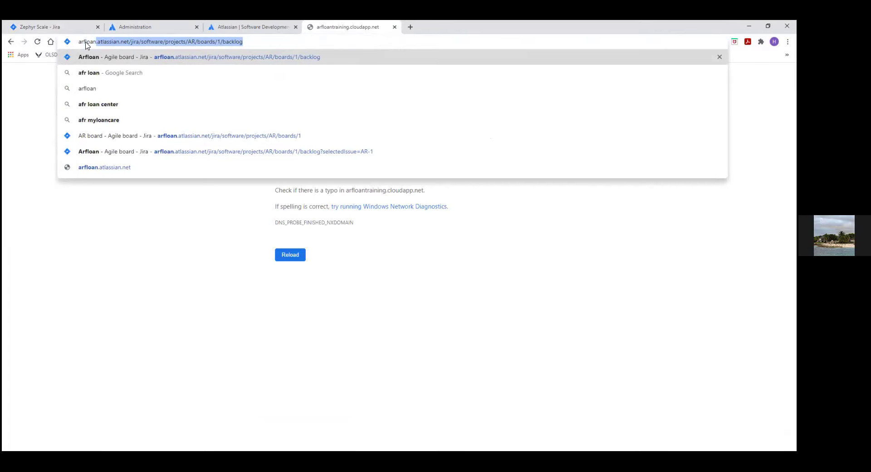
type(".a")
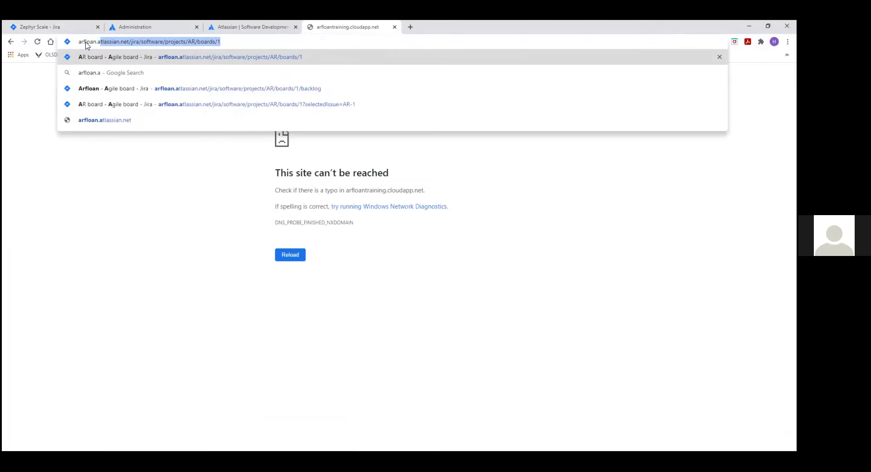
type("zurew")
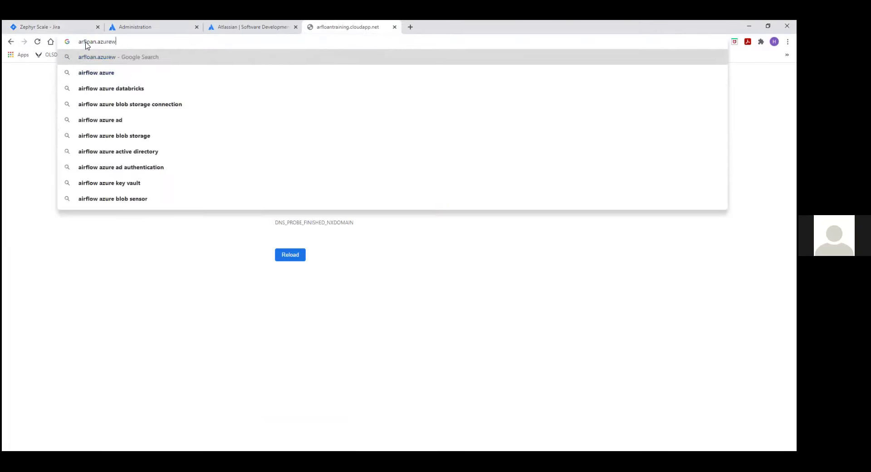
type("ebsite.net")
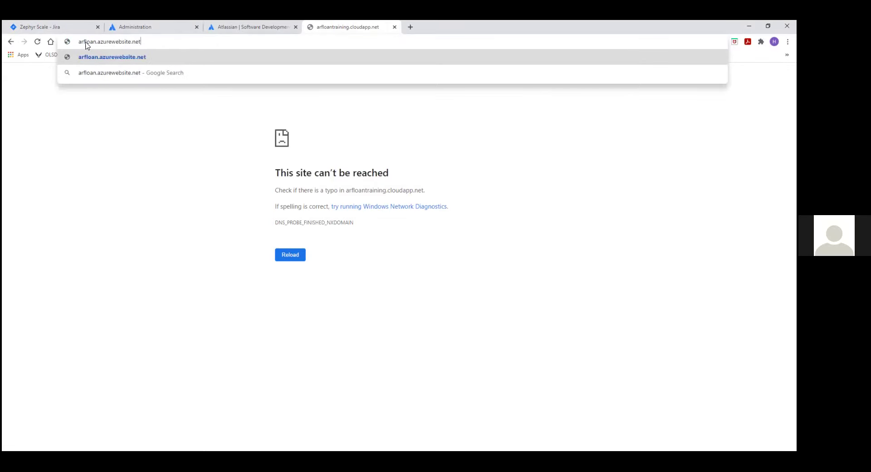
key("Return")
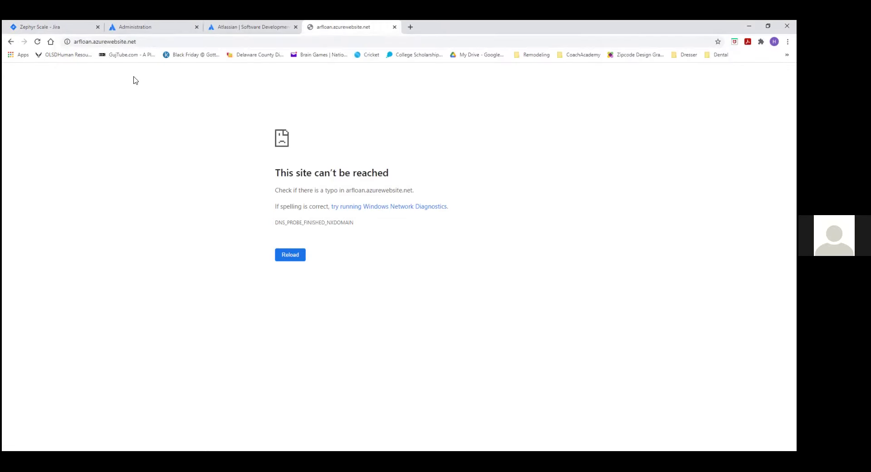
Step: Fix the address to arfloan.azurewebsites.net to reach the home page, then go back to Jira
left_click(125, 41)
left_click(125, 42)
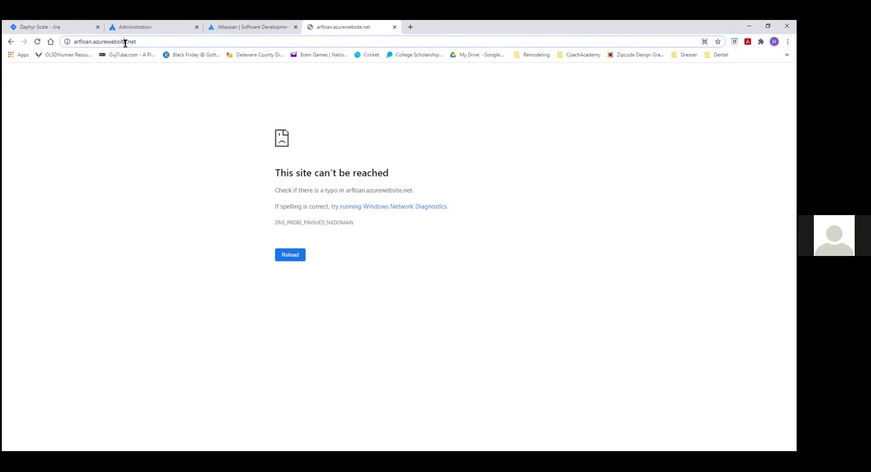
type("s")
key("Return")
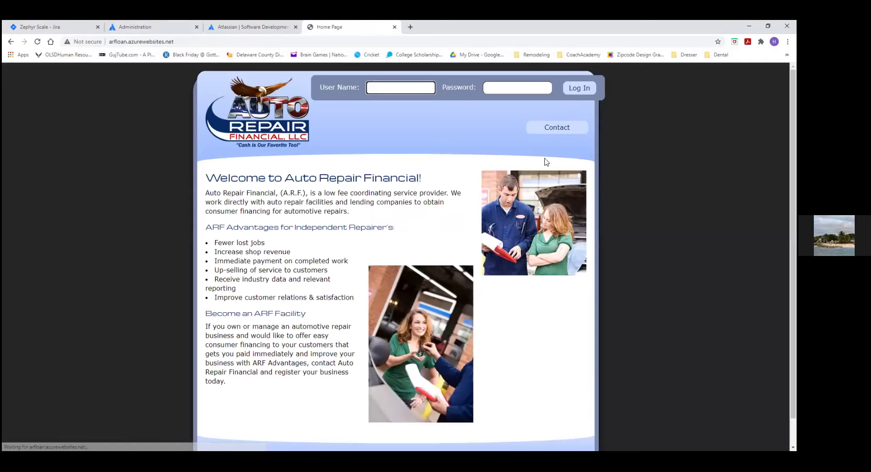
left_click(73, 33)
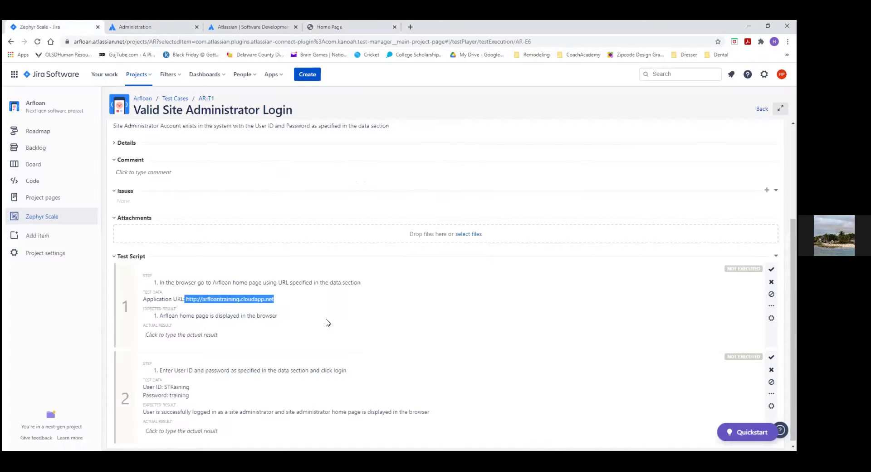
Step: Record step 1's actual result noting the corrected URL, and mark step 1 as passed
left_click(195, 335)
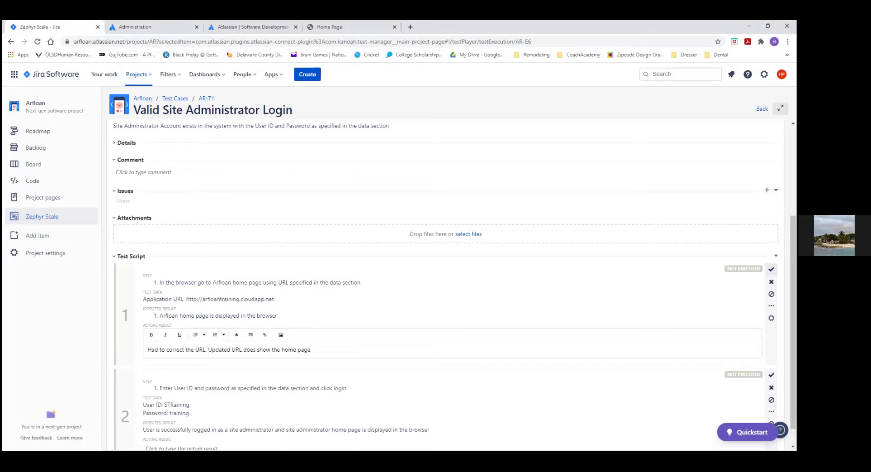
left_click(771, 269)
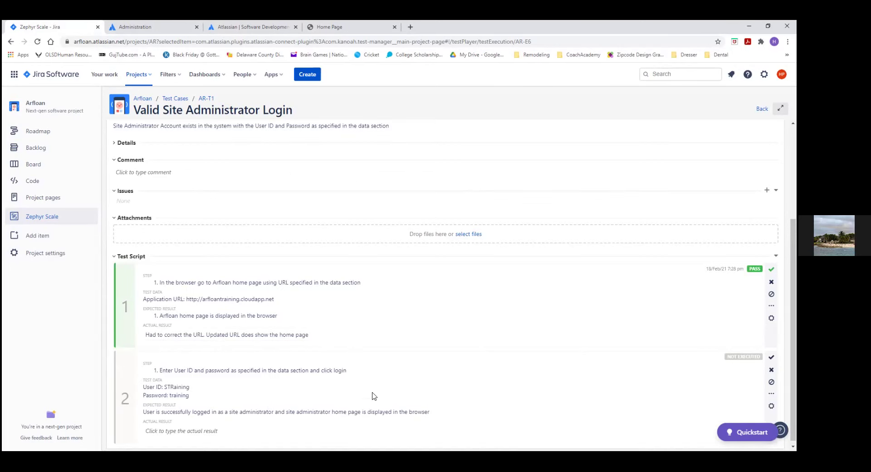
scroll(374, 396, "down", 1)
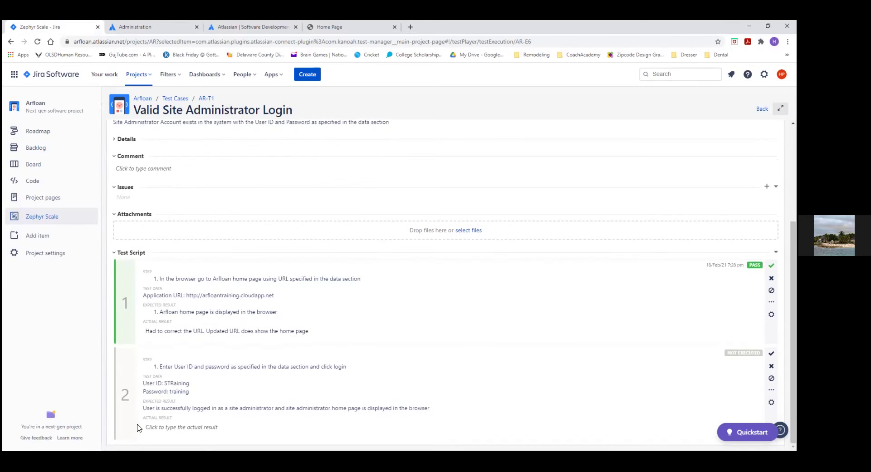
Step: Enter the site administrator's user ID and password on the Auto Repair Financial login page and submit
left_click(356, 28)
left_click(378, 94)
type("String")
key("Tab")
double_click(378, 94)
type("S")
key("Tab")
type("S")
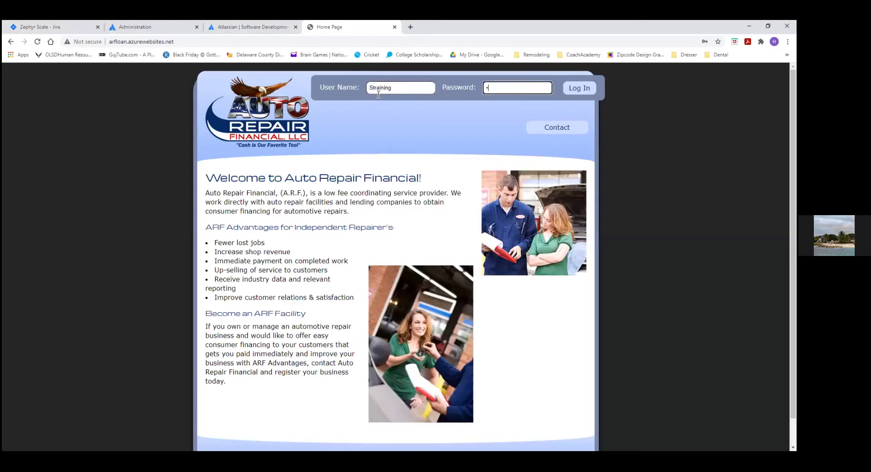
key("Return")
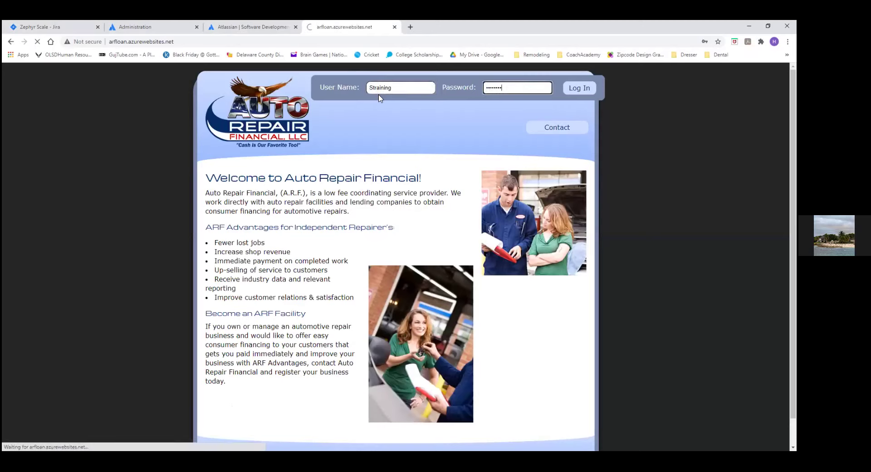
Step: Re-enter the password to complete the admin login, dismiss Save password, and return to Jira
left_click(502, 87)
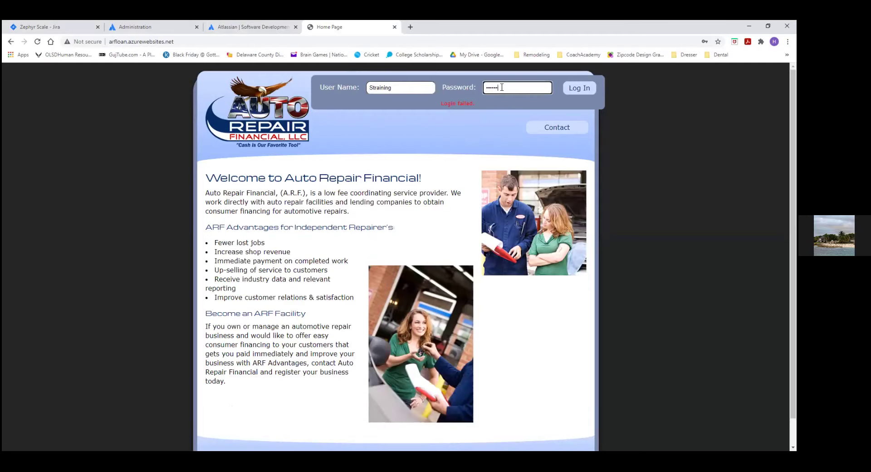
key("Return")
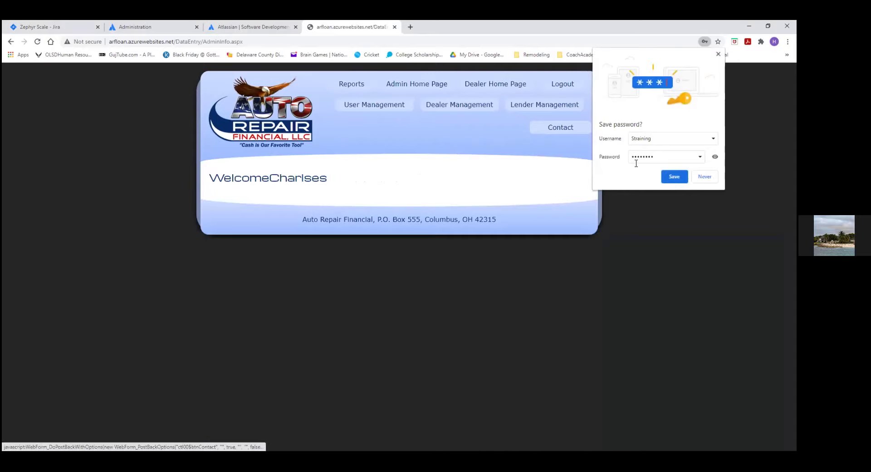
left_click(708, 179)
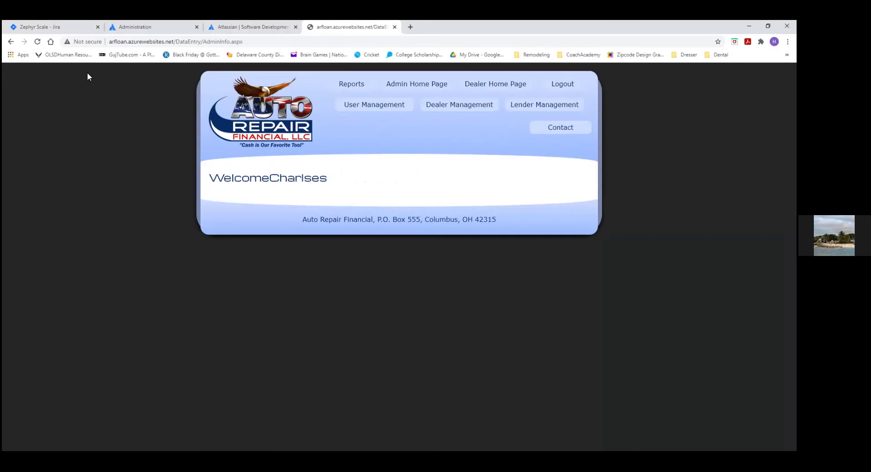
left_click(80, 27)
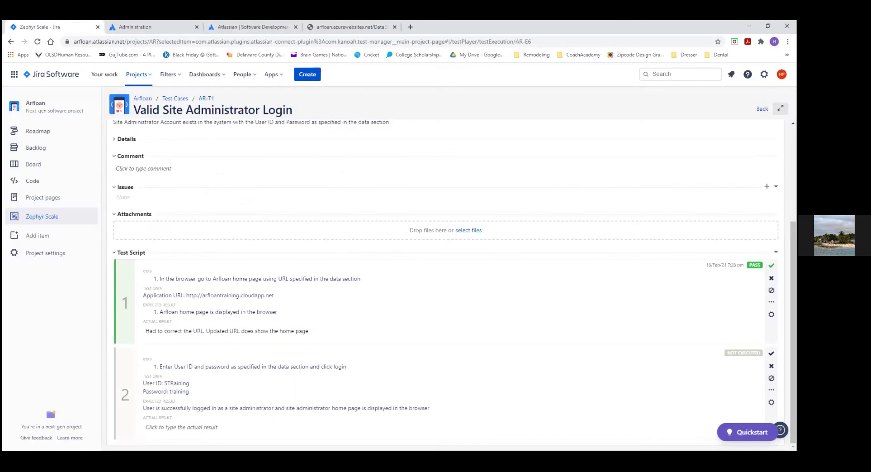
Step: Pass step 2 with actual result 'Site Admin home page is displayed after successful login.'
left_click(772, 353)
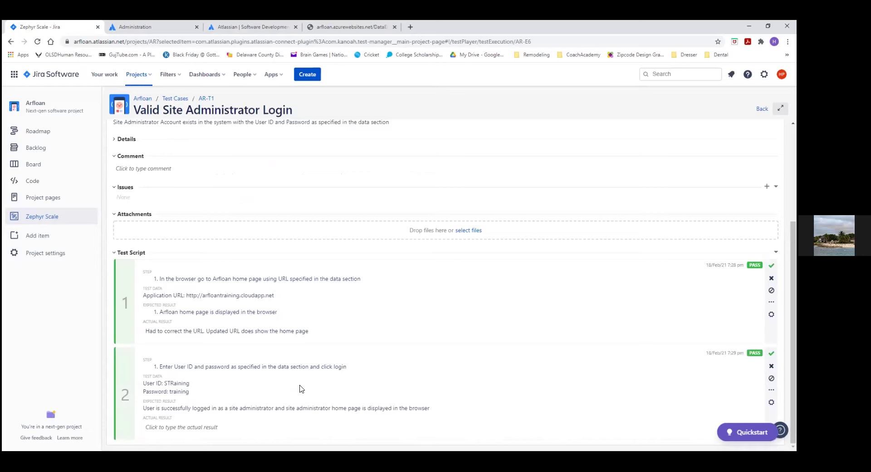
left_click(197, 428)
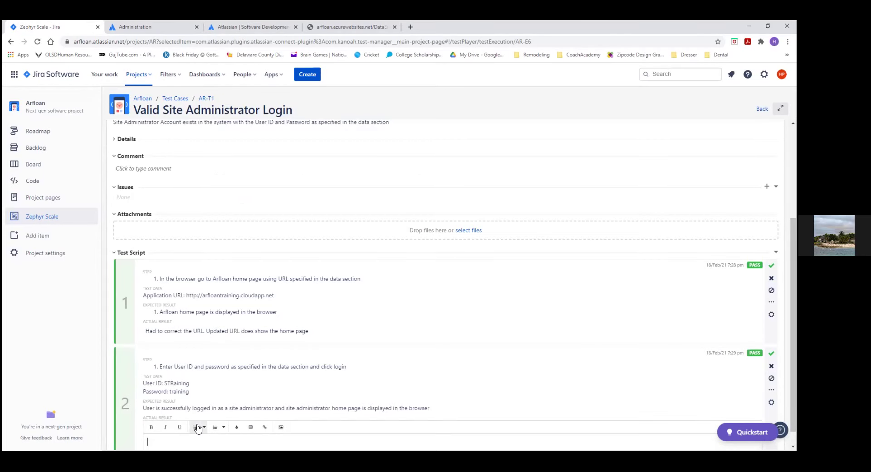
type("Site Admin home page is displayed after succe")
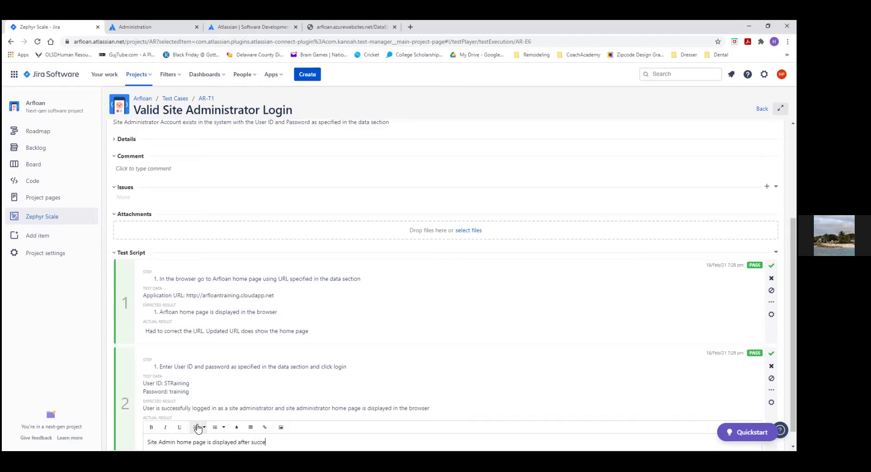
type("ssful login.")
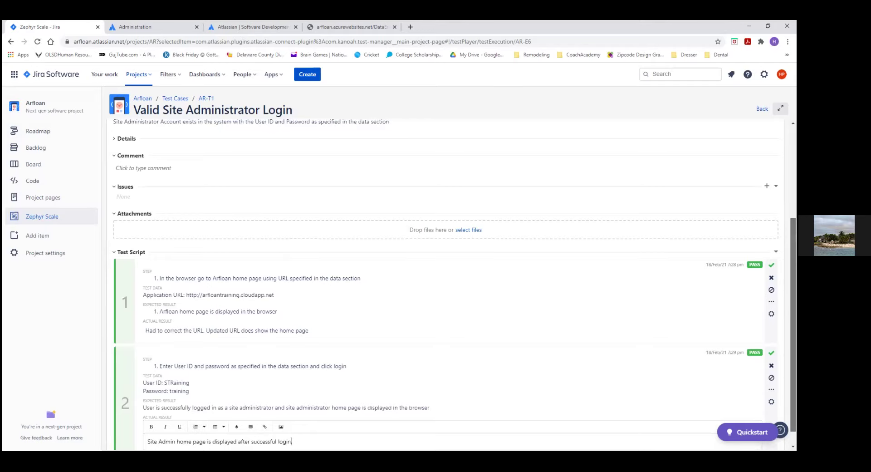
scroll(452, 285, "down", 1)
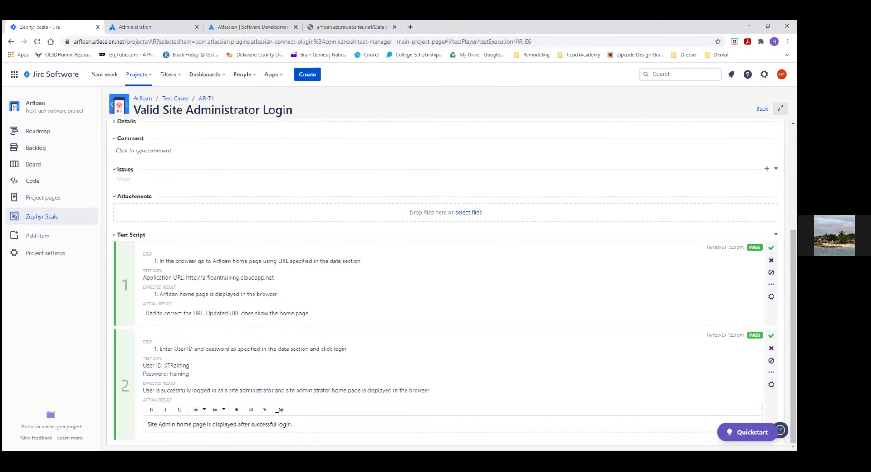
left_click(580, 382)
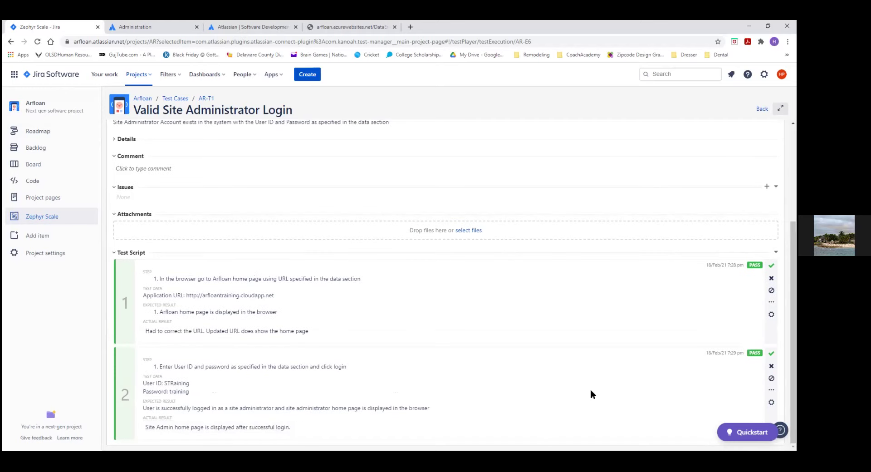
scroll(680, 363, "up", 5)
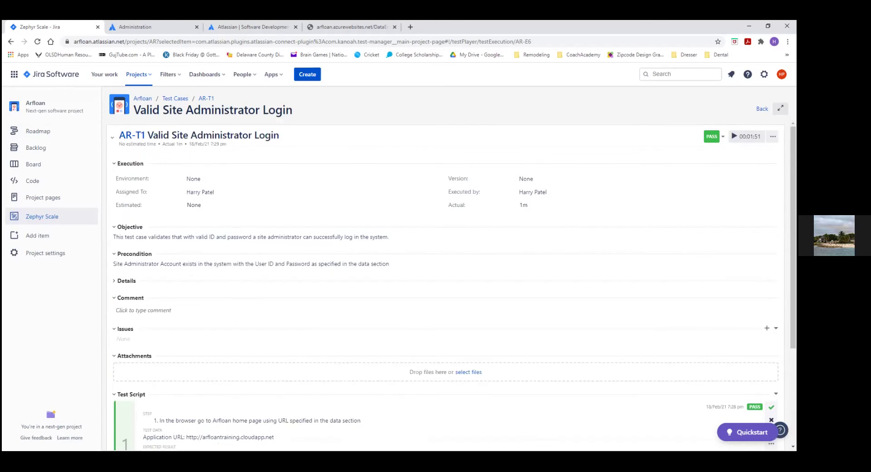
Step: Review the status options unchanged, then view AR-T1's Execution tab listing AR-E6 as PASS
left_click(722, 136)
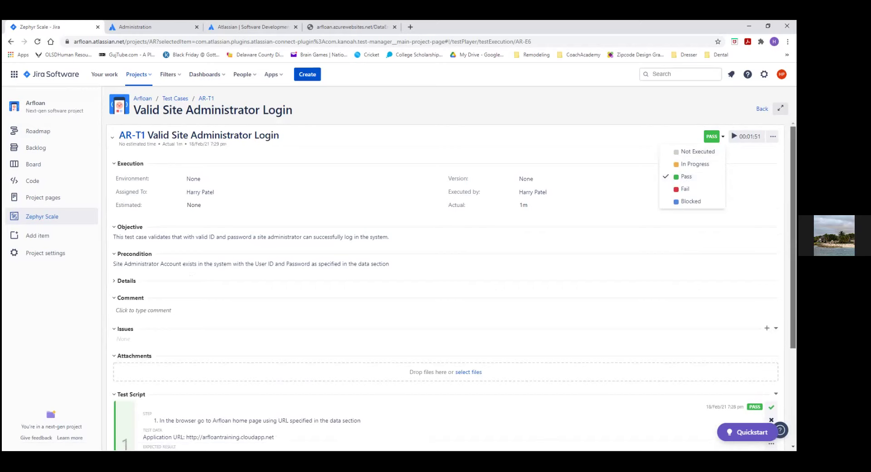
scroll(794, 236, "down", 3)
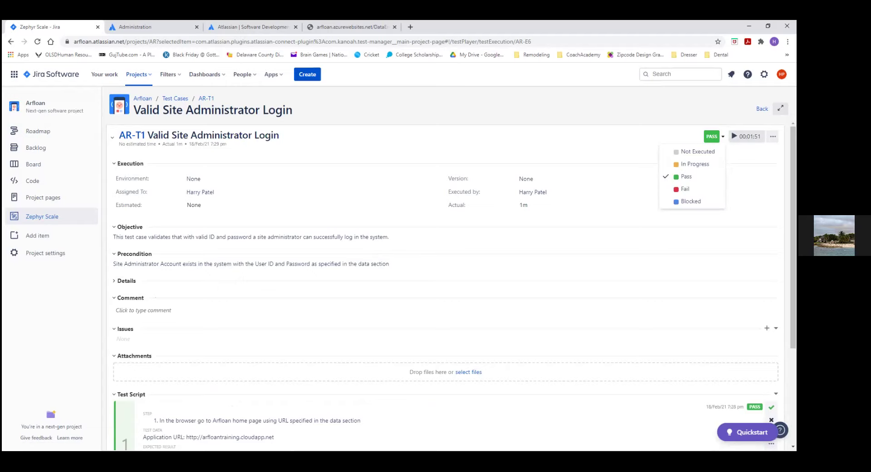
left_click(685, 290)
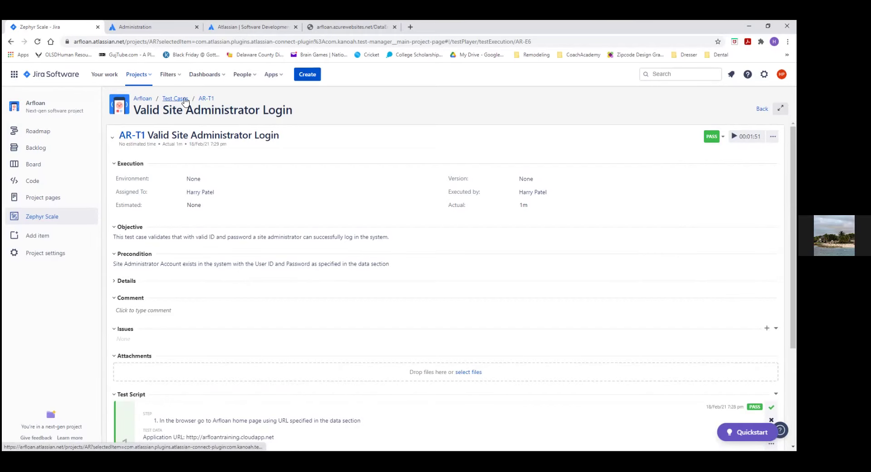
left_click(205, 98)
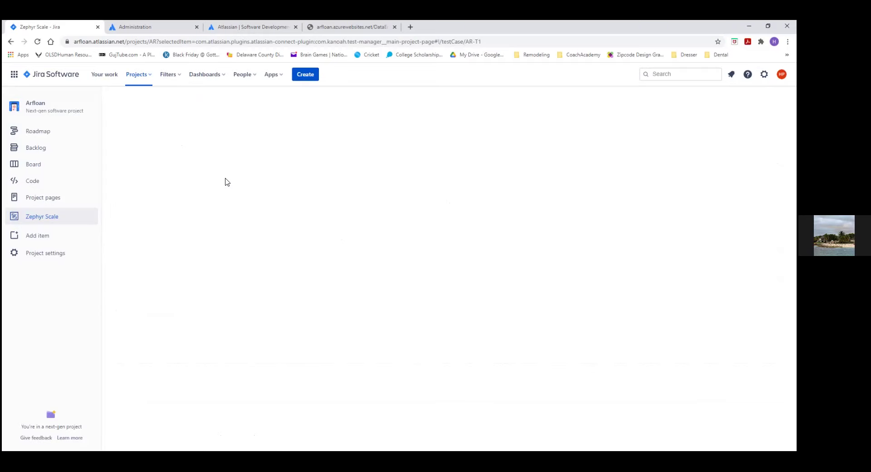
left_click(183, 128)
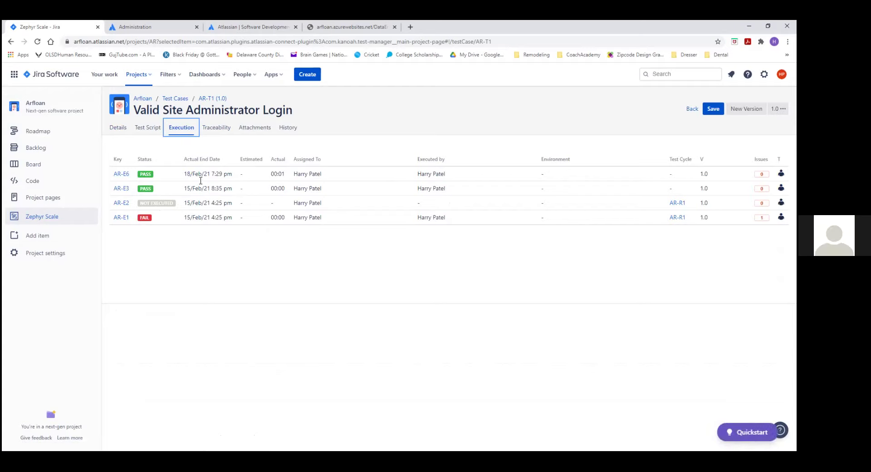
Step: Show the Arfloan backlog and look through AR Sprint 1, 2 and 3
left_click(41, 149)
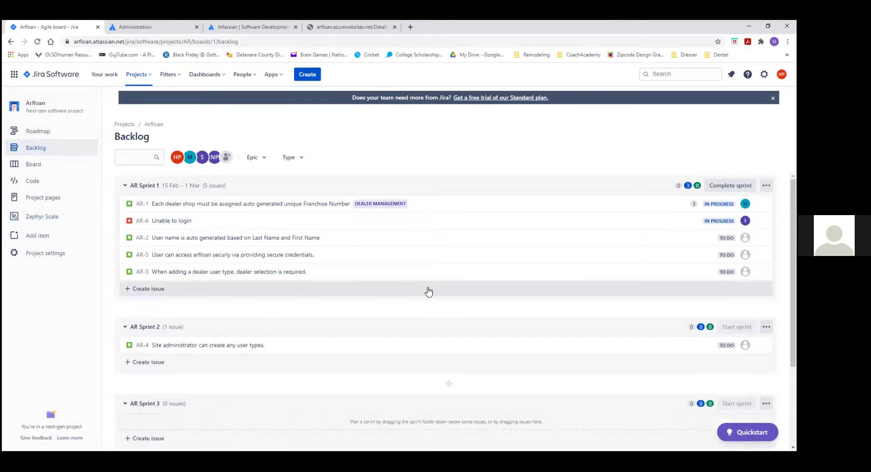
scroll(429, 291, "down", 2)
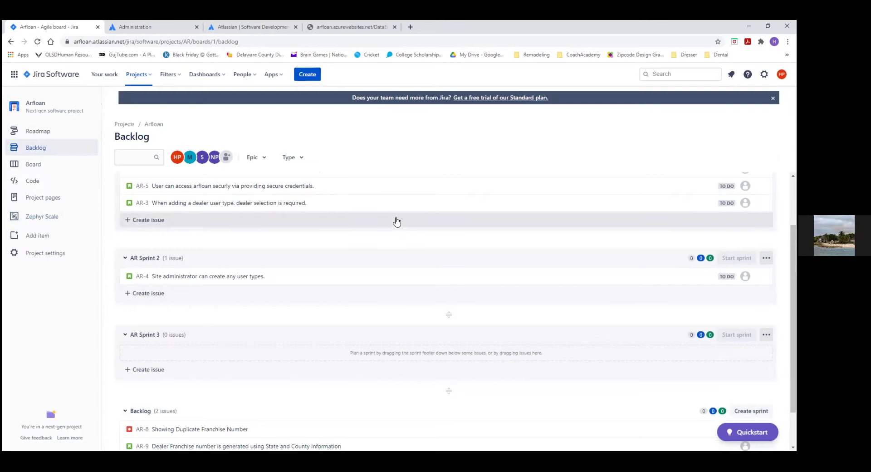
scroll(400, 222, "up", 2)
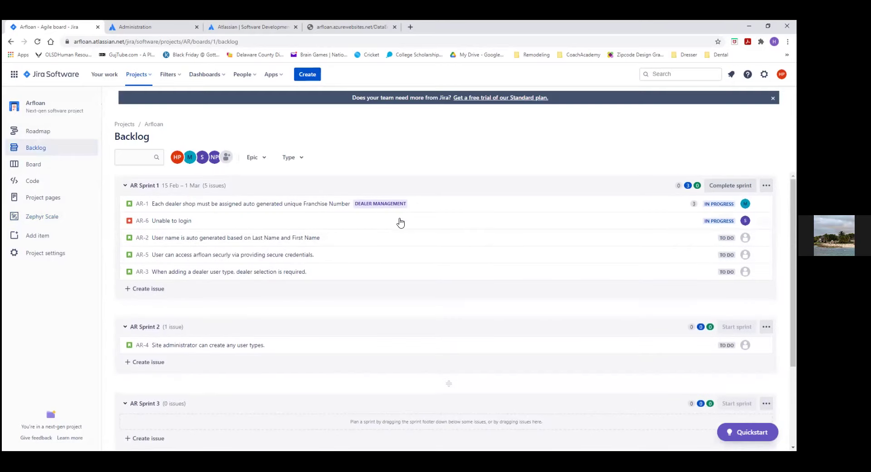